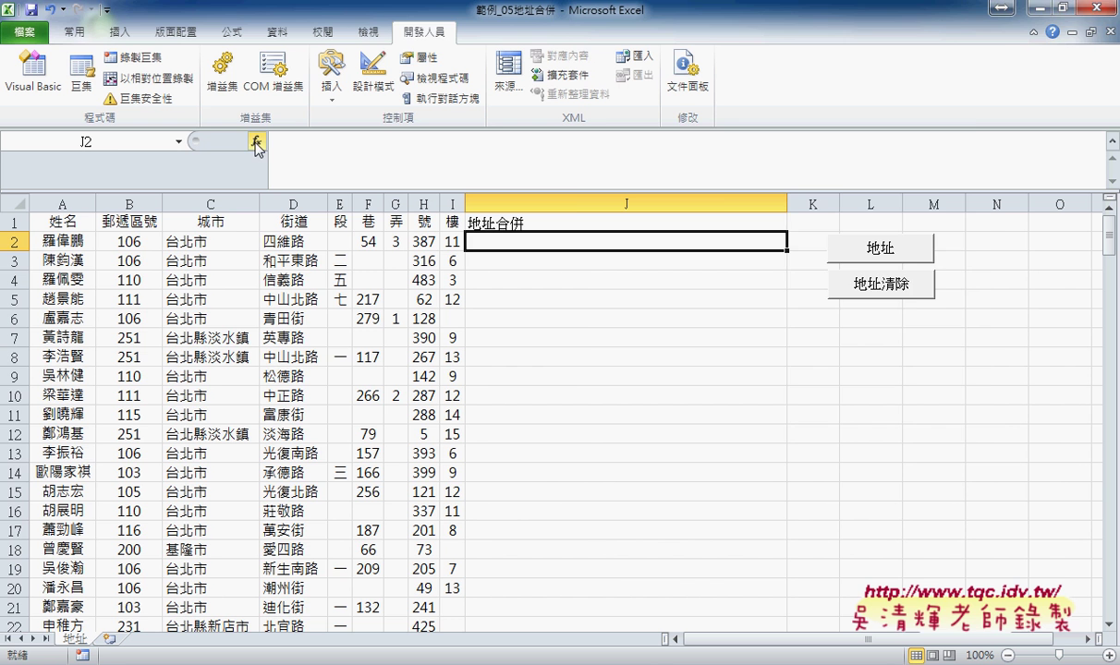
{"action": "left_click", "coordinate": [255, 142]}
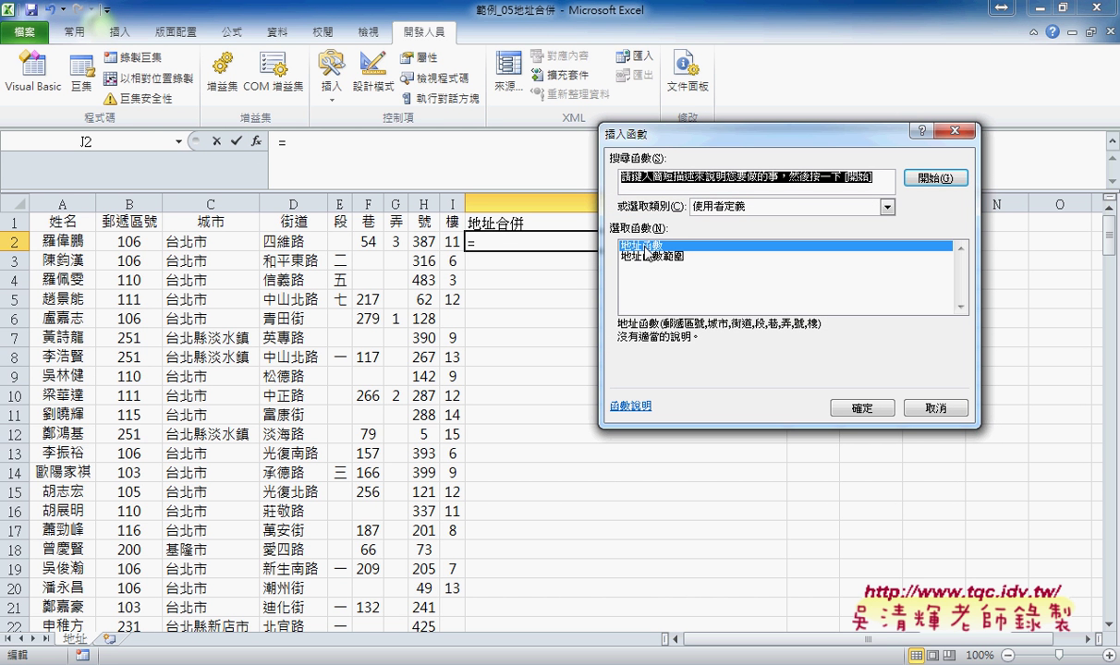
{"action": "left_click", "coordinate": [648, 256]}
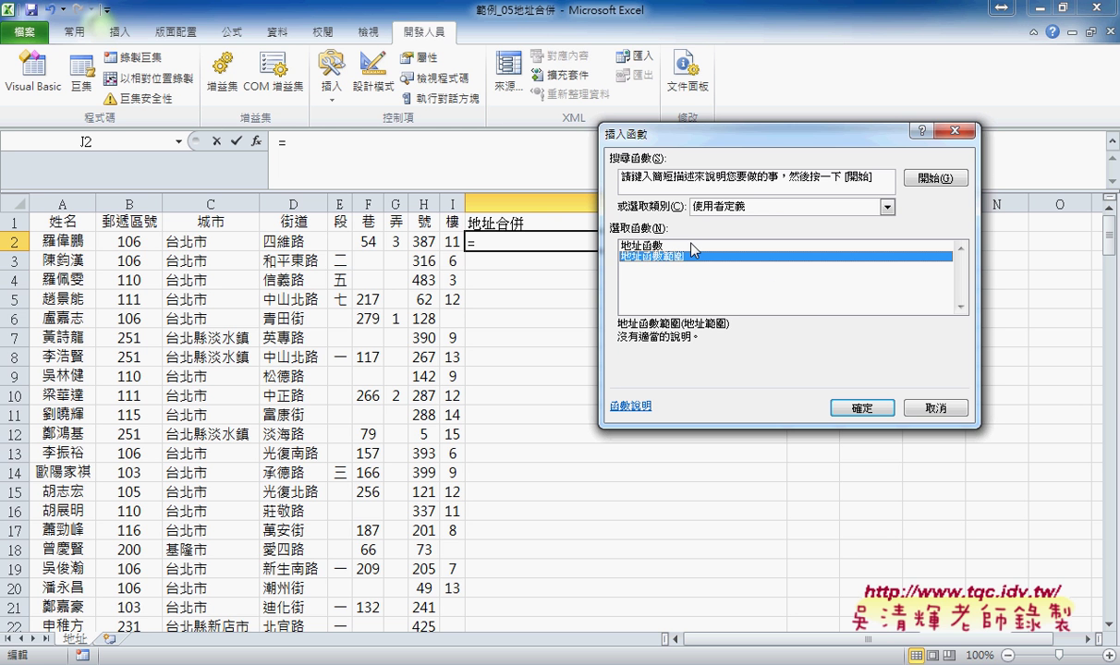
{"action": "left_click", "coordinate": [660, 245]}
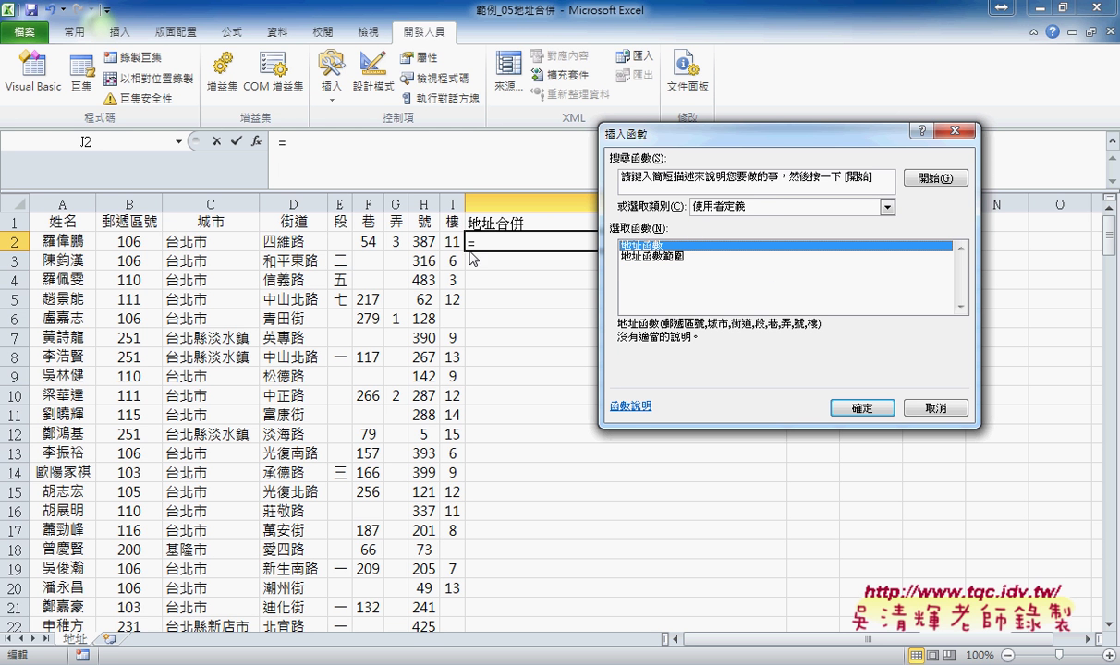
{"action": "left_click", "coordinate": [651, 257]}
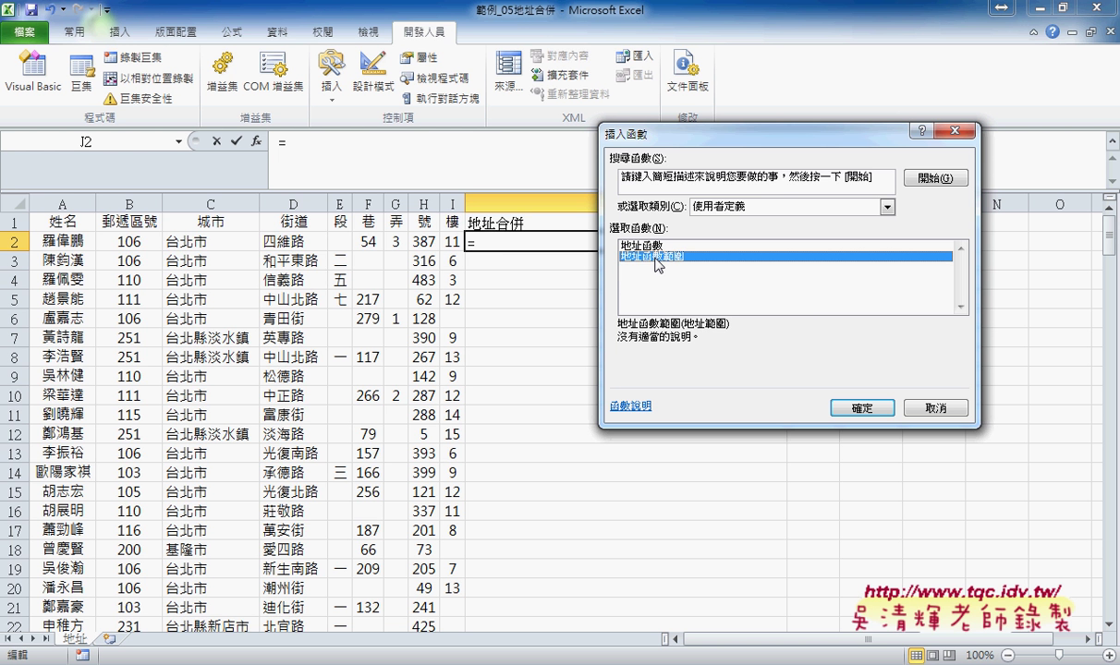
{"action": "left_click", "coordinate": [843, 407]}
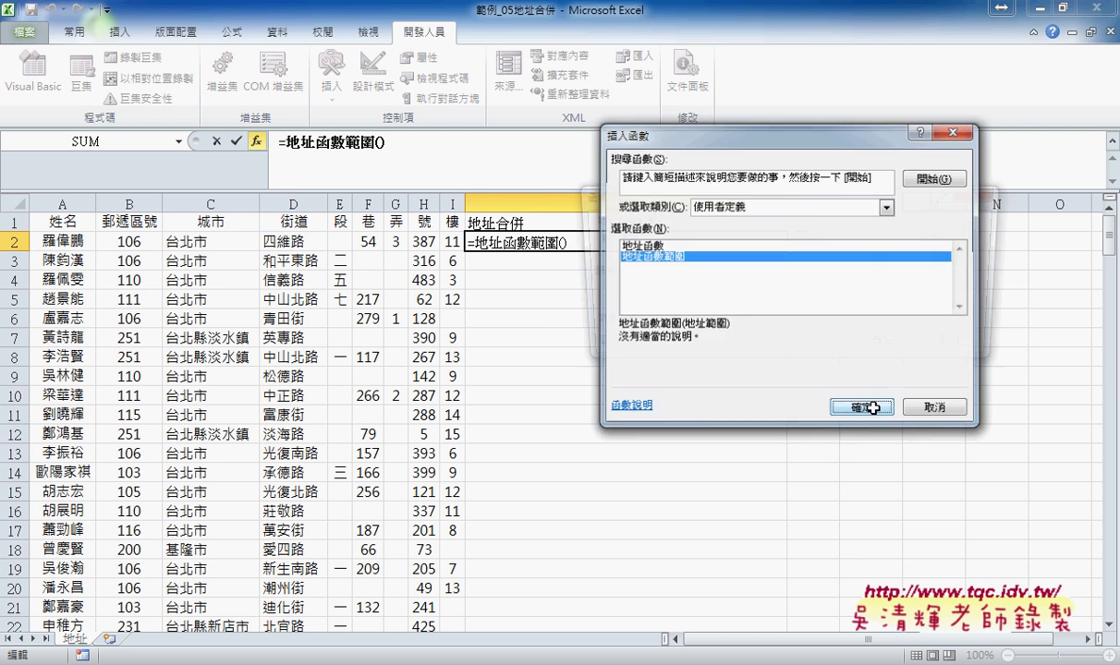
{"action": "left_click_drag", "start_coordinate": [124, 241], "coordinate": [443, 241]}
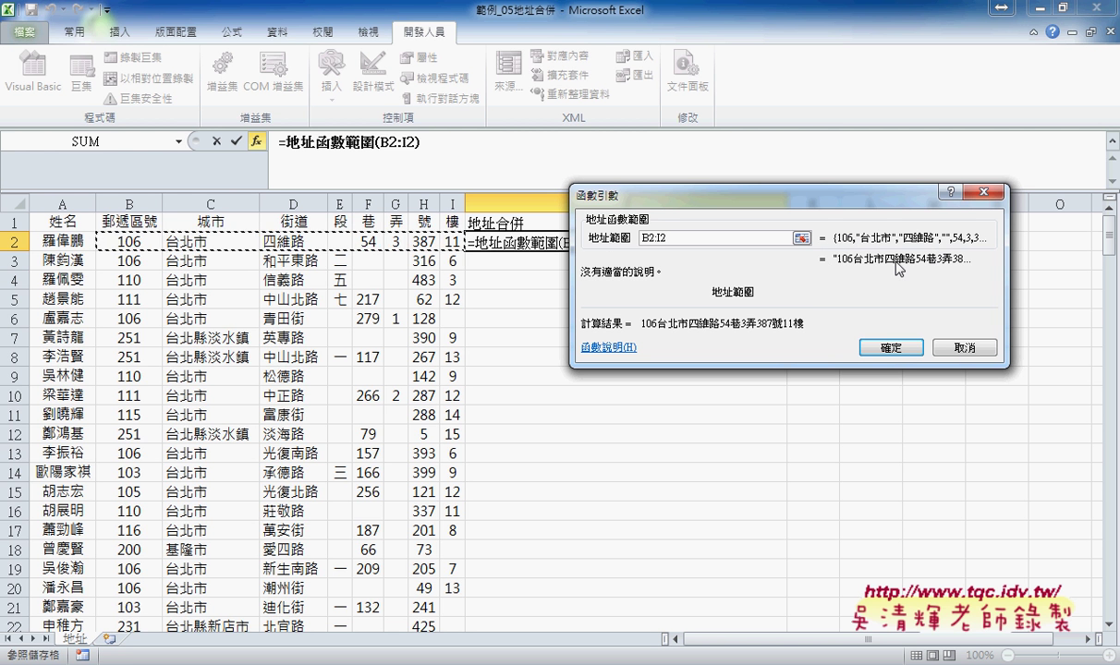
{"action": "left_click", "coordinate": [882, 349]}
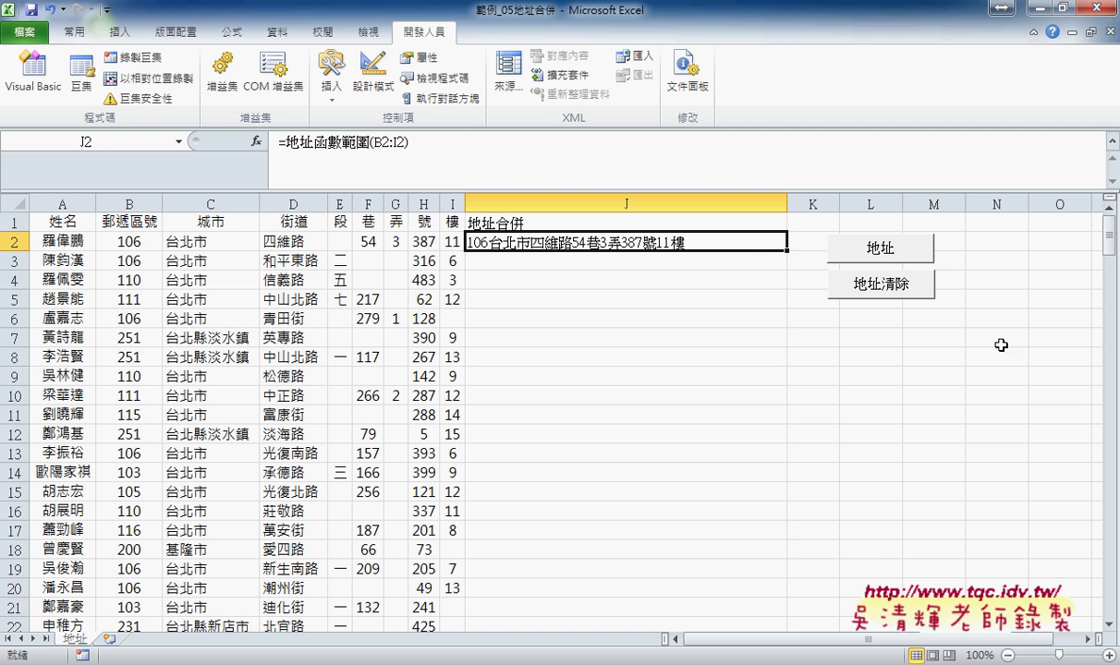
Step: Fill J2's formula down column J, review J2's formula, then open the Visual Basic editor
{"action": "double_click", "coordinate": [785, 249]}
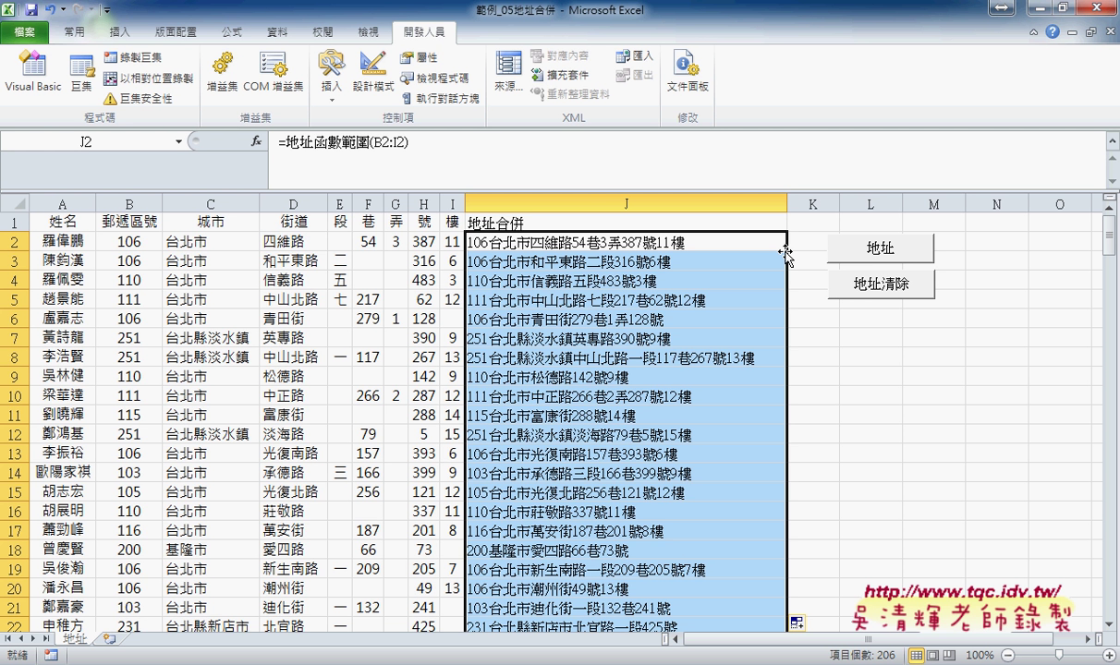
{"action": "left_click", "coordinate": [706, 243]}
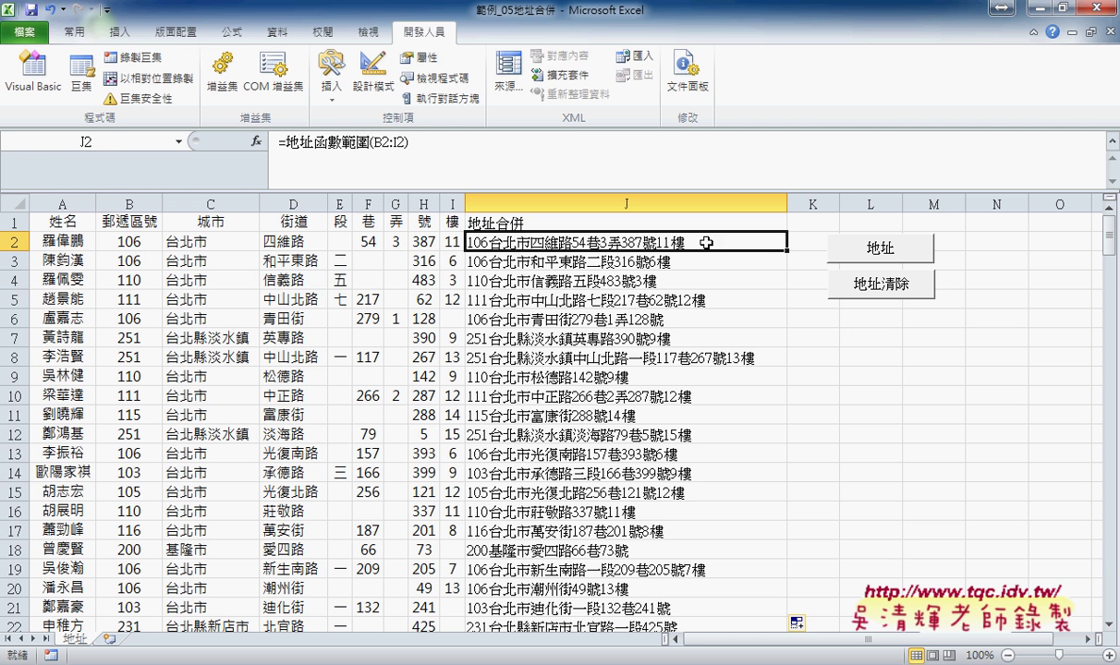
{"action": "double_click", "coordinate": [349, 142]}
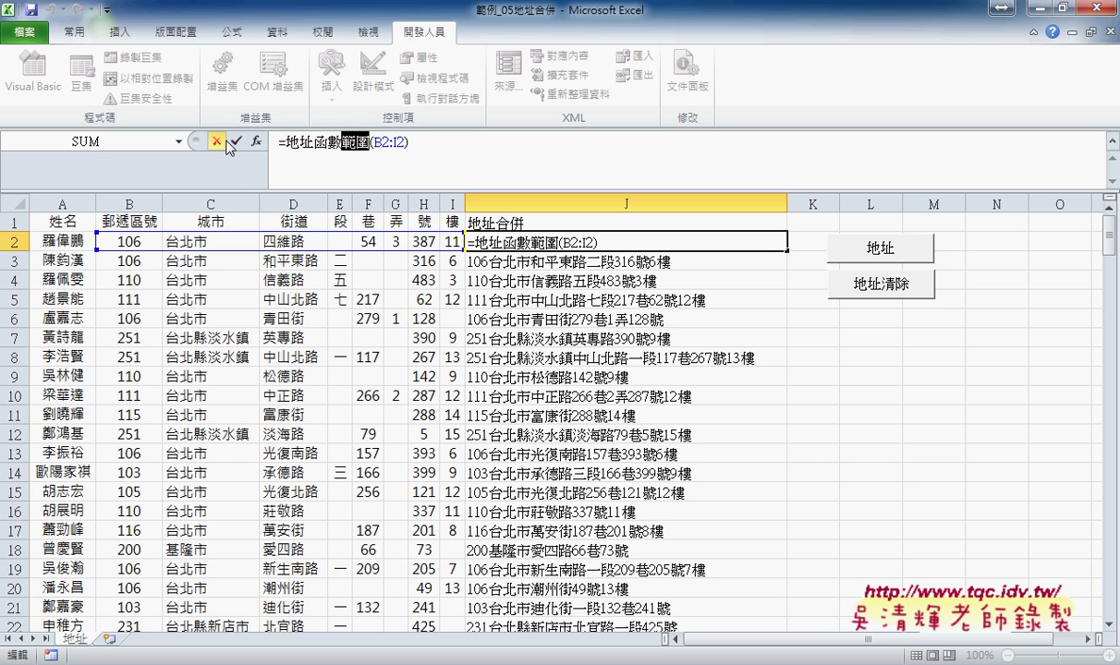
{"action": "left_click", "coordinate": [216, 140]}
{"action": "left_click", "coordinate": [51, 85]}
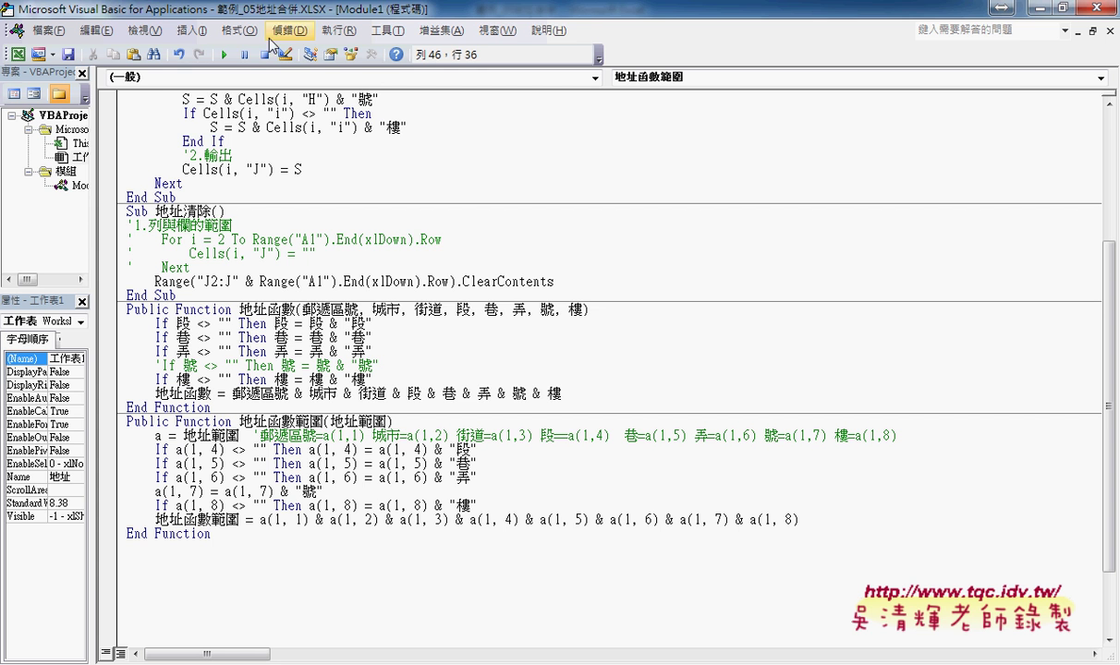
{"action": "left_click", "coordinate": [201, 39]}
{"action": "left_click", "coordinate": [222, 48]}
{"action": "left_click", "coordinate": [457, 238]}
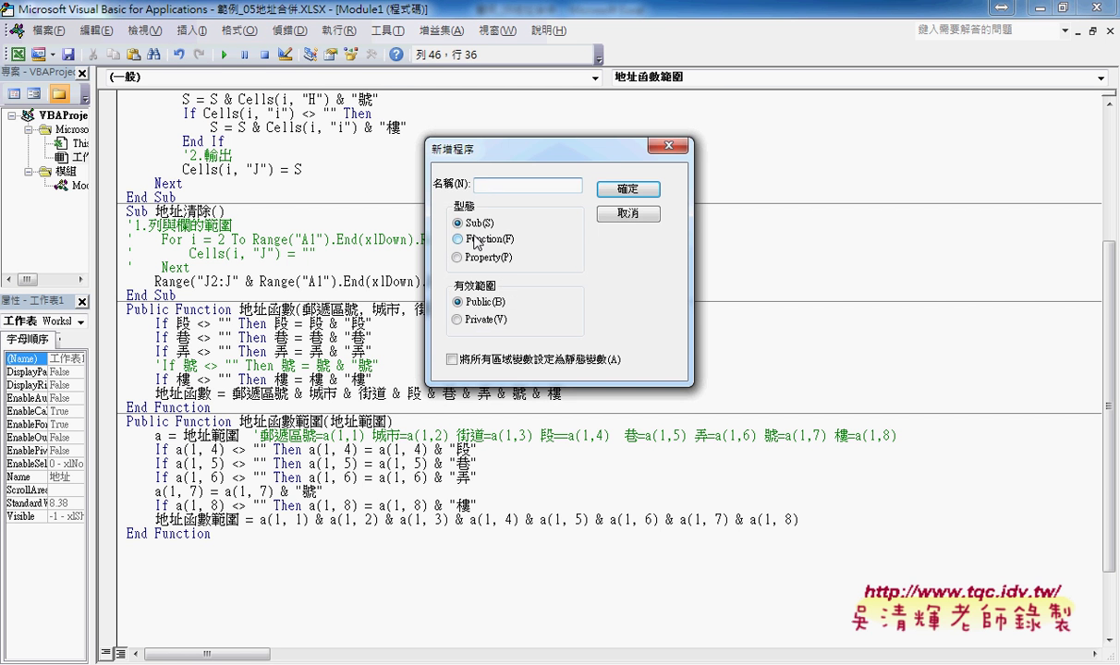
{"action": "left_click_drag", "start_coordinate": [544, 168], "coordinate": [707, 158]}
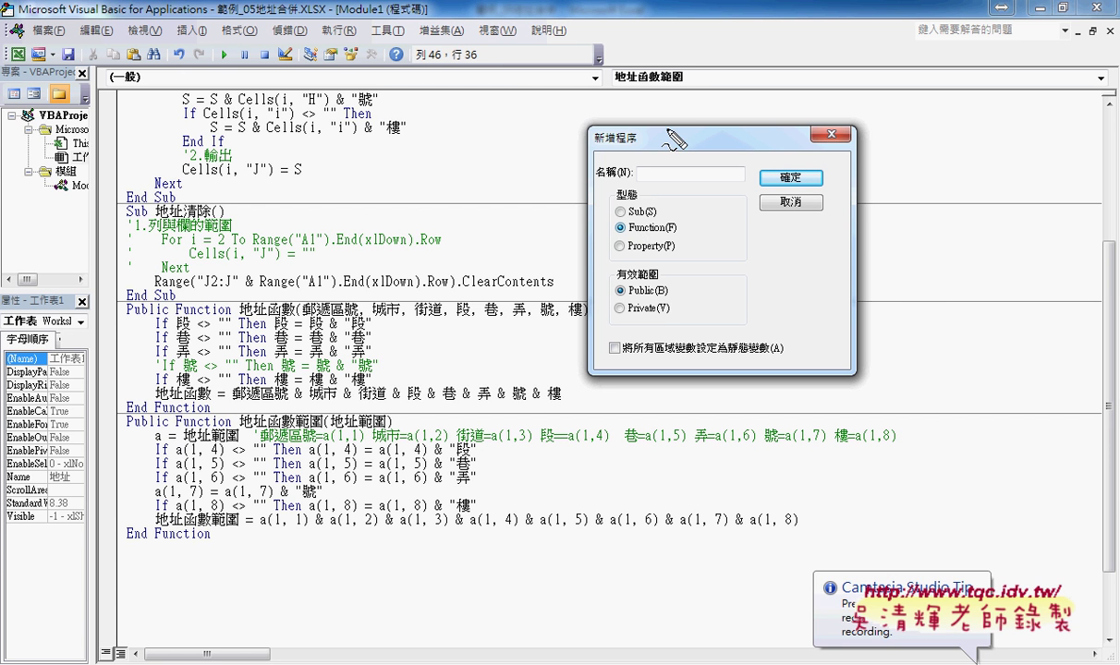
{"action": "left_click_drag", "start_coordinate": [282, 326], "coordinate": [277, 323]}
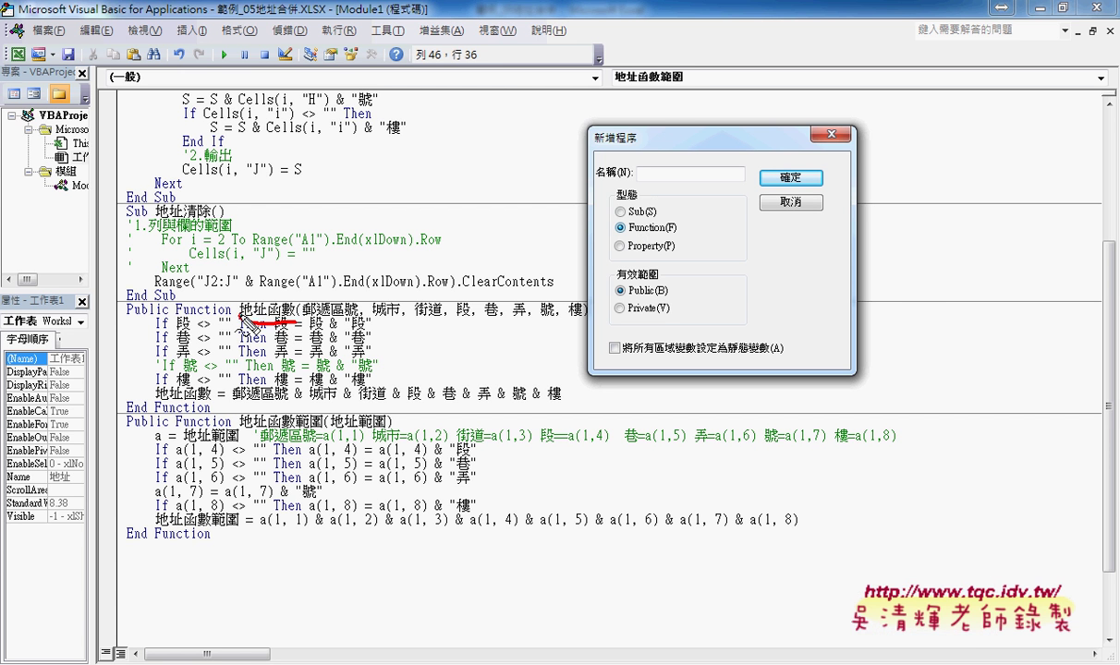
{"action": "left_click_drag", "start_coordinate": [212, 386], "coordinate": [153, 388]}
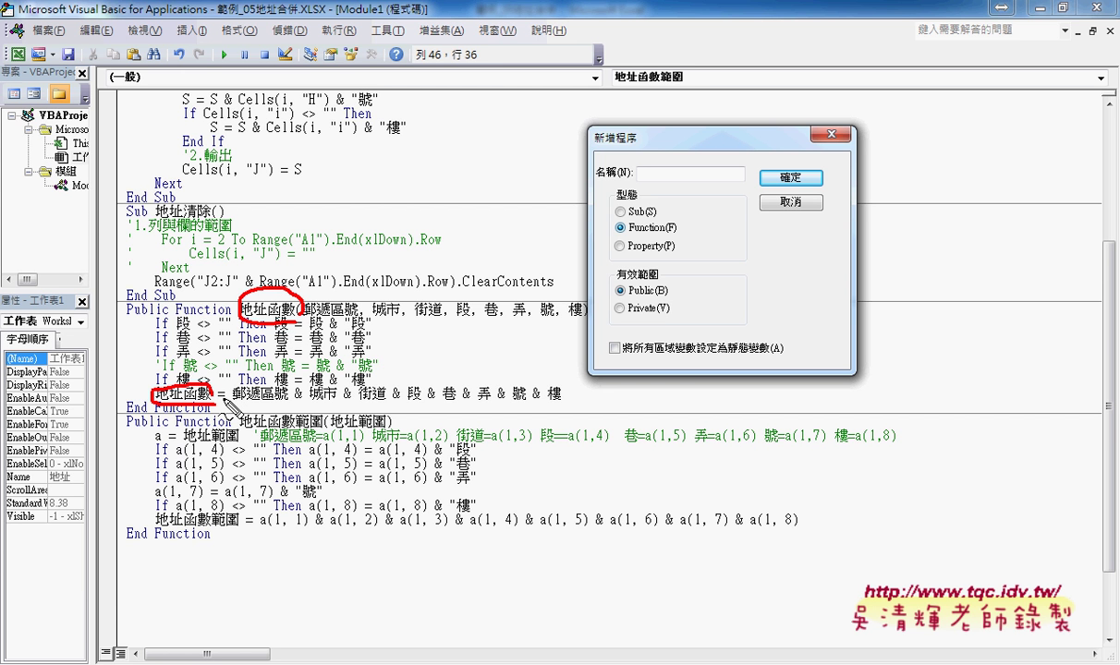
{"action": "left_click_drag", "start_coordinate": [282, 401], "coordinate": [311, 401]}
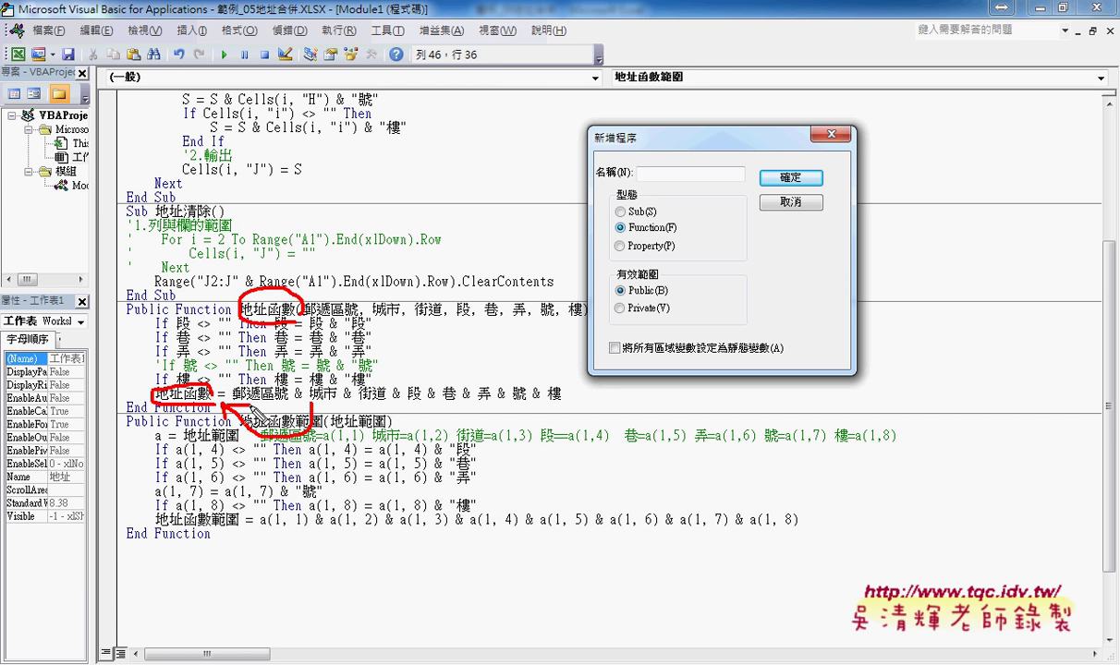
{"action": "left_click_drag", "start_coordinate": [225, 403], "coordinate": [239, 379]}
{"action": "left_click_drag", "start_coordinate": [571, 320], "coordinate": [577, 314]}
{"action": "key", "text": "Escape"}
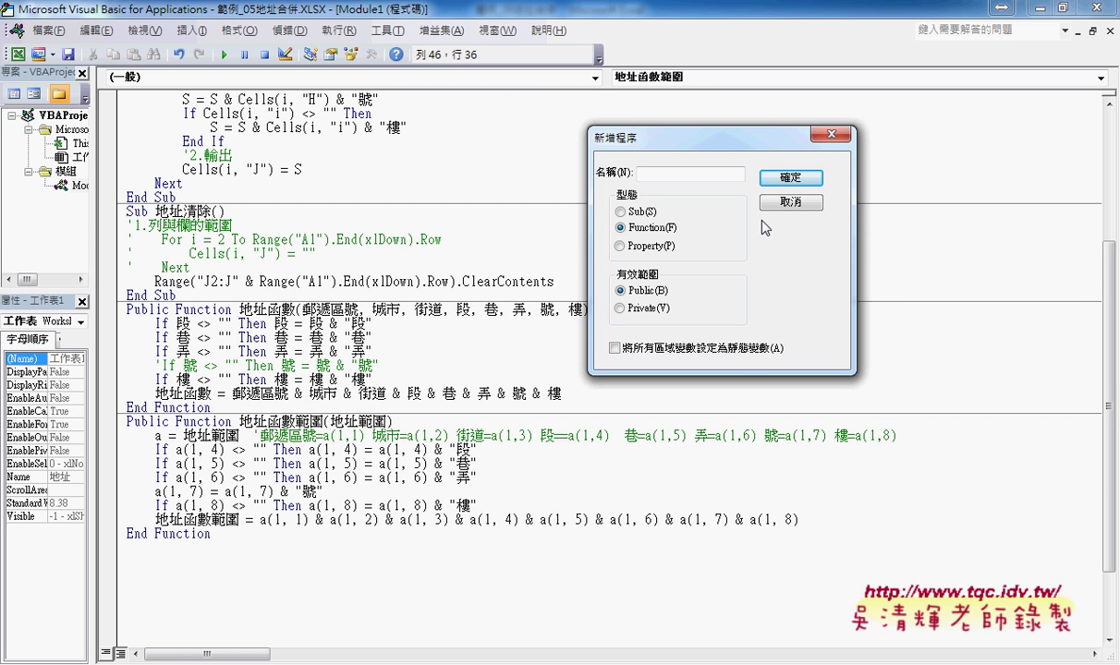
{"action": "left_click", "coordinate": [786, 201]}
{"action": "left_click_drag", "start_coordinate": [302, 310], "coordinate": [358, 310]}
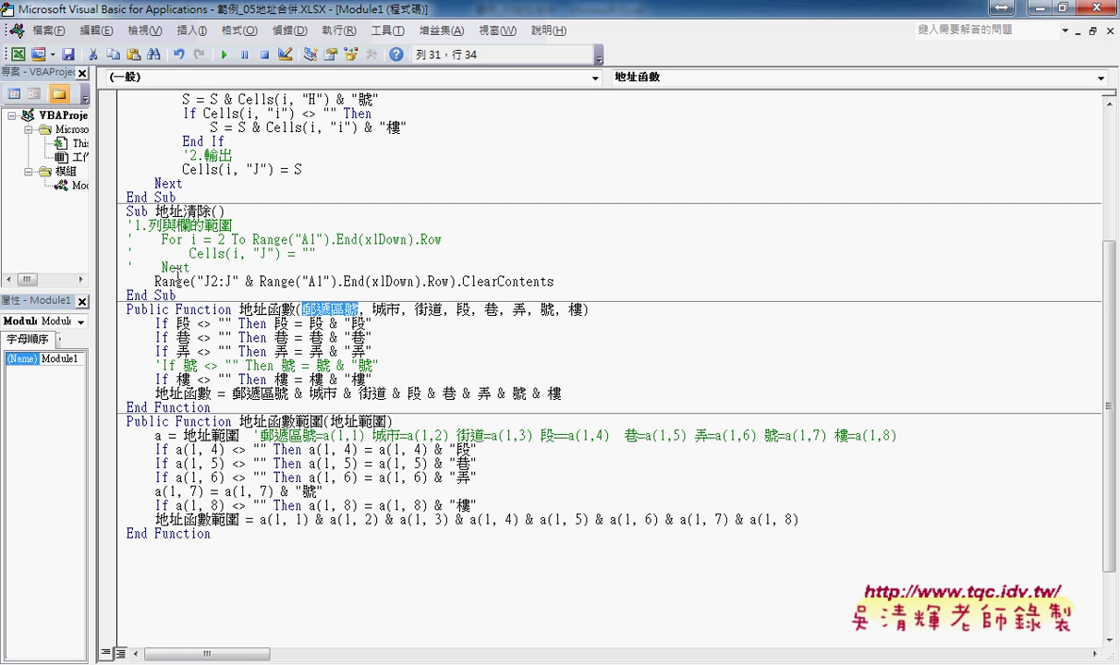
Step: Set a breakpoint on 地址函數's If 段 line, then clear column J with 地址清除
{"action": "left_click", "coordinate": [107, 323]}
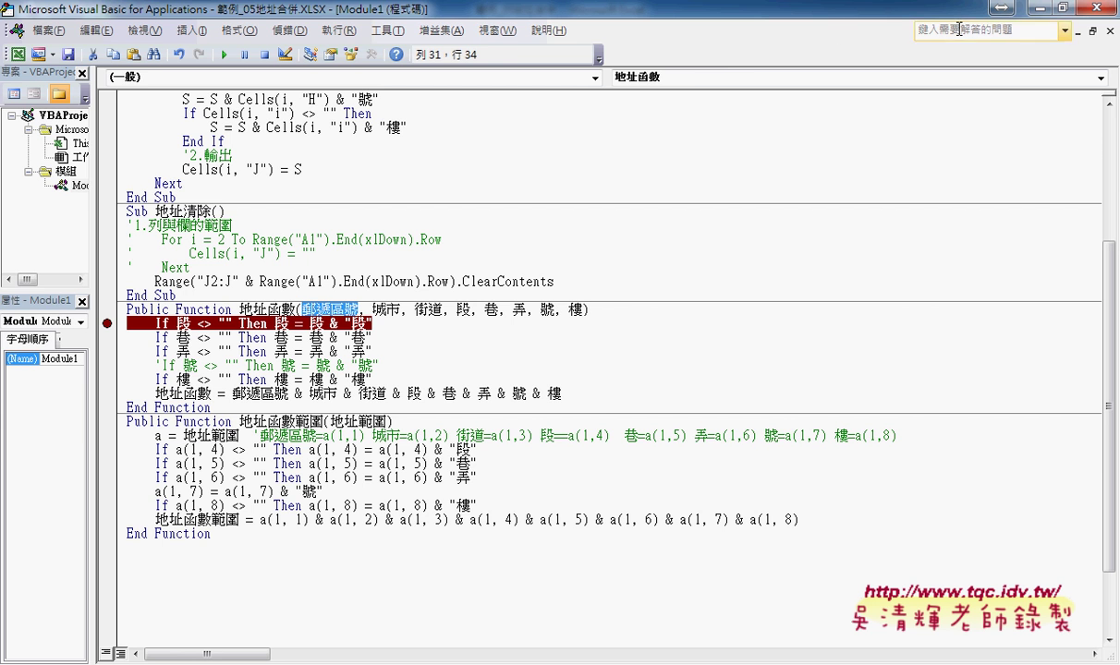
{"action": "left_click", "coordinate": [1039, 8]}
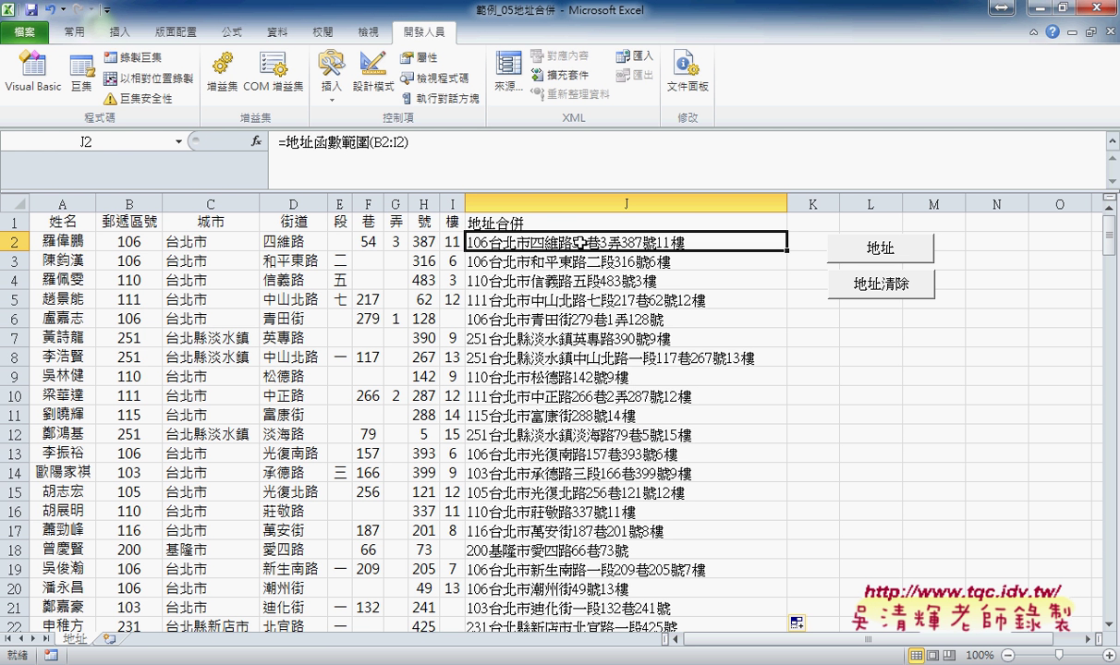
{"action": "left_click", "coordinate": [832, 285]}
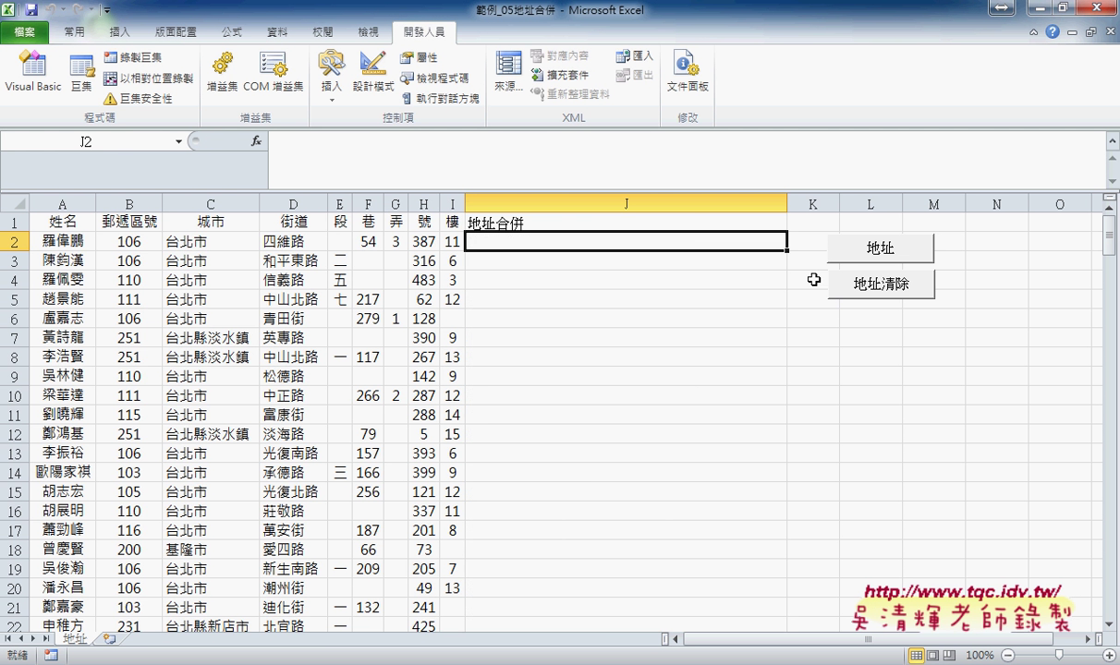
Step: Insert 地址函數 in J2 using B2, C2, D2, E2, F2 for 郵遞區號, 城市, 街道, 段, 巷
{"action": "left_click", "coordinate": [255, 140]}
{"action": "left_click", "coordinate": [862, 407]}
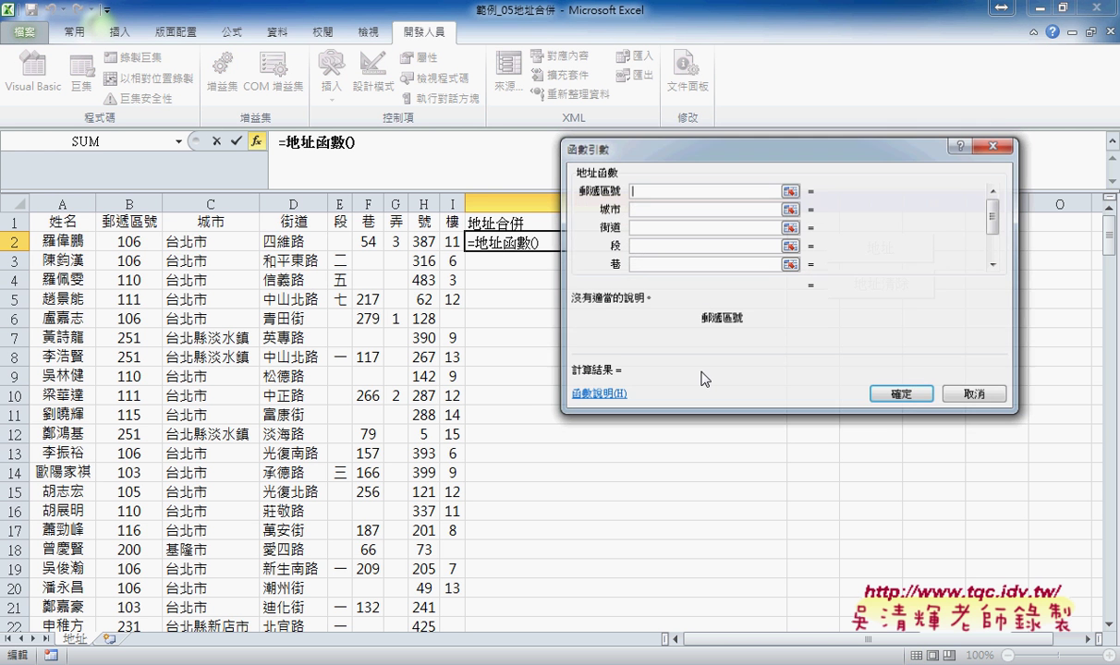
{"action": "left_click", "coordinate": [129, 238]}
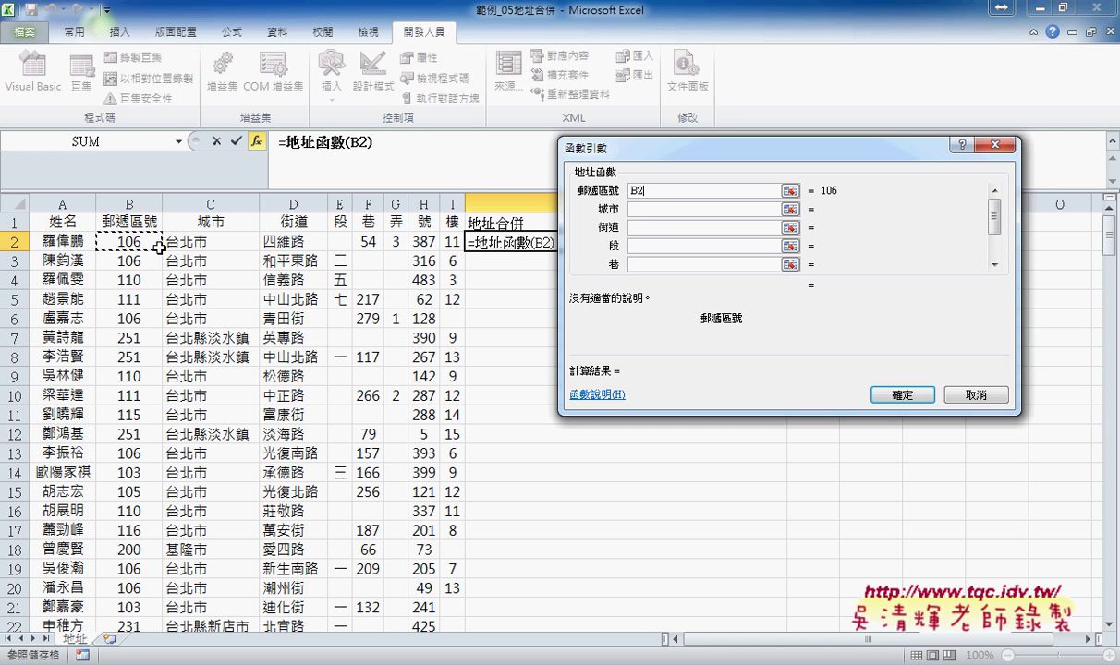
{"action": "left_click", "coordinate": [646, 209]}
{"action": "left_click", "coordinate": [195, 242]}
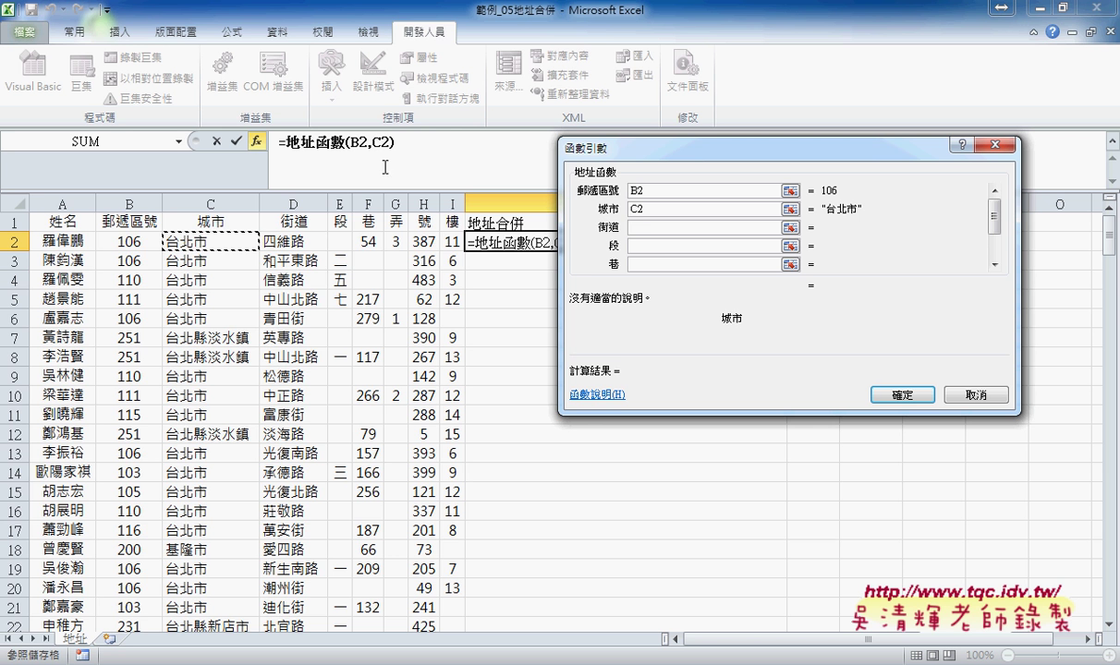
{"action": "left_click", "coordinate": [642, 227]}
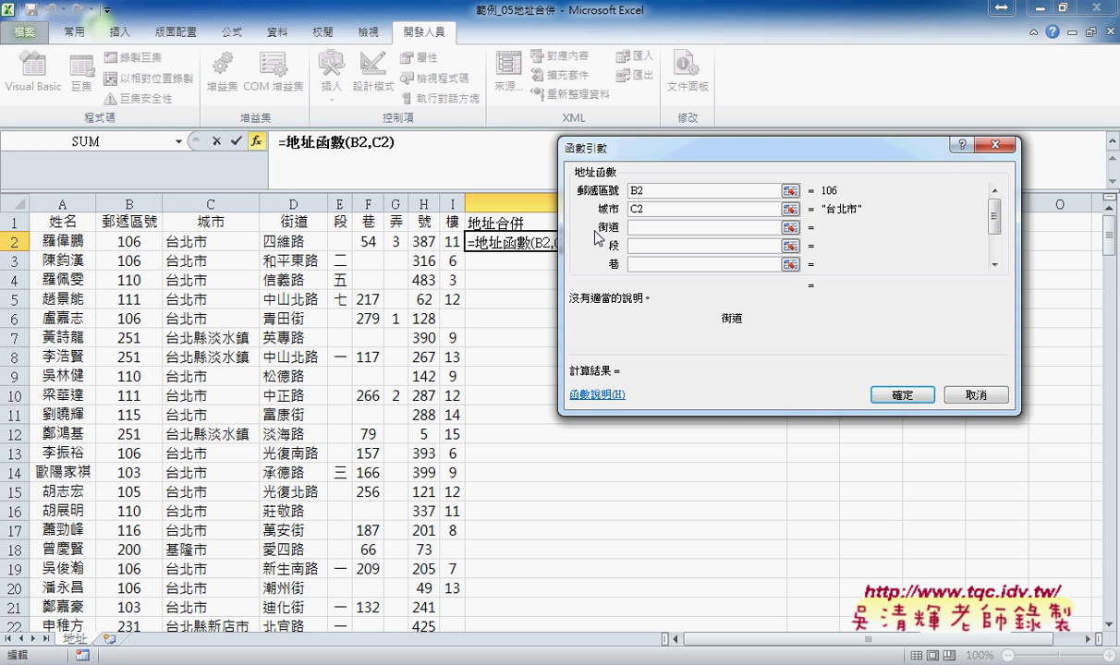
{"action": "left_click", "coordinate": [277, 236]}
{"action": "left_click", "coordinate": [657, 246]}
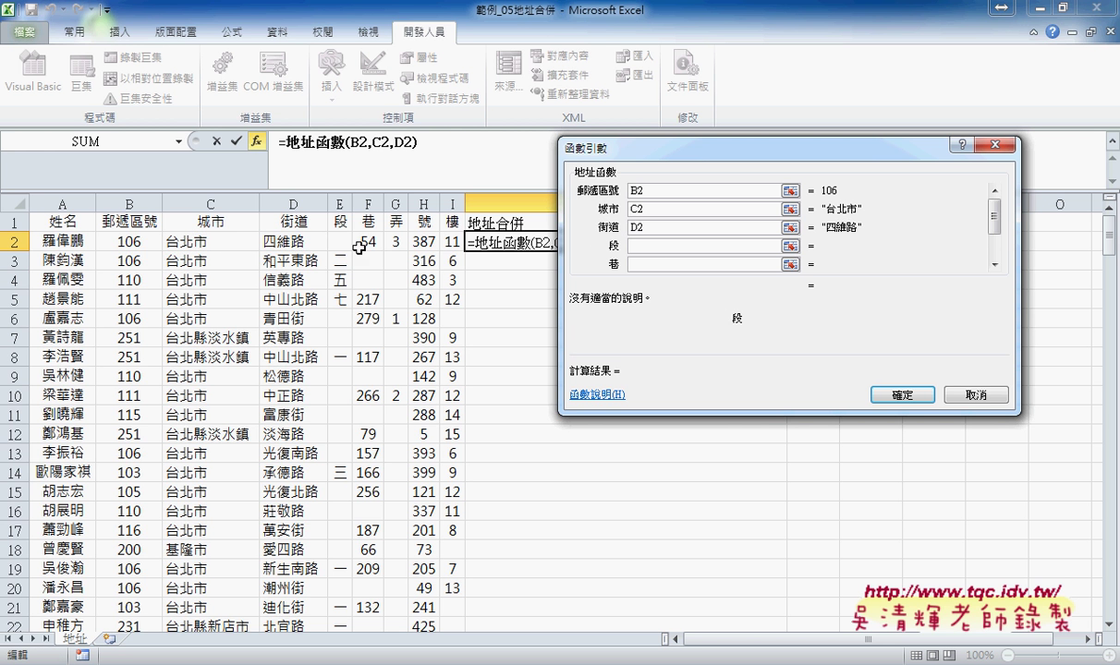
{"action": "left_click", "coordinate": [340, 242]}
{"action": "left_click", "coordinate": [629, 265]}
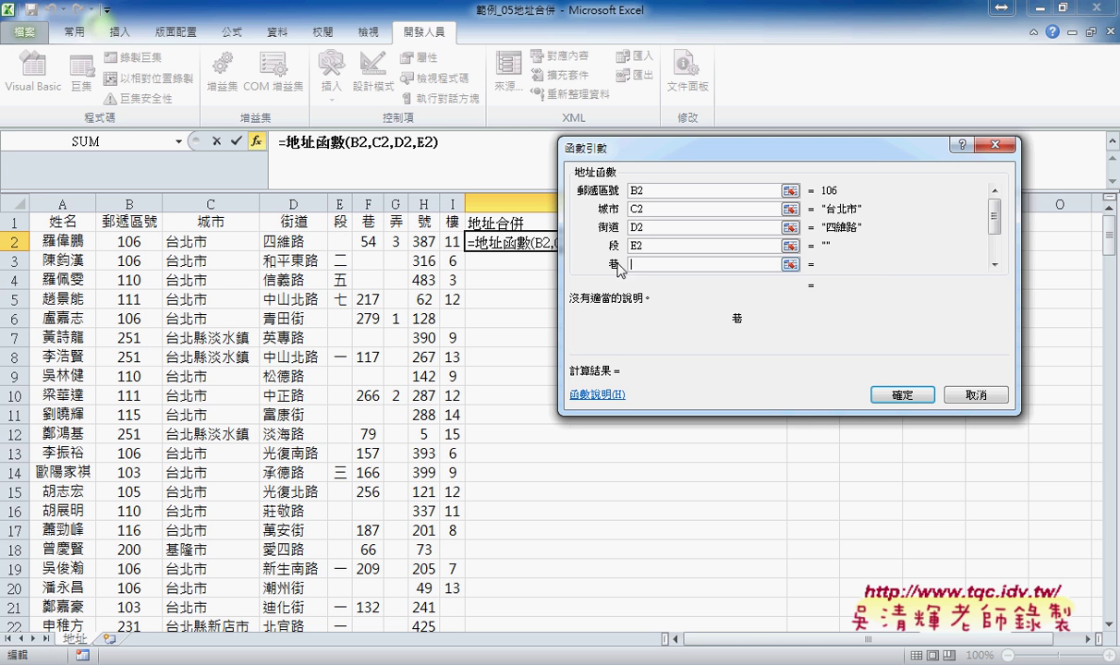
{"action": "left_click", "coordinate": [360, 236]}
Step: Set 弄, 號 and 樓 to G2, H2 and I2 and confirm, triggering the breakpoint
{"action": "left_click_drag", "start_coordinate": [998, 234], "coordinate": [996, 249]}
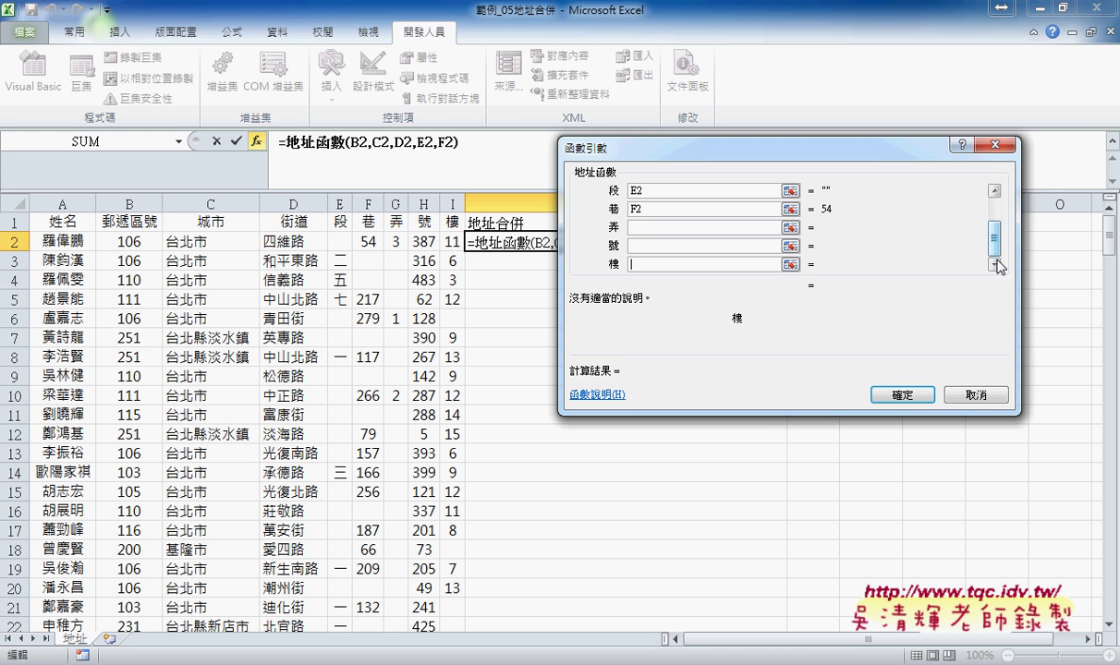
{"action": "left_click", "coordinate": [645, 227]}
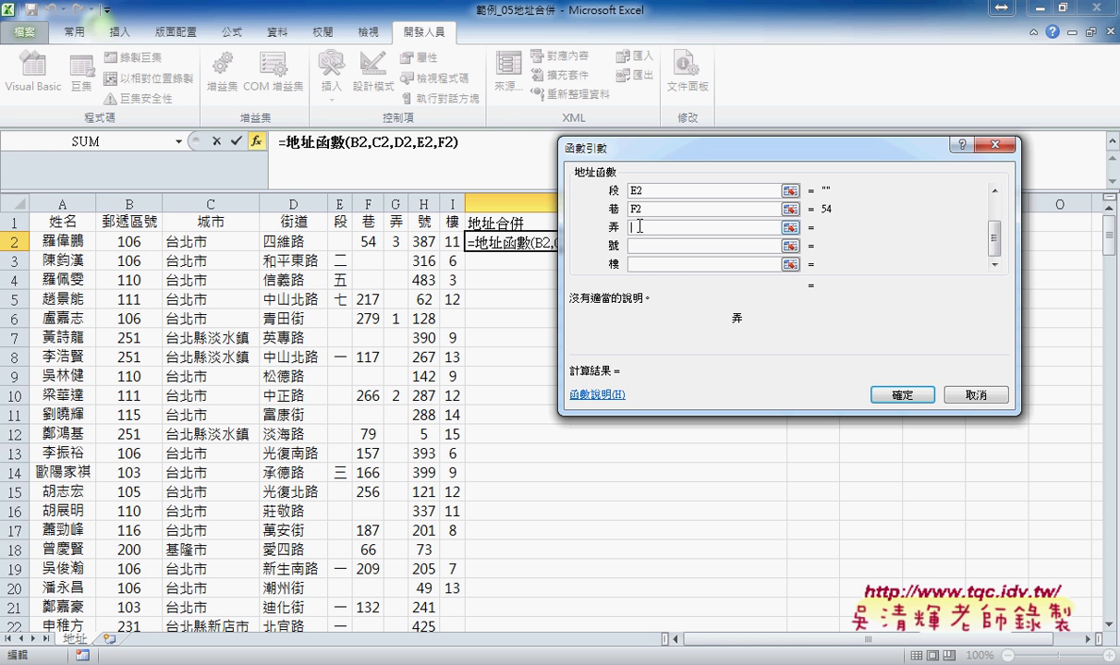
{"action": "left_click", "coordinate": [396, 240]}
{"action": "left_click", "coordinate": [624, 245]}
{"action": "left_click", "coordinate": [421, 241]}
{"action": "left_click", "coordinate": [661, 266]}
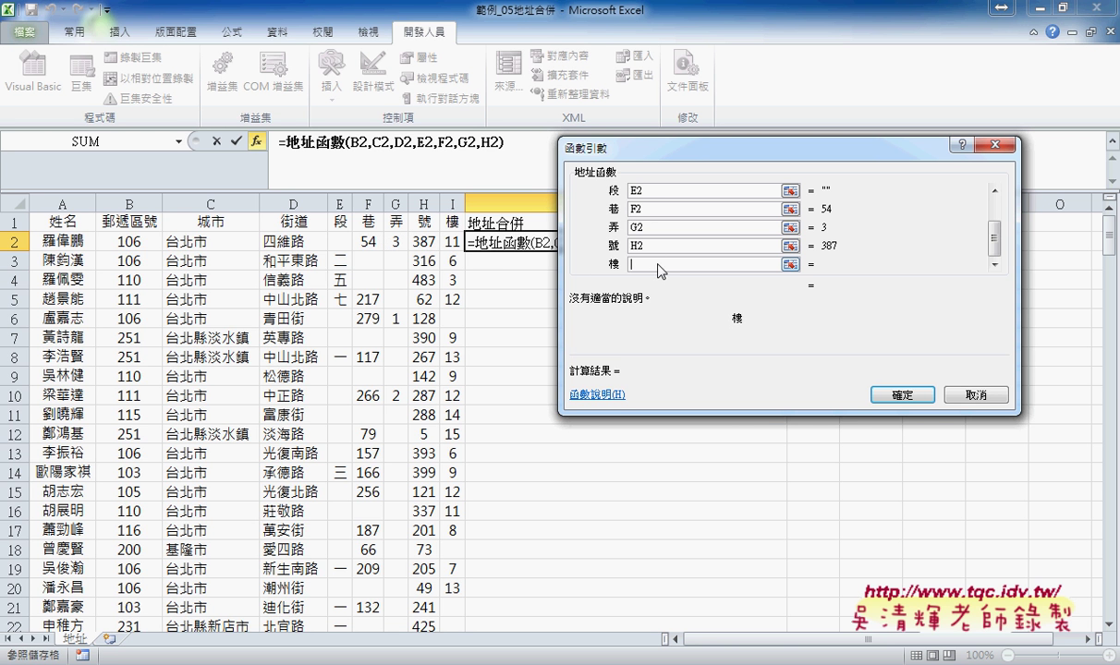
{"action": "left_click", "coordinate": [453, 241]}
{"action": "left_click", "coordinate": [926, 404]}
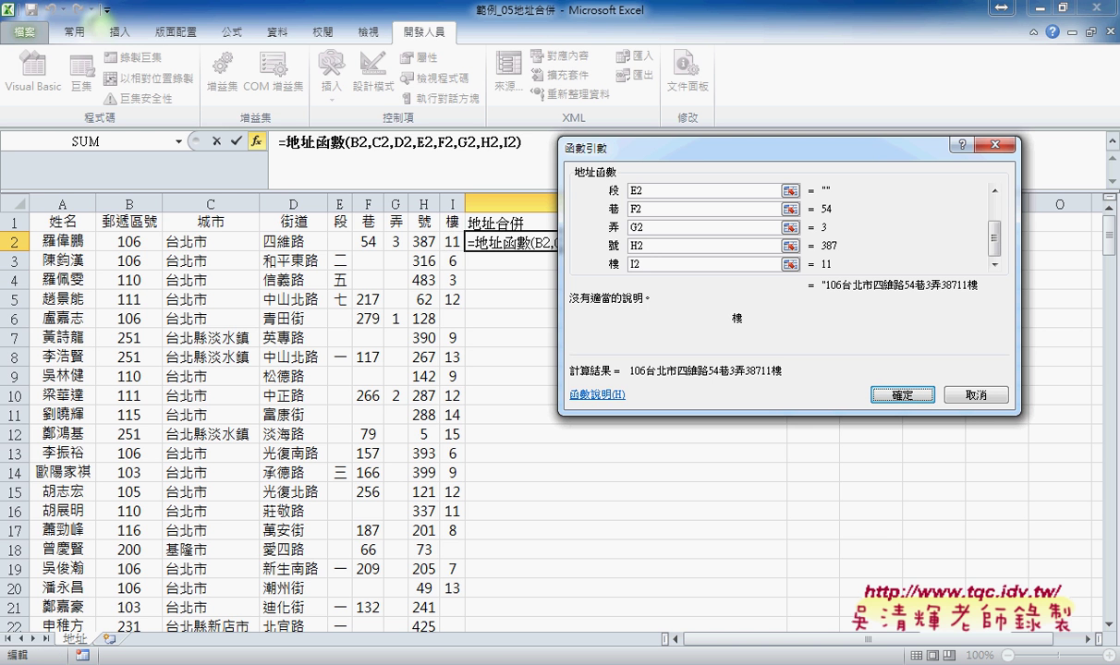
{"action": "left_click", "coordinate": [902, 395]}
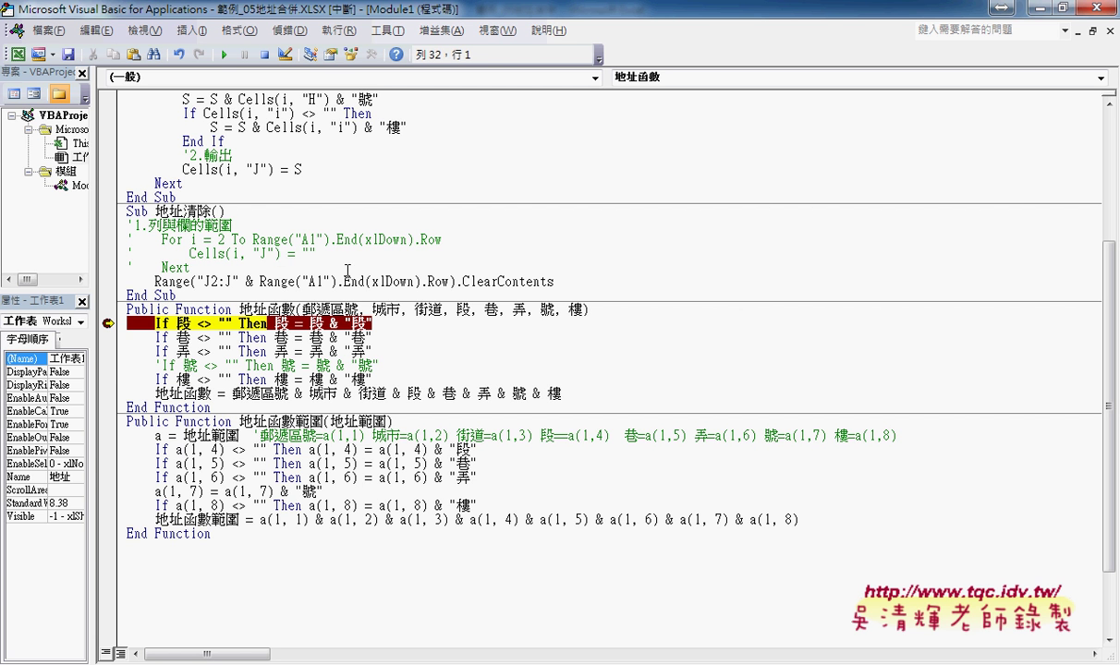
{"action": "mouse_move", "coordinate": [277, 319]}
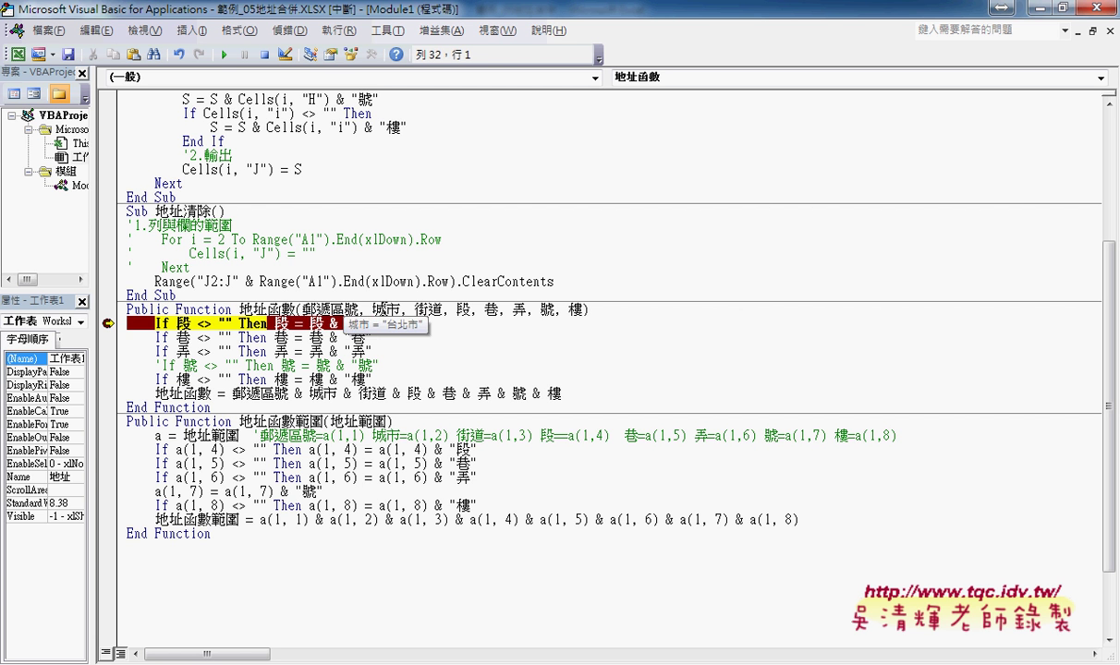
{"action": "mouse_move", "coordinate": [444, 317]}
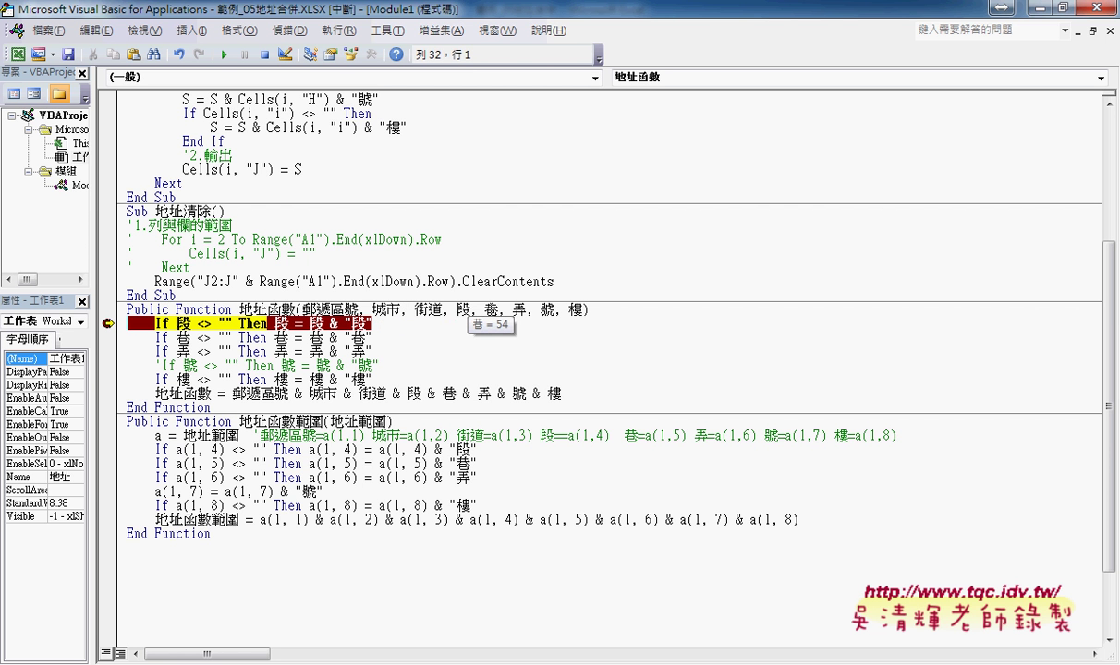
{"action": "mouse_move", "coordinate": [544, 311]}
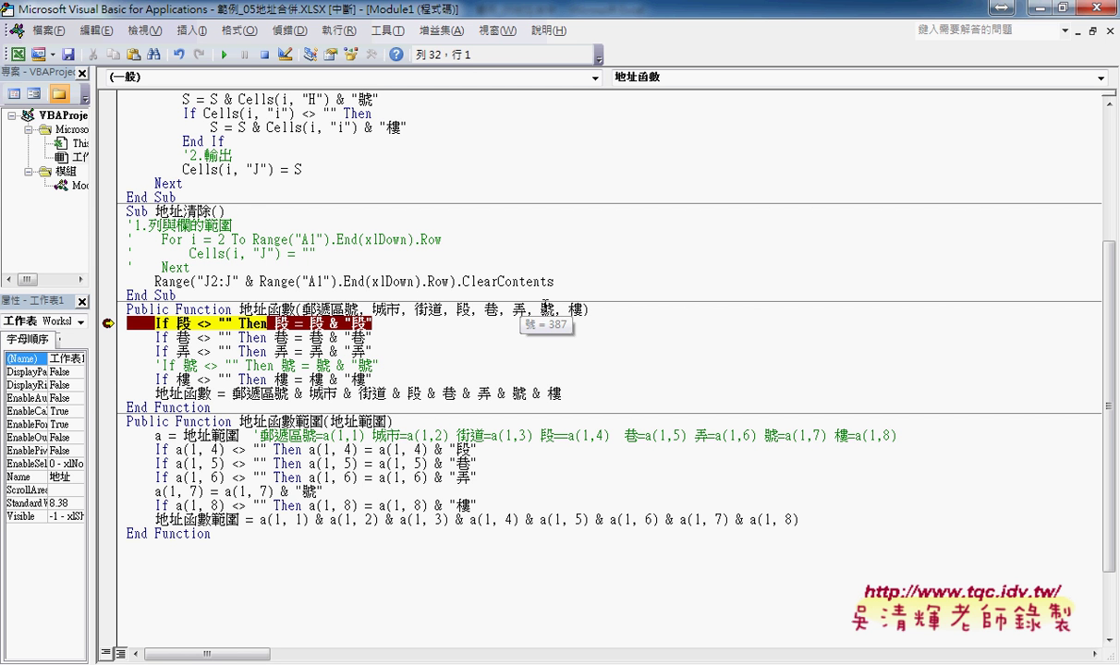
{"action": "left_click", "coordinate": [291, 309]}
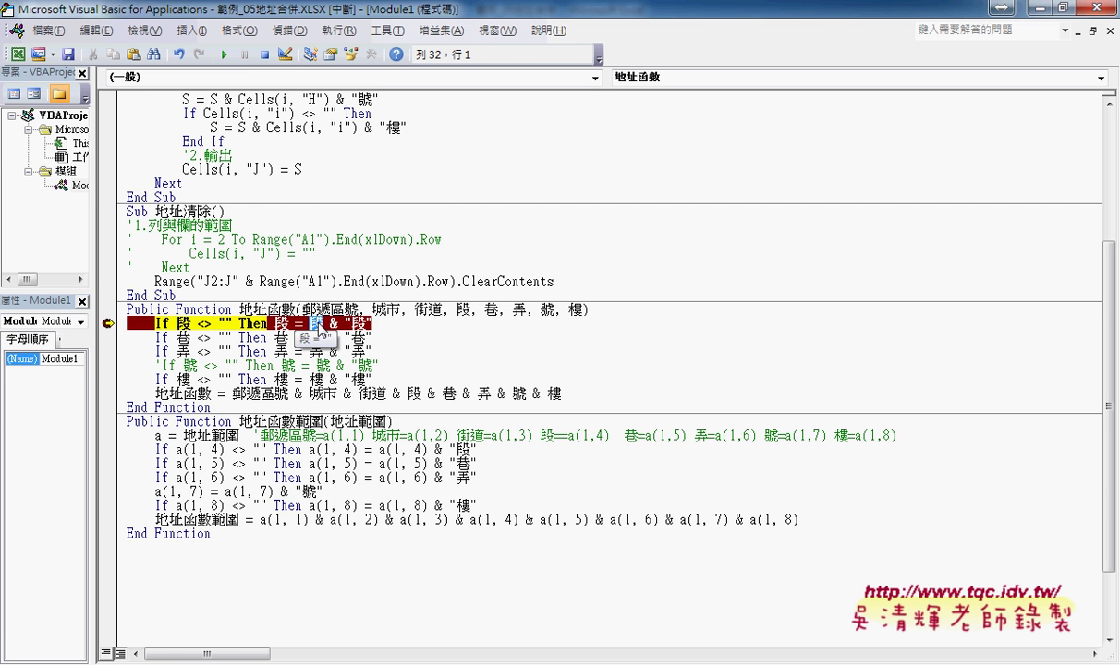
{"action": "mouse_move", "coordinate": [310, 338]}
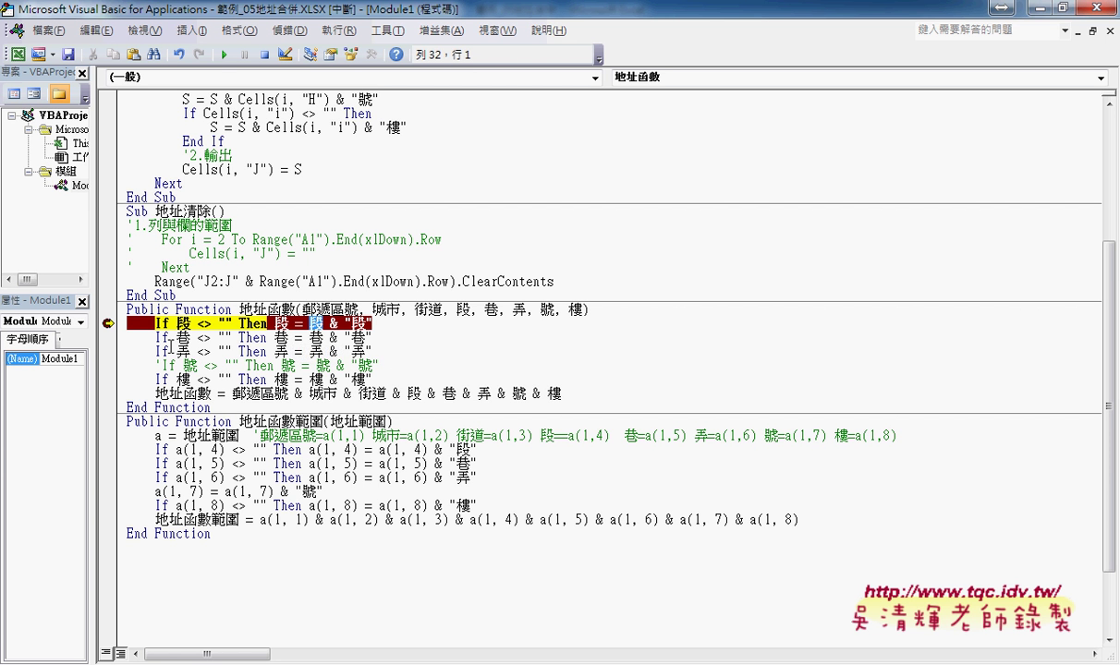
{"action": "mouse_move", "coordinate": [165, 323]}
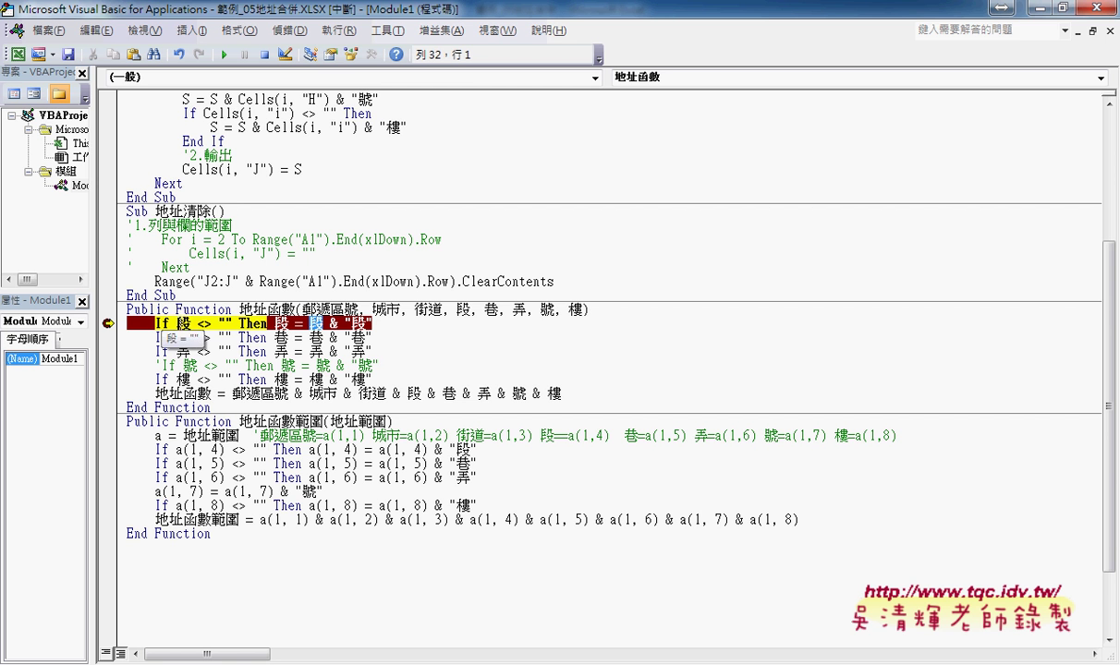
{"action": "left_click_drag", "start_coordinate": [176, 322], "coordinate": [233, 324]}
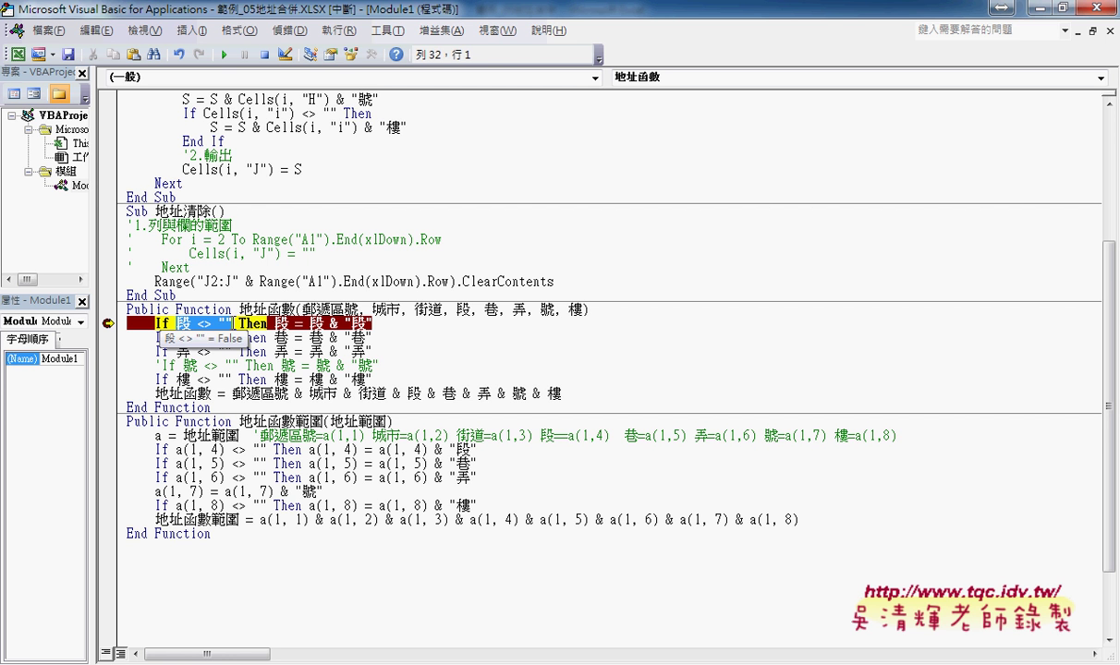
Step: Highlight the paused If 段 line's condition and its skipped assignment
{"action": "left_click", "coordinate": [260, 330]}
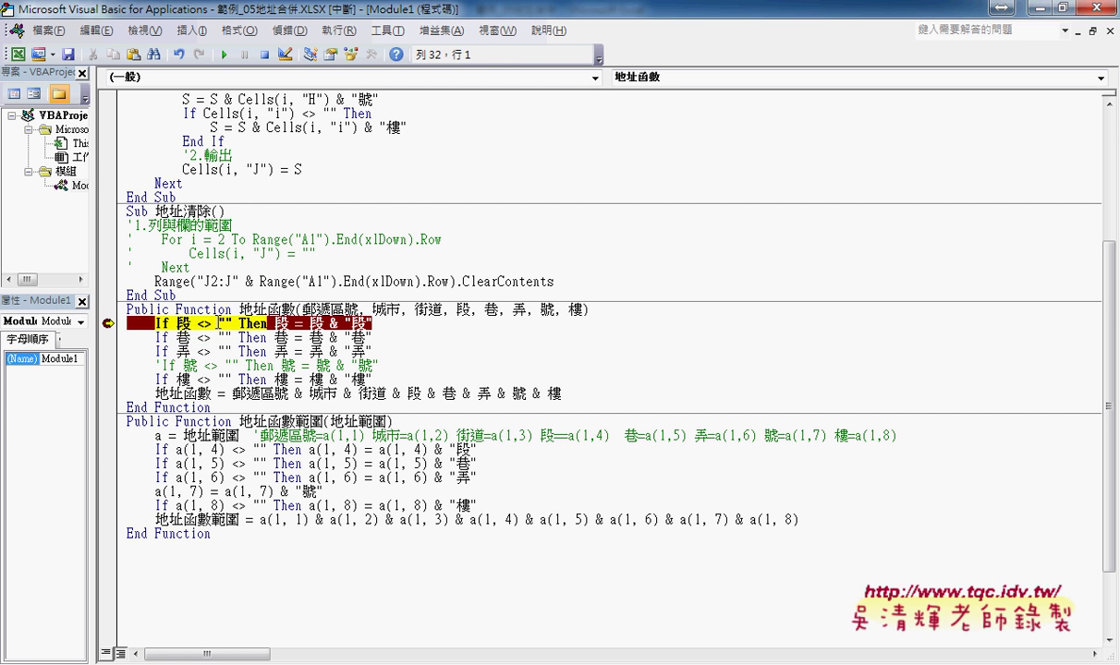
{"action": "left_click_drag", "start_coordinate": [152, 323], "coordinate": [268, 323]}
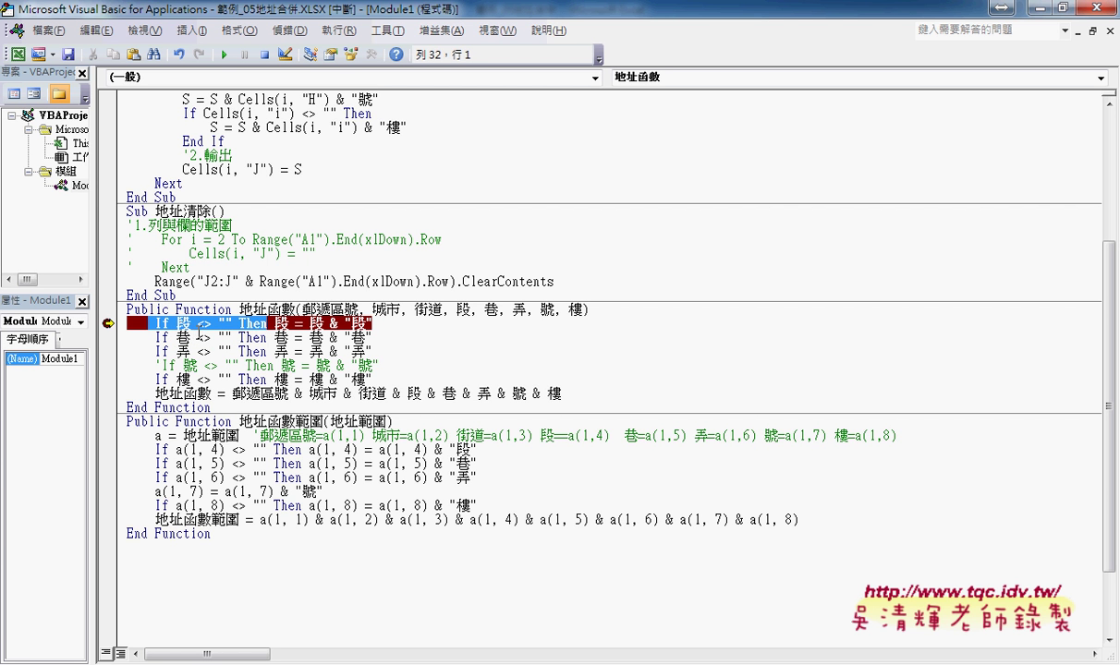
{"action": "left_click_drag", "start_coordinate": [270, 324], "coordinate": [370, 324]}
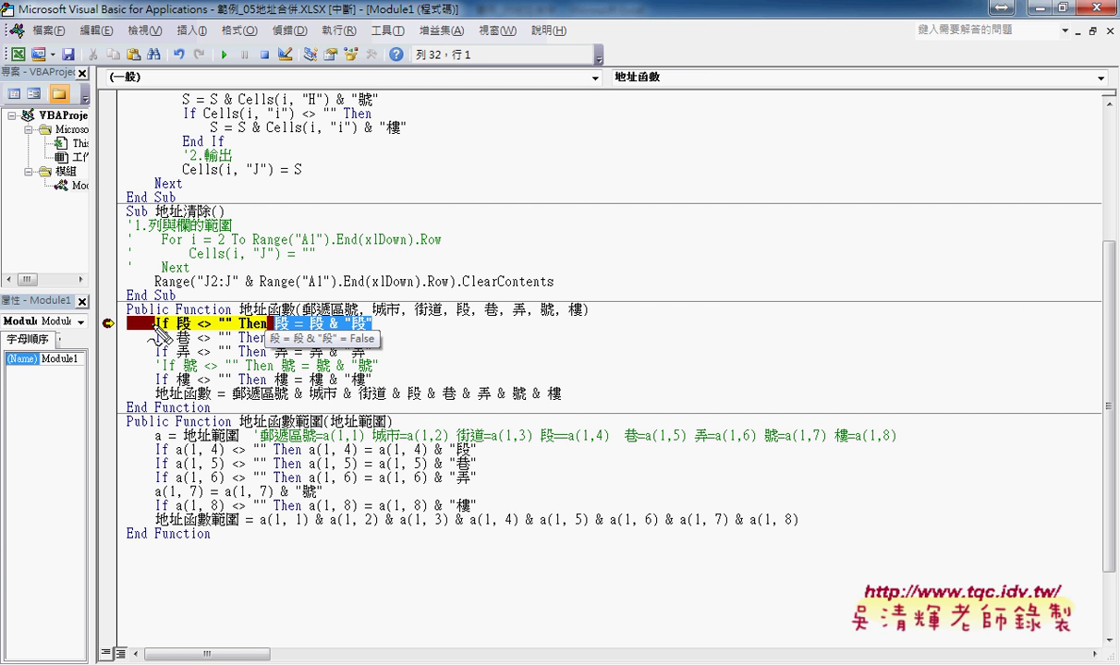
{"action": "left_click_drag", "start_coordinate": [171, 324], "coordinate": [163, 315]}
{"action": "mouse_move", "coordinate": [247, 314]}
{"action": "left_mouse_down"}
{"action": "mouse_move", "coordinate": [271, 320]}
{"action": "mouse_move", "coordinate": [338, 293]}
{"action": "left_mouse_up"}
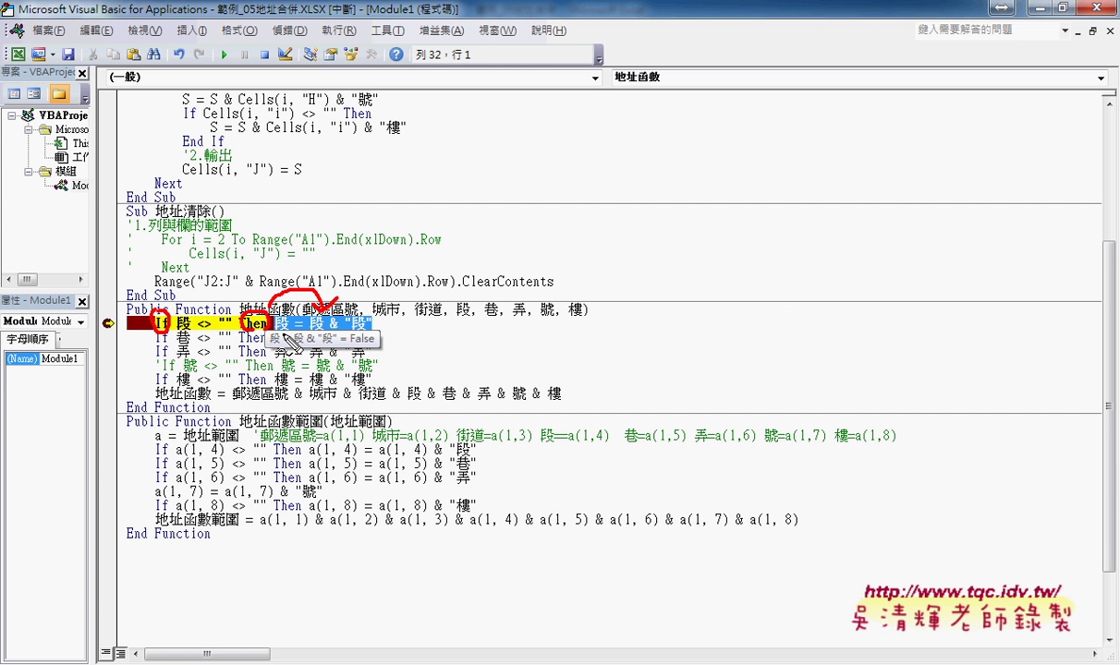
{"action": "left_click_drag", "start_coordinate": [268, 332], "coordinate": [381, 333]}
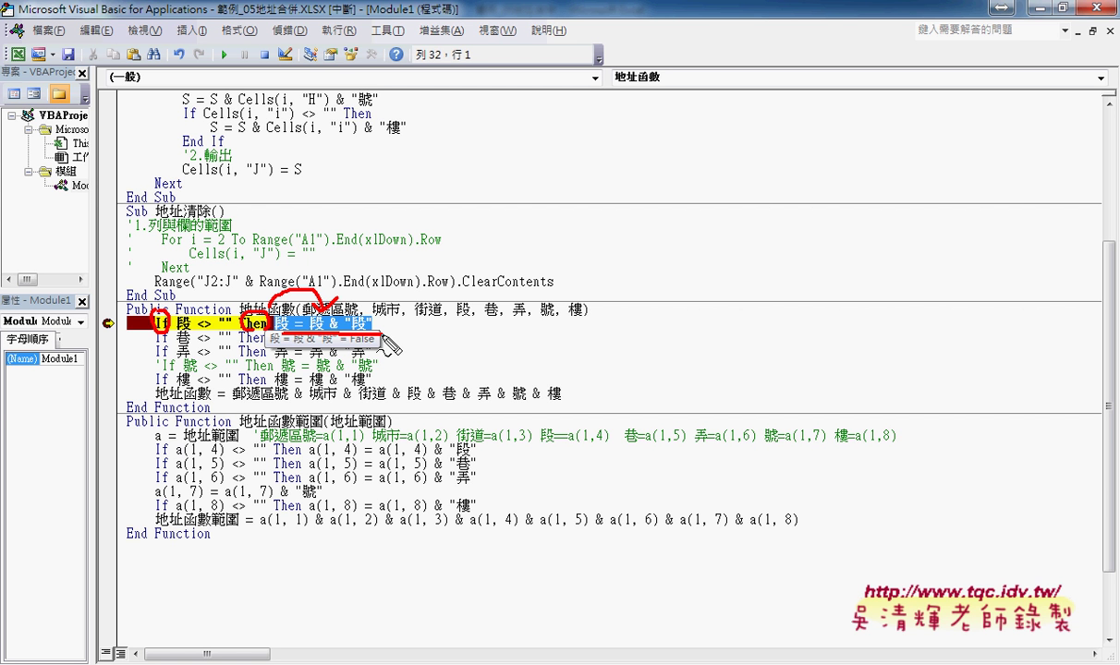
{"action": "key", "text": "Escape"}
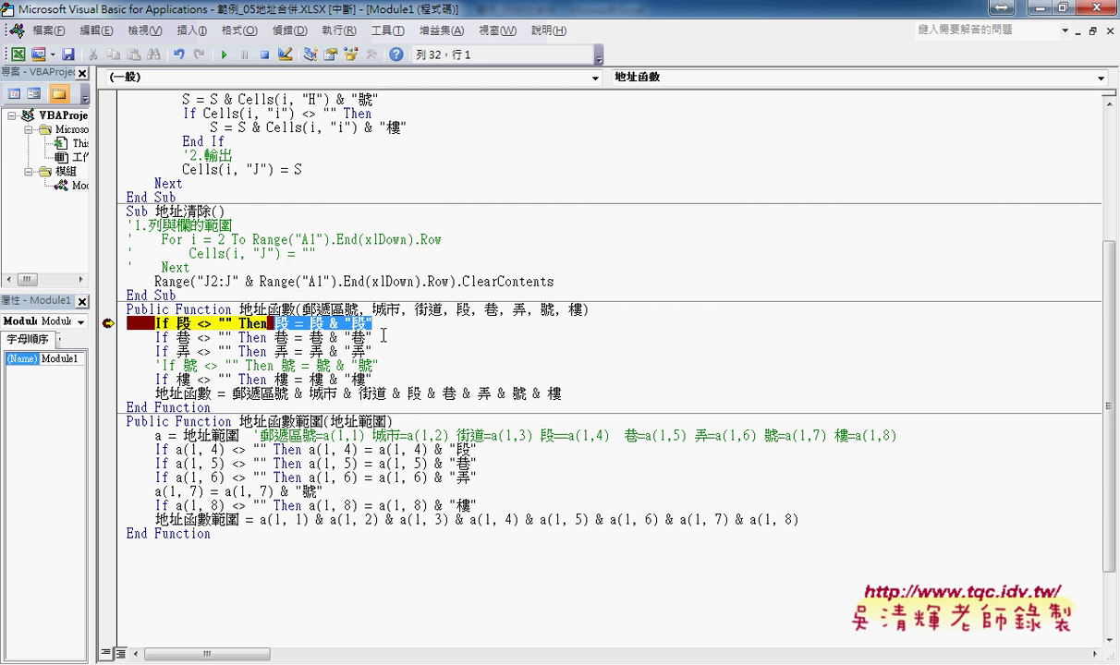
{"action": "left_click", "coordinate": [182, 337]}
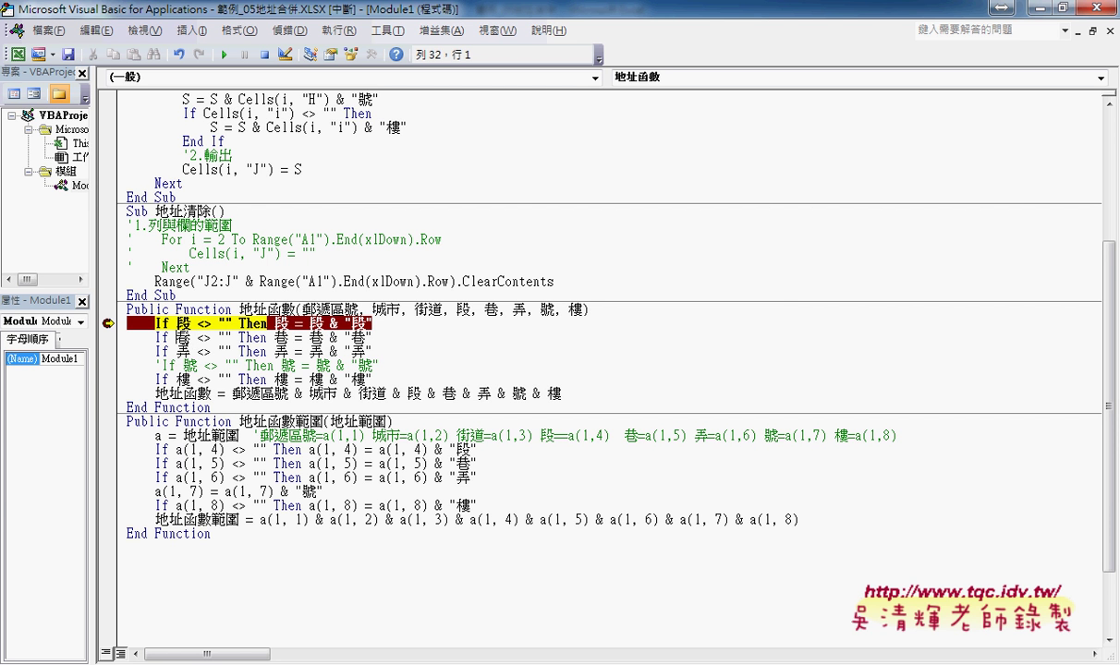
Step: Step through the code with F8 to the 巷, 弄 and 樓 lines
{"action": "key", "text": "F8"}
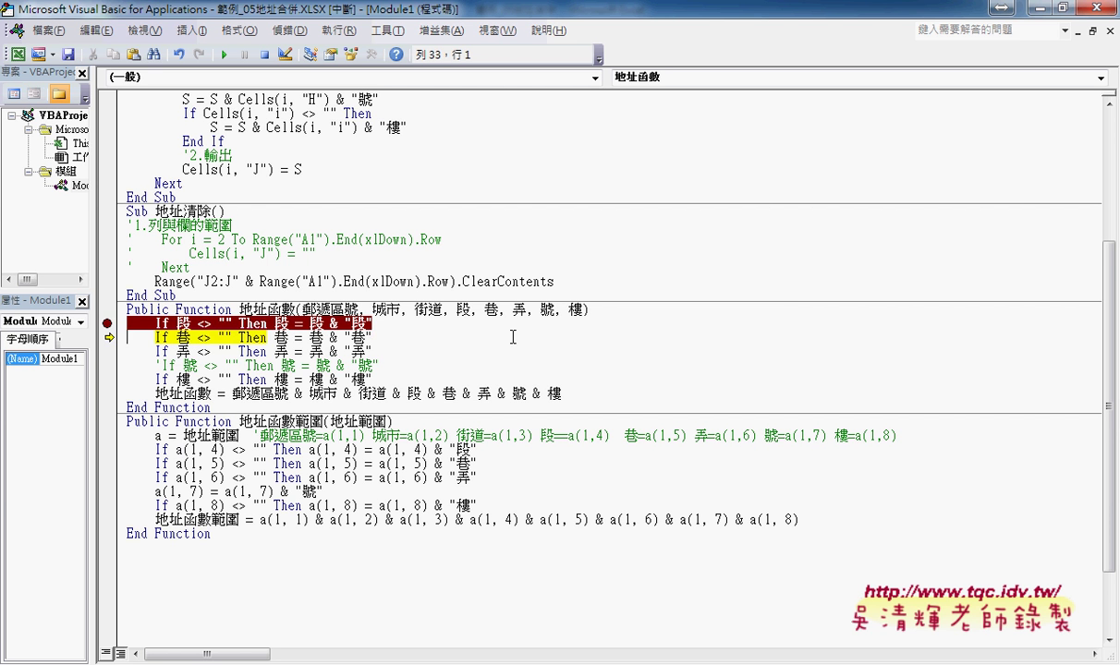
{"action": "key", "text": "F8"}
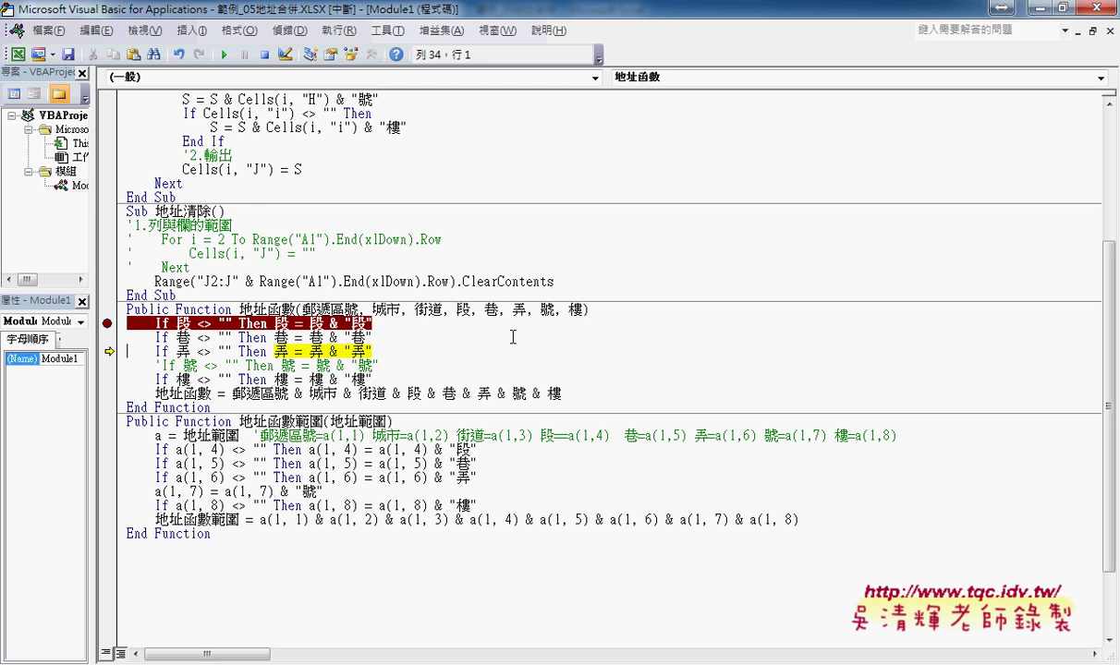
{"action": "key", "text": "F8"}
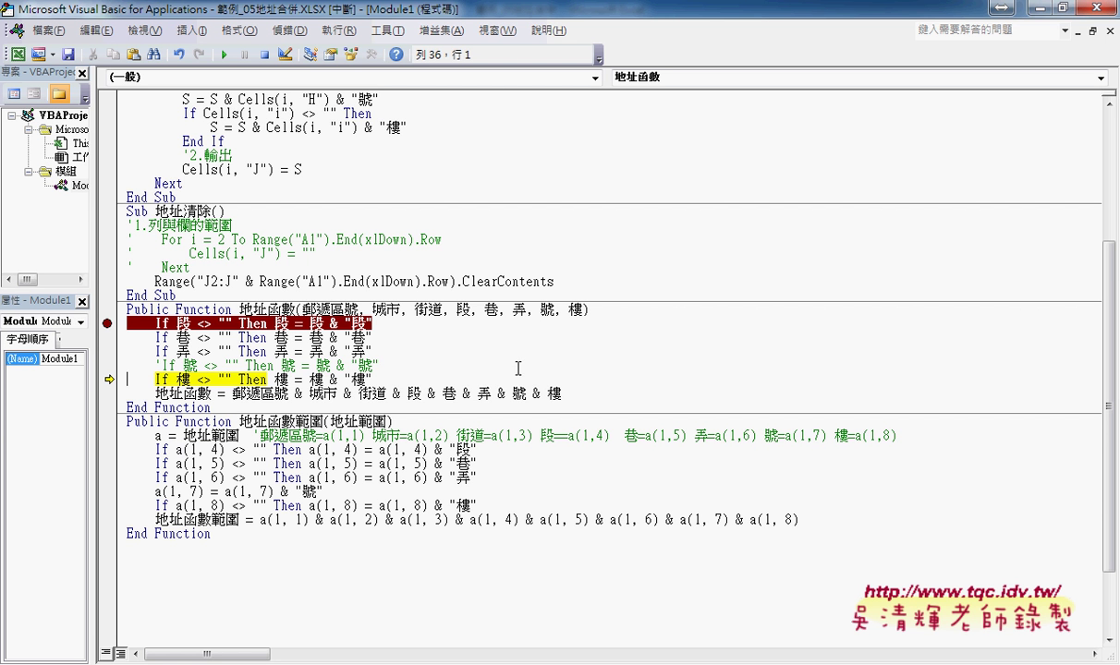
Step: Delete the commented If prefix on the 號 line, rerun from there and step to End Function
{"action": "mouse_move", "coordinate": [520, 394]}
{"action": "left_click_drag", "start_coordinate": [280, 366], "coordinate": [155, 368]}
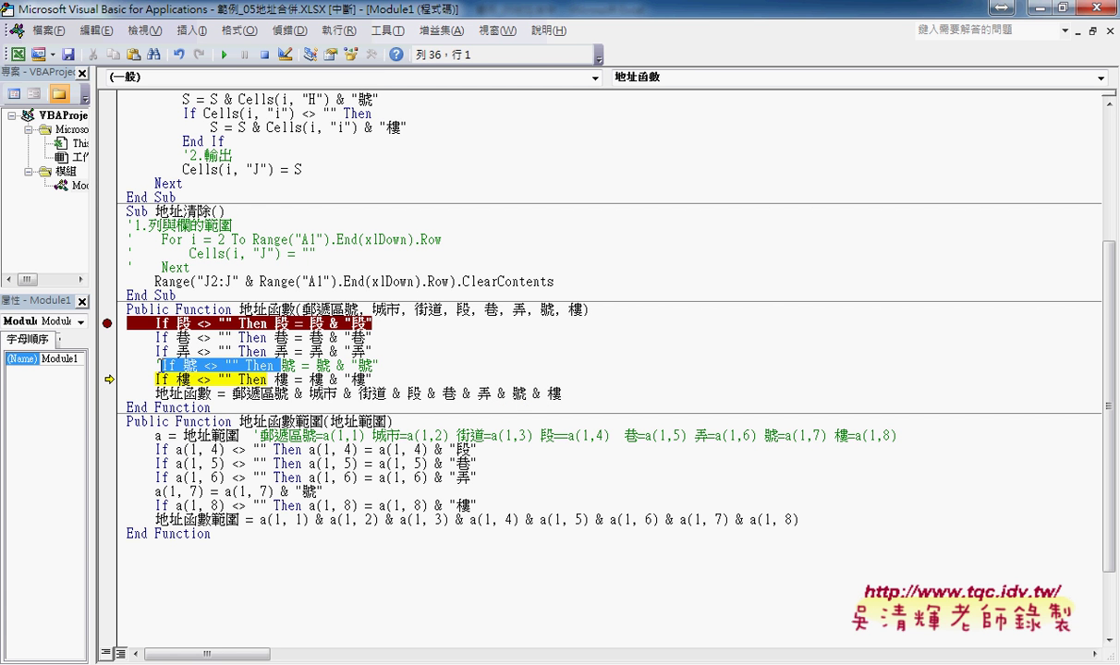
{"action": "key", "text": "Delete"}
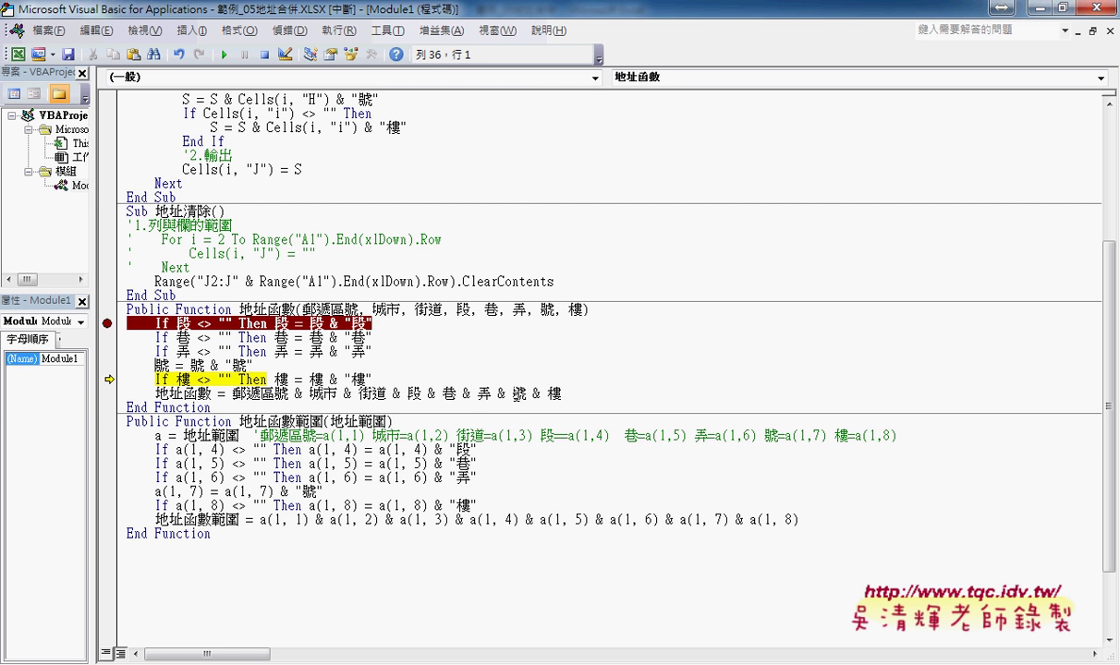
{"action": "left_click_drag", "start_coordinate": [108, 379], "coordinate": [108, 365]}
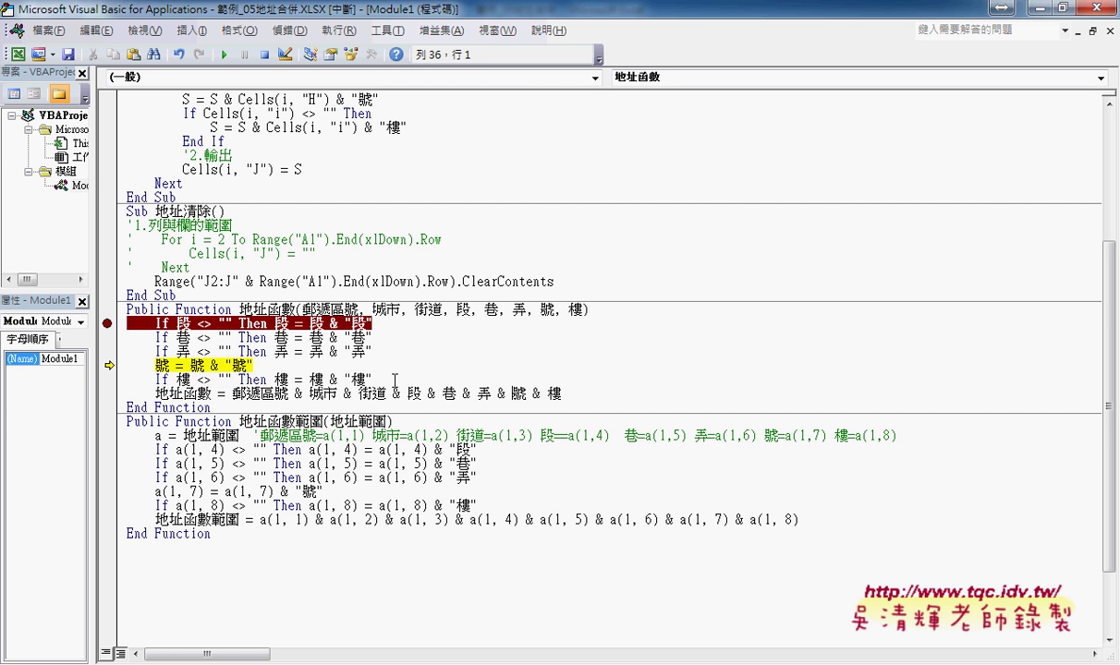
{"action": "key", "text": "F8"}
{"action": "key", "text": "F8"}
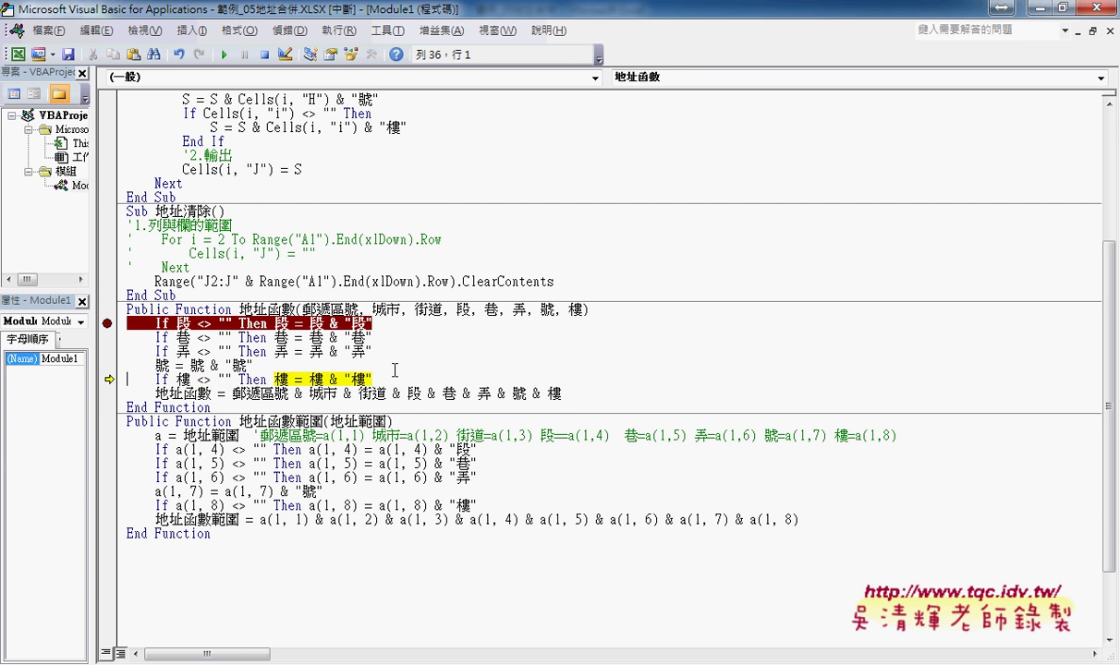
{"action": "key", "text": "F8"}
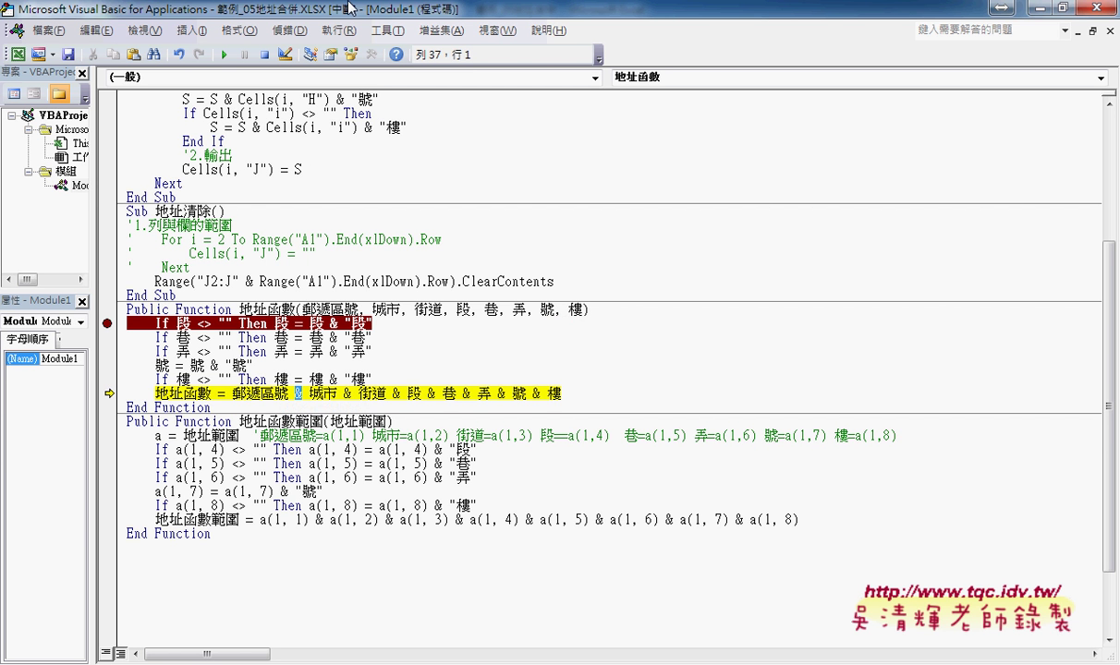
{"action": "key", "text": "F8"}
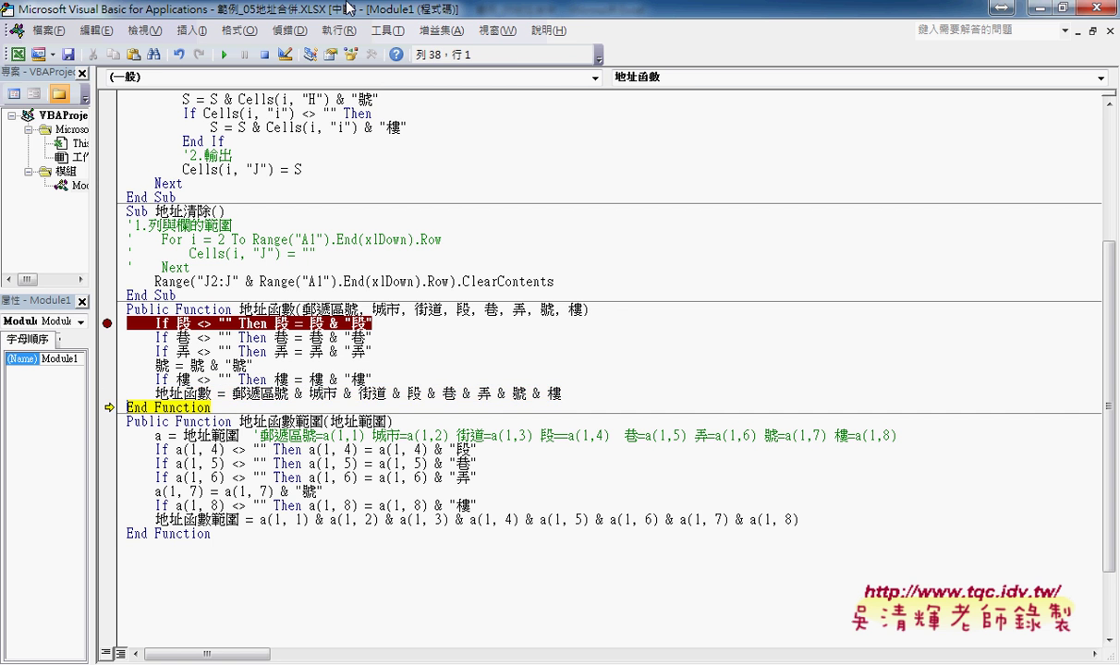
{"action": "key", "text": "F8"}
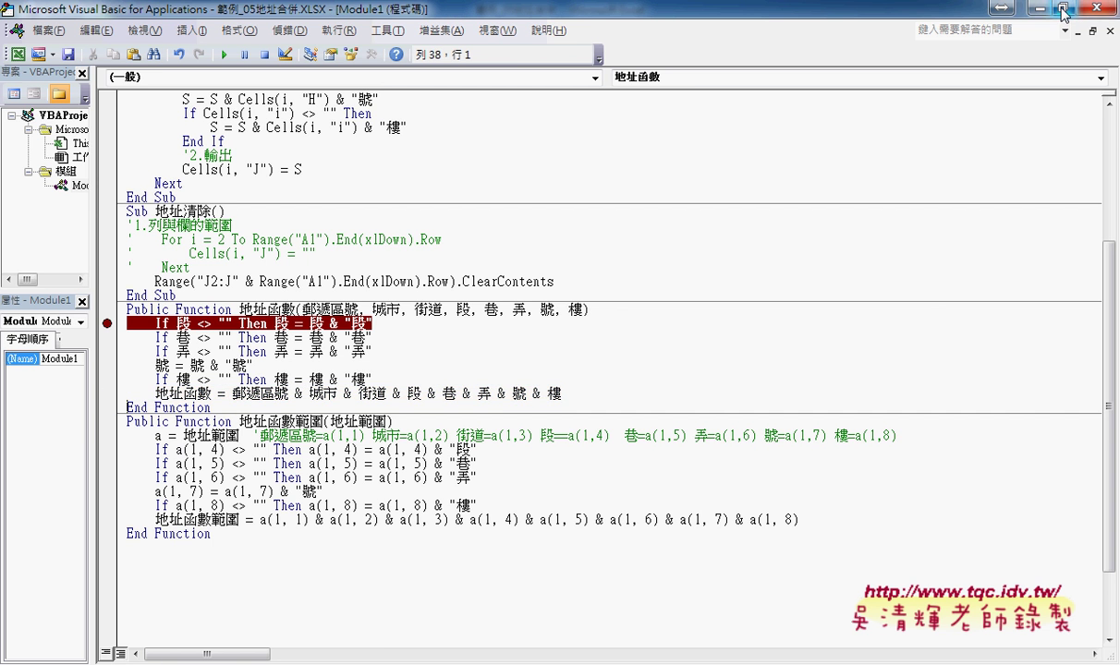
Step: Resume the paused run so the code leaves break mode
{"action": "left_click", "coordinate": [1042, 8]}
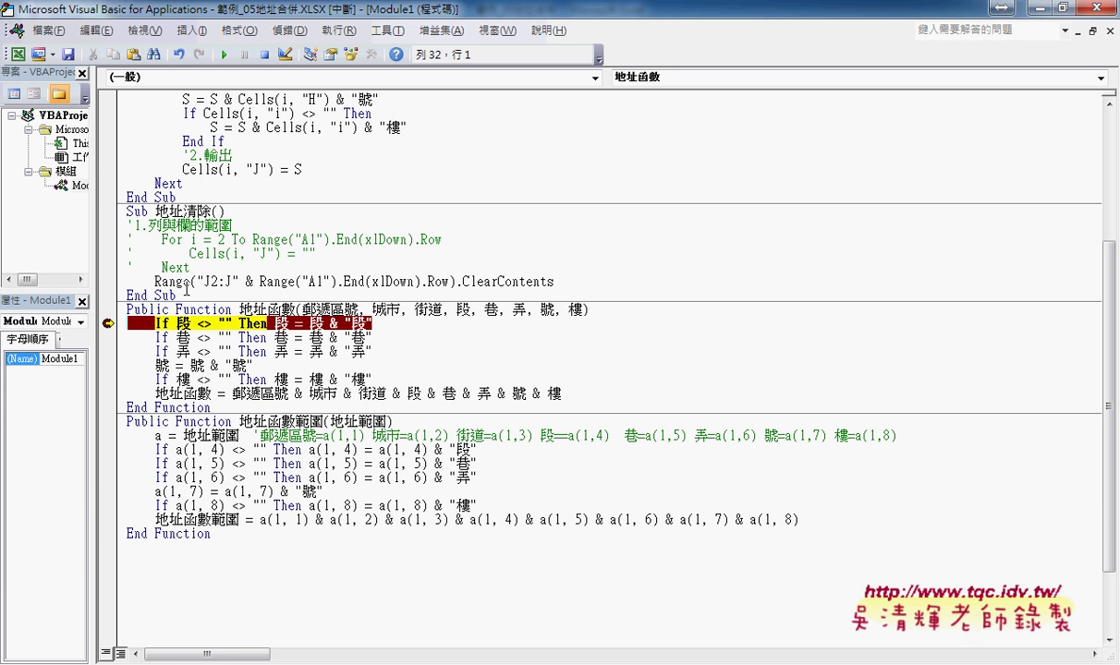
{"action": "left_click", "coordinate": [108, 323]}
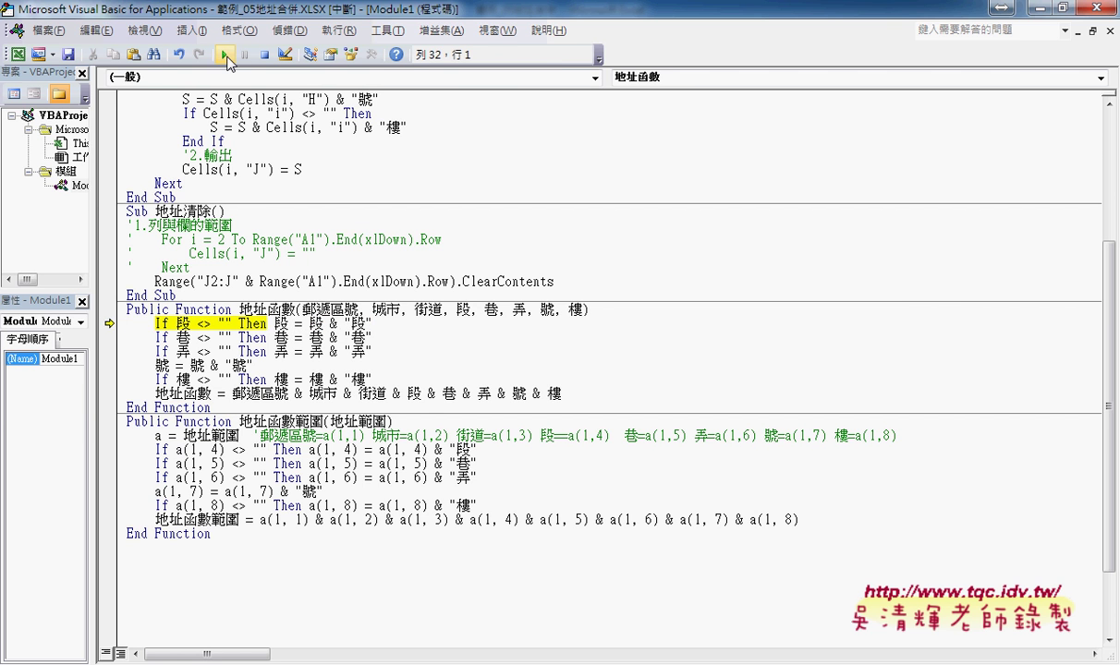
{"action": "left_click", "coordinate": [224, 54]}
Step: Return to the worksheet and pen-draw dividers between row 2's address fields
{"action": "left_click", "coordinate": [1042, 8]}
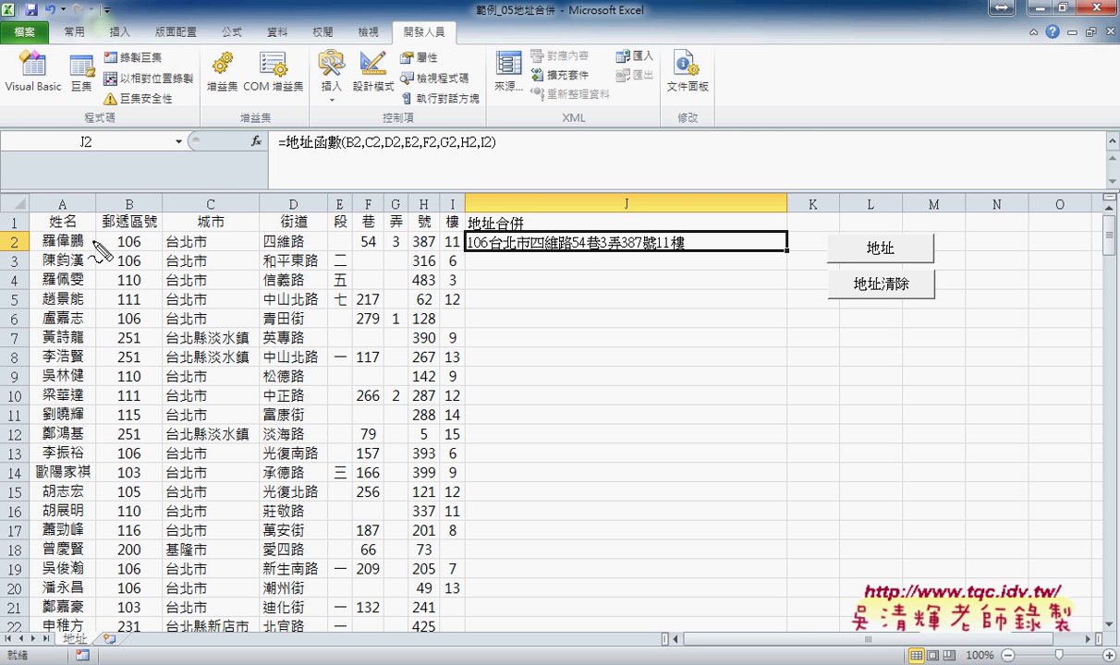
{"action": "mouse_move", "coordinate": [93, 230]}
{"action": "left_mouse_down"}
{"action": "mouse_move", "coordinate": [98, 263]}
{"action": "mouse_move", "coordinate": [324, 225]}
{"action": "mouse_move", "coordinate": [465, 260]}
{"action": "left_mouse_up"}
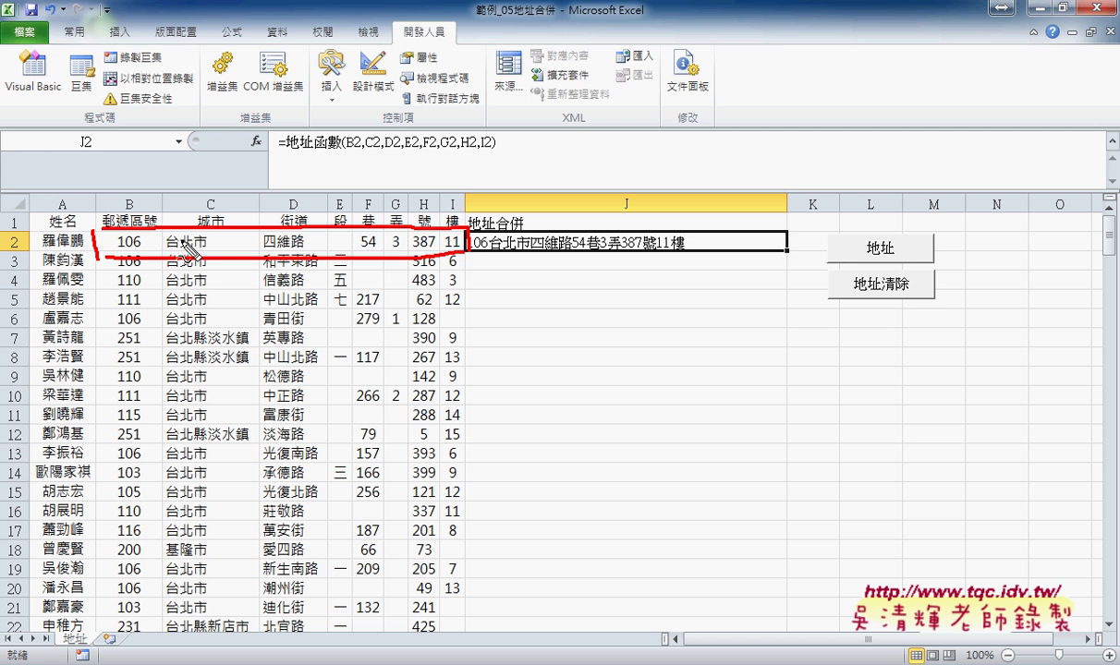
{"action": "left_click_drag", "start_coordinate": [164, 228], "coordinate": [157, 255]}
{"action": "left_click_drag", "start_coordinate": [242, 229], "coordinate": [249, 256]}
{"action": "mouse_move", "coordinate": [312, 230]}
{"action": "left_mouse_down"}
{"action": "mouse_move", "coordinate": [319, 255]}
{"action": "mouse_move", "coordinate": [441, 255]}
{"action": "left_mouse_up"}
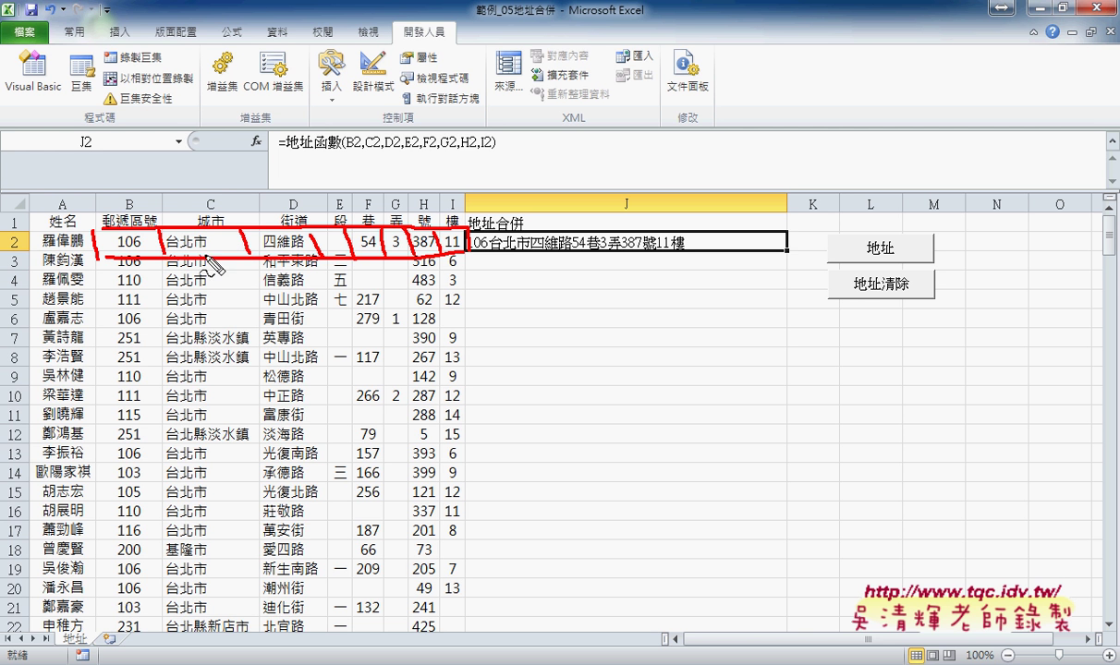
Step: Number the address headers 1, 2 through 8 and begin a note below the data
{"action": "mouse_move", "coordinate": [109, 314]}
{"action": "left_mouse_down"}
{"action": "mouse_move", "coordinate": [97, 335]}
{"action": "mouse_move", "coordinate": [113, 325]}
{"action": "mouse_move", "coordinate": [133, 340]}
{"action": "left_mouse_up"}
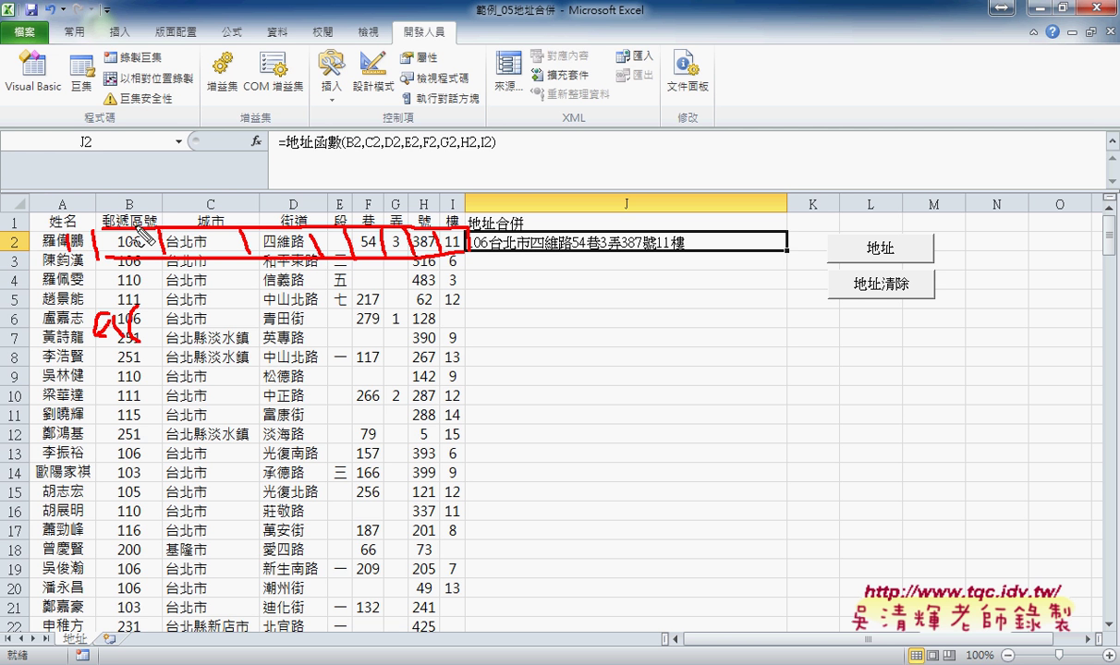
{"action": "left_click_drag", "start_coordinate": [128, 196], "coordinate": [127, 224]}
{"action": "left_click_drag", "start_coordinate": [190, 199], "coordinate": [215, 218]}
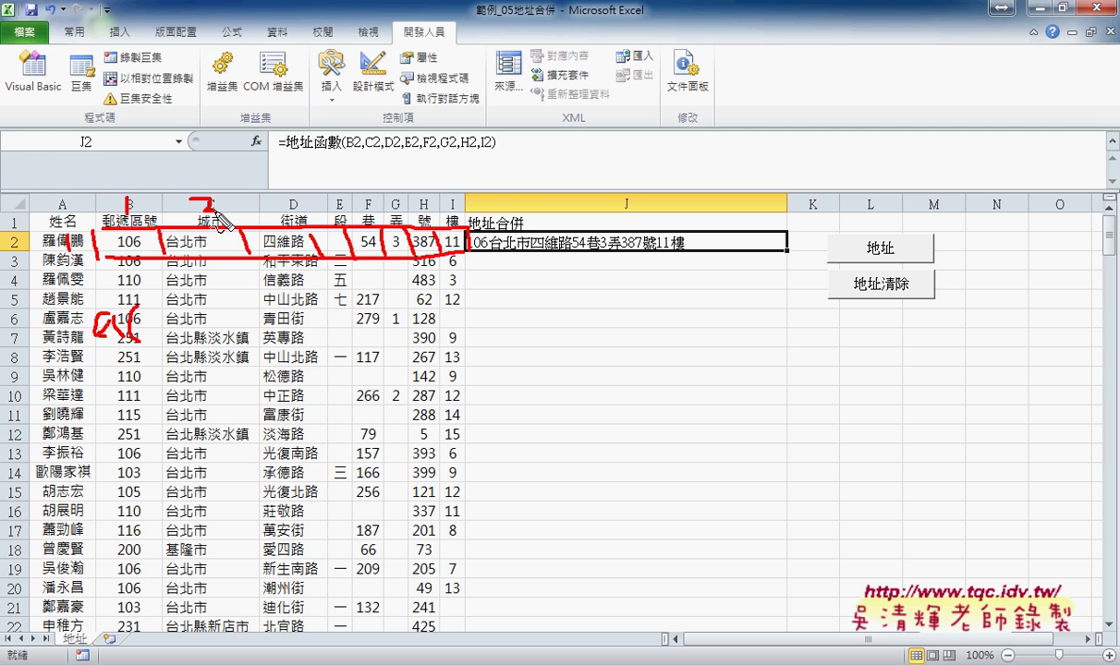
{"action": "left_click_drag", "start_coordinate": [455, 185], "coordinate": [445, 189]}
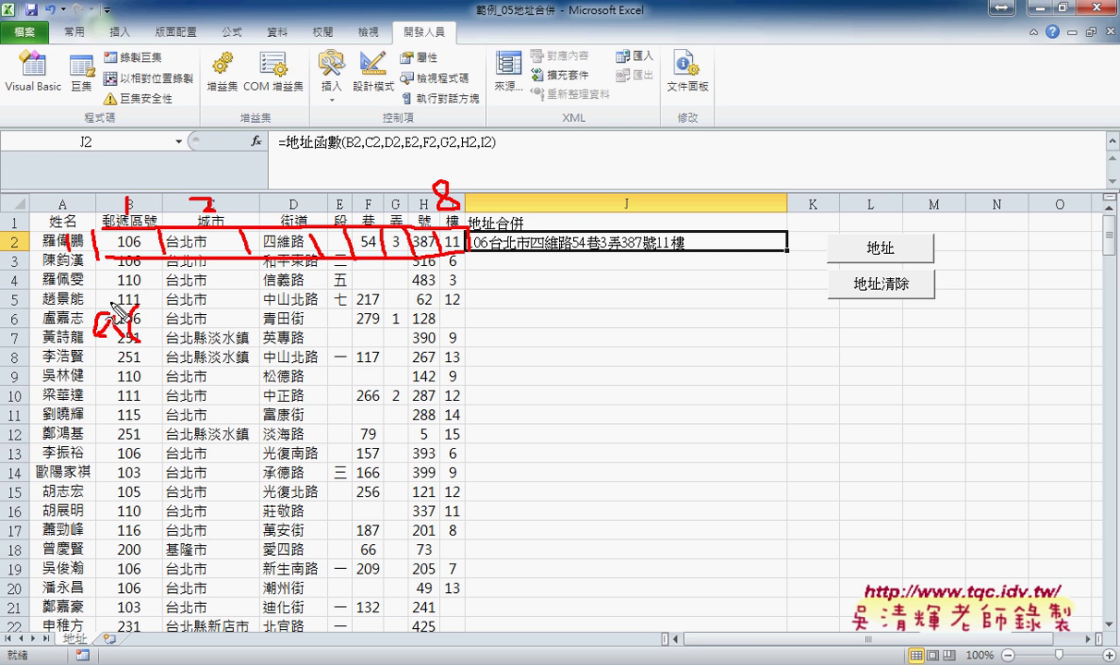
{"action": "mouse_move", "coordinate": [136, 308]}
{"action": "left_mouse_down"}
{"action": "mouse_move", "coordinate": [133, 337]}
{"action": "mouse_move", "coordinate": [143, 337]}
{"action": "left_mouse_up"}
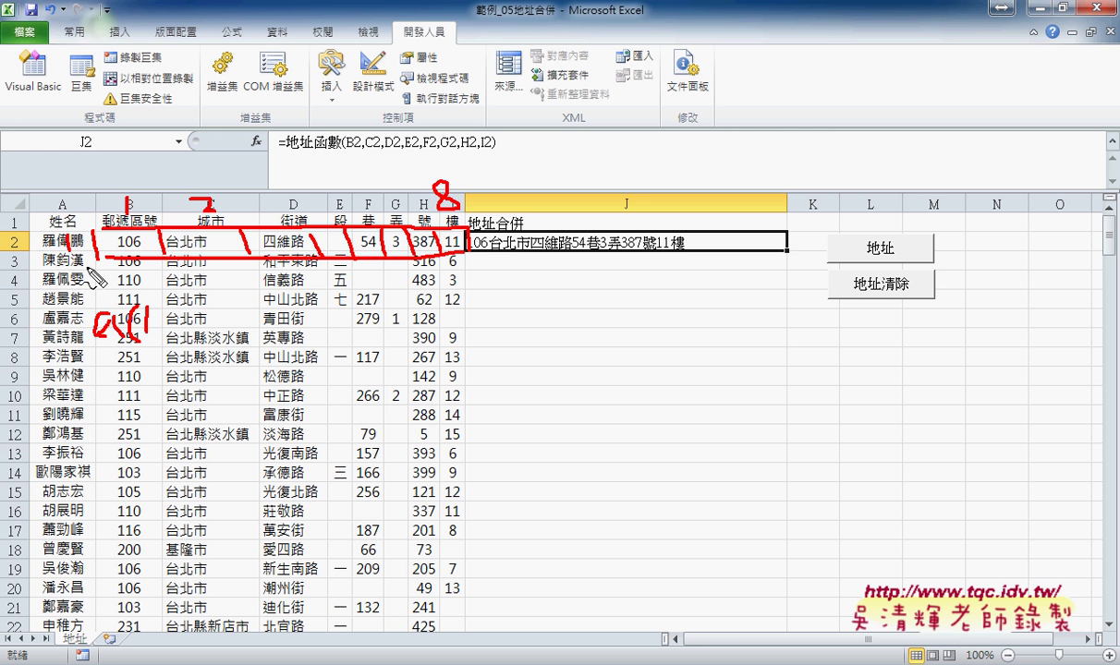
{"action": "mouse_move", "coordinate": [163, 309]}
{"action": "left_mouse_down"}
{"action": "mouse_move", "coordinate": [156, 336]}
{"action": "mouse_move", "coordinate": [163, 323]}
{"action": "mouse_move", "coordinate": [176, 333]}
{"action": "left_mouse_up"}
Step: Pen-write a(1,1), a(1,2) and a(1,8) below the address fields, then erase the ink with Esc
{"action": "left_click_drag", "start_coordinate": [192, 292], "coordinate": [197, 338]}
{"action": "left_click_drag", "start_coordinate": [93, 352], "coordinate": [226, 359]}
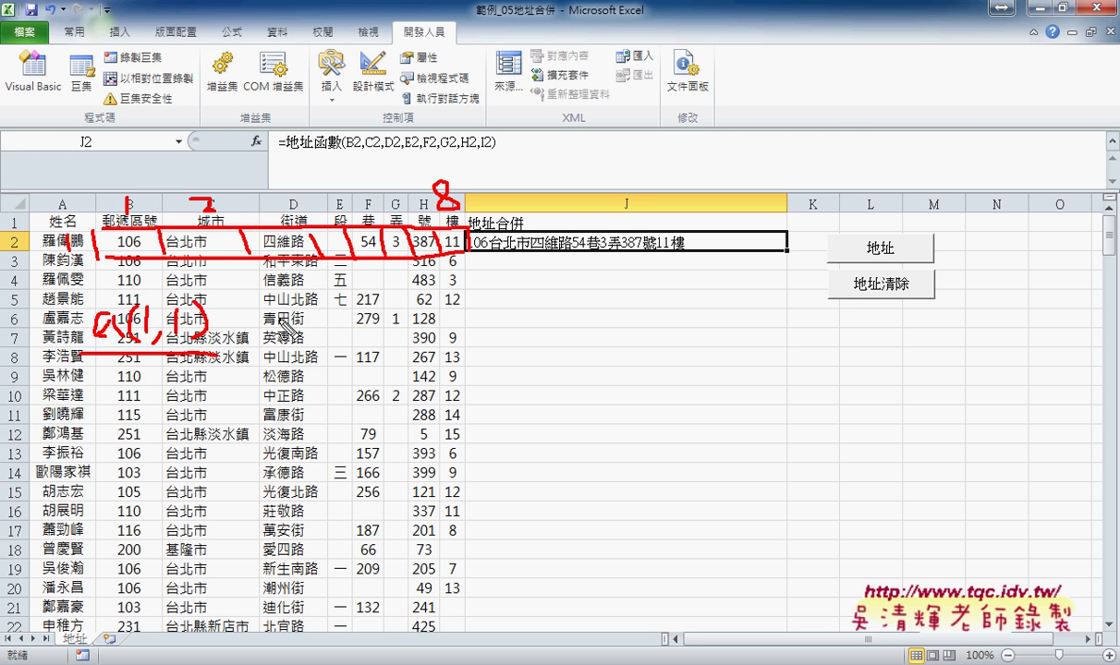
{"action": "mouse_move", "coordinate": [277, 315]}
{"action": "left_mouse_down"}
{"action": "mouse_move", "coordinate": [278, 329]}
{"action": "mouse_move", "coordinate": [311, 326]}
{"action": "mouse_move", "coordinate": [317, 347]}
{"action": "left_mouse_up"}
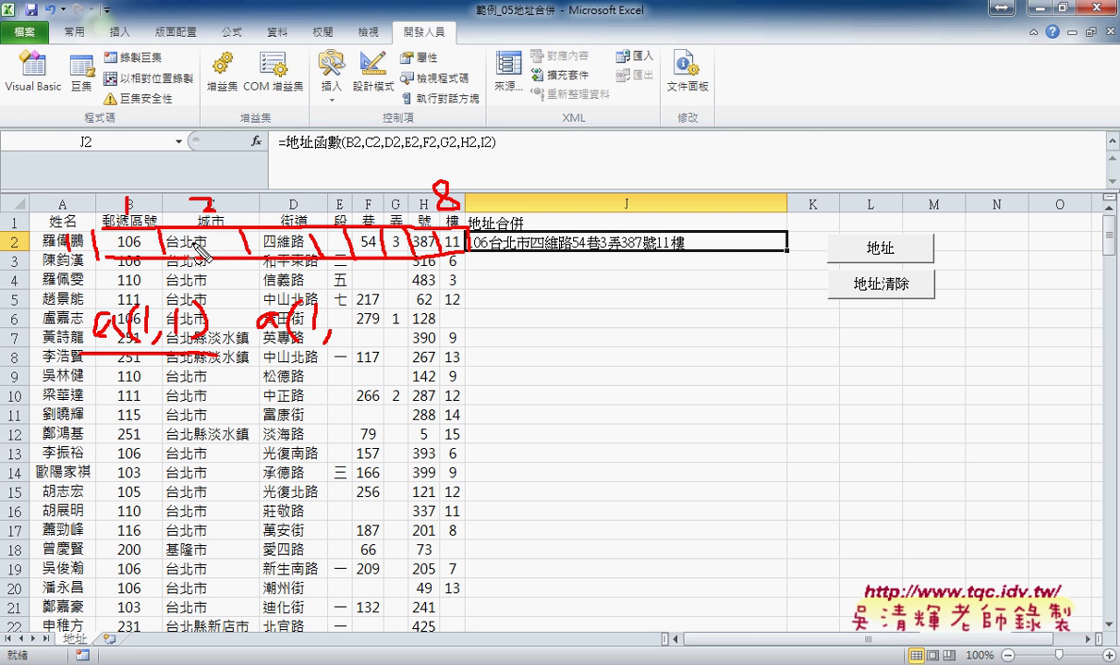
{"action": "left_click_drag", "start_coordinate": [366, 308], "coordinate": [393, 335]}
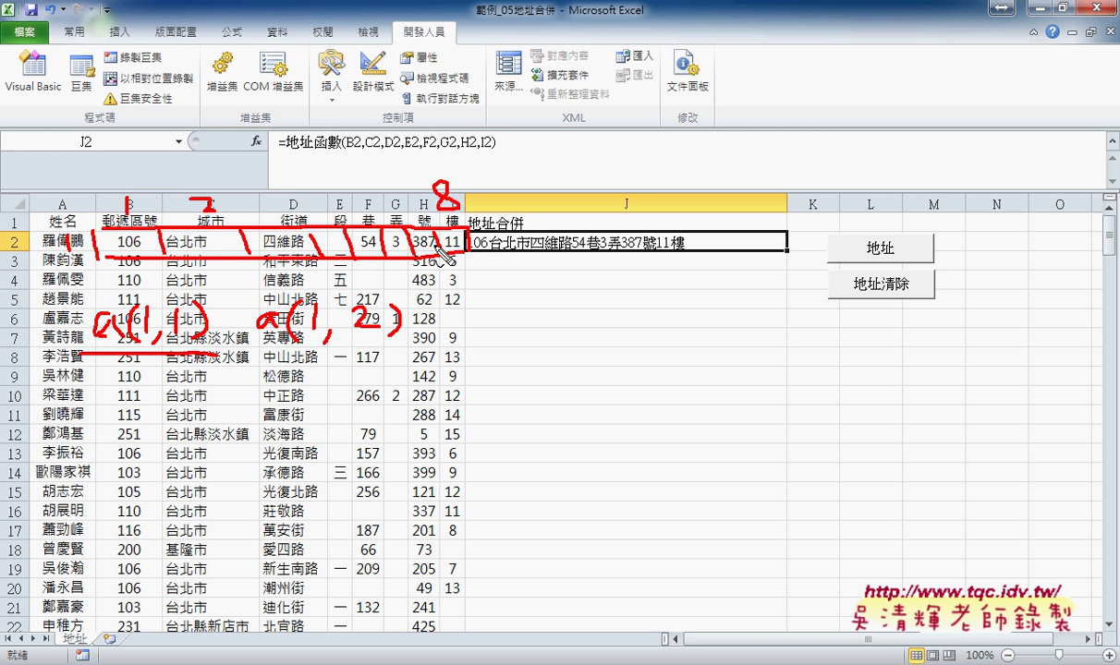
{"action": "left_click_drag", "start_coordinate": [511, 301], "coordinate": [514, 321]}
{"action": "left_click_drag", "start_coordinate": [554, 285], "coordinate": [540, 345]}
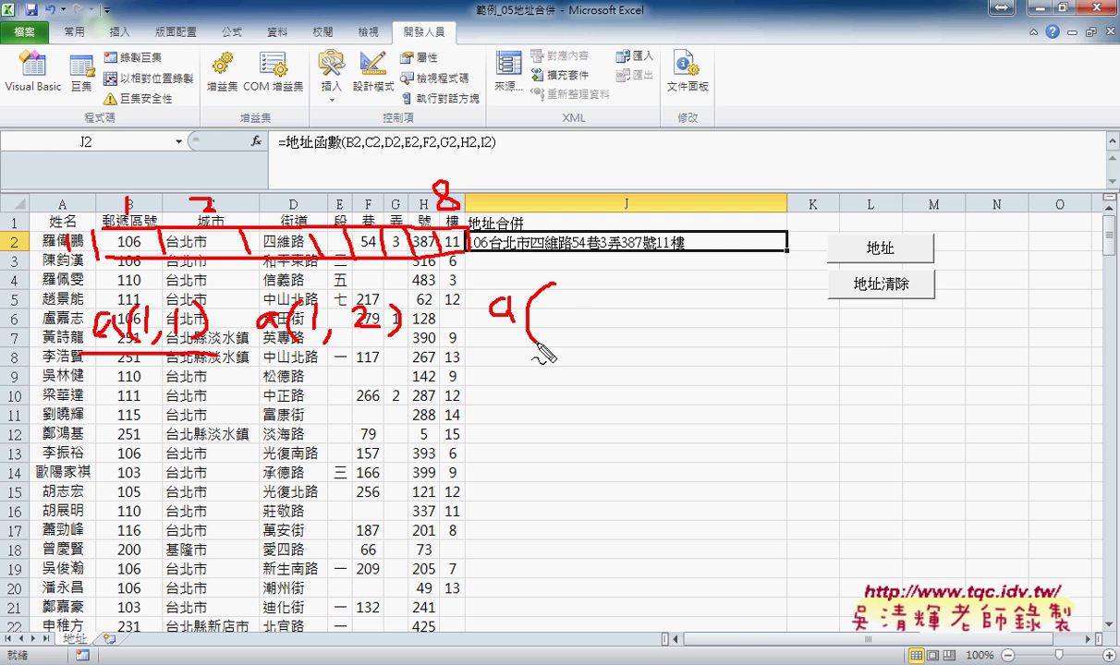
{"action": "left_click_drag", "start_coordinate": [554, 286], "coordinate": [557, 328]}
{"action": "left_click_drag", "start_coordinate": [580, 310], "coordinate": [575, 329]}
{"action": "left_click_drag", "start_coordinate": [616, 288], "coordinate": [637, 317]}
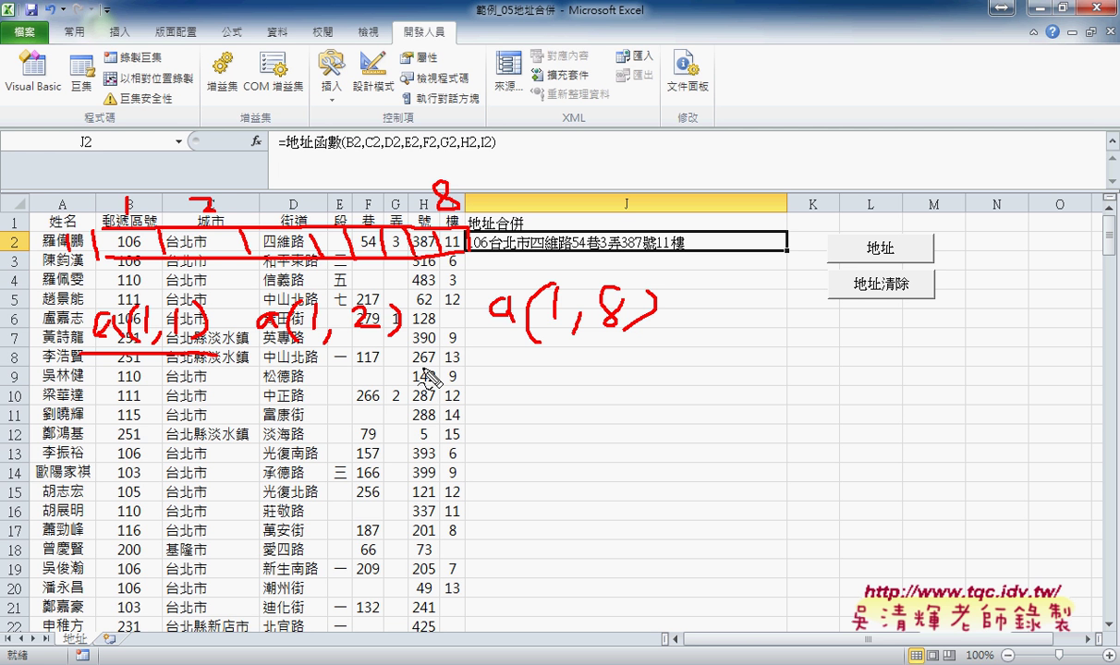
{"action": "key", "text": "Escape"}
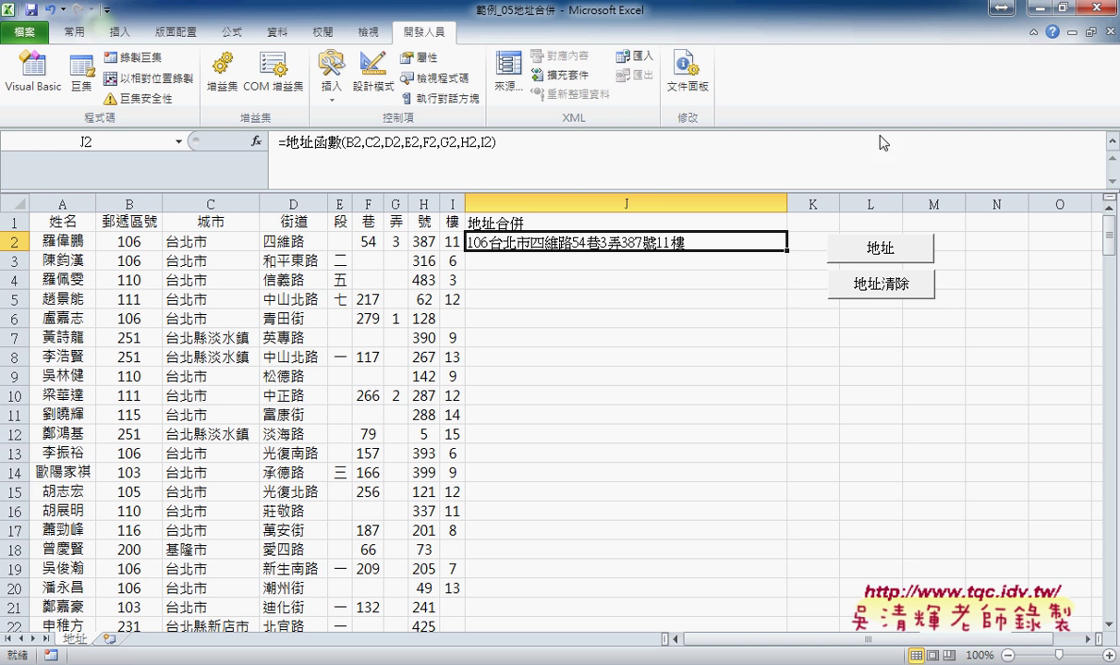
Step: Switch to the VBA editor and review 地址函數 and the 地址函數範圍 header
{"action": "left_click", "coordinate": [1041, 8]}
{"action": "mouse_move", "coordinate": [301, 656]}
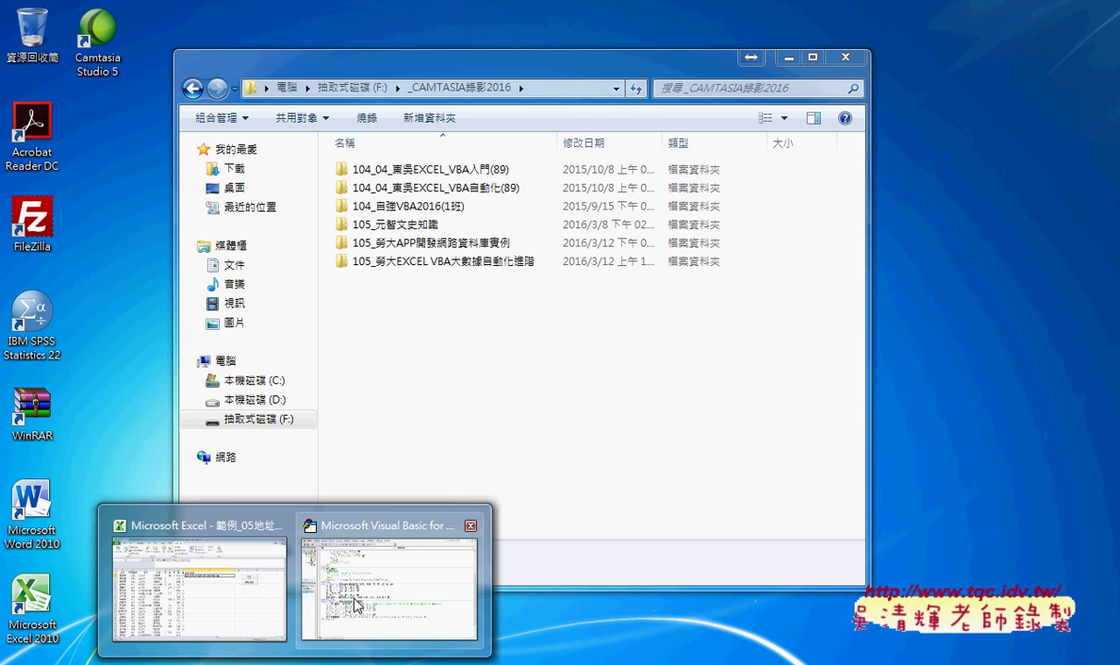
{"action": "left_click", "coordinate": [355, 606]}
{"action": "mouse_move", "coordinate": [116, 309]}
{"action": "left_mouse_down"}
{"action": "mouse_move", "coordinate": [141, 370]}
{"action": "mouse_move", "coordinate": [136, 393]}
{"action": "left_mouse_up"}
{"action": "left_click", "coordinate": [236, 544]}
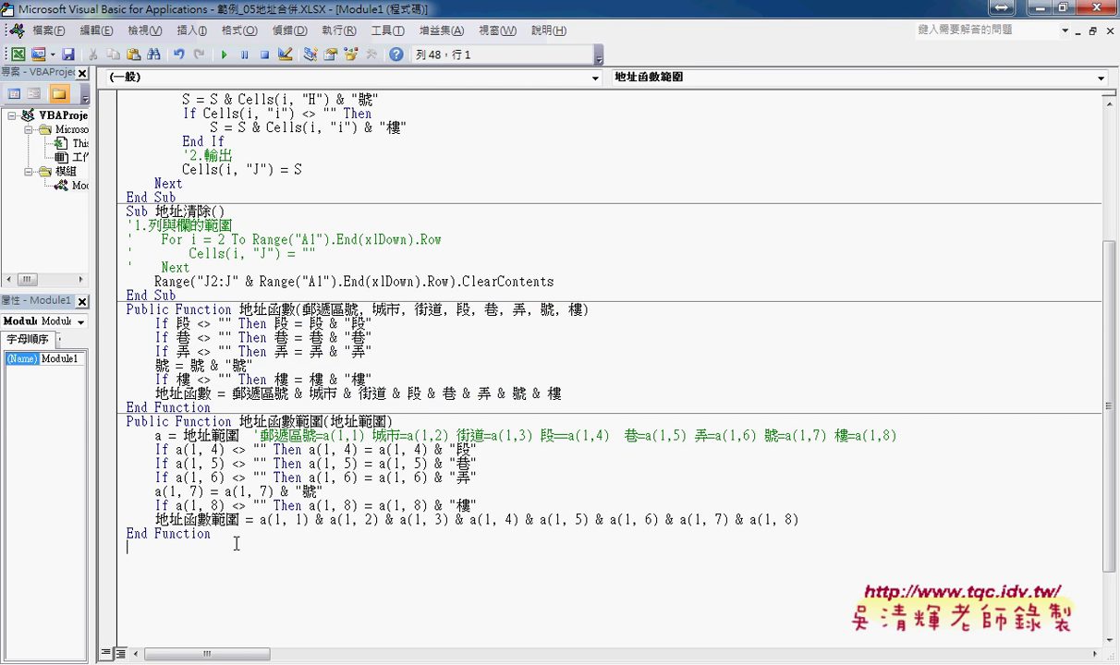
{"action": "left_click_drag", "start_coordinate": [237, 544], "coordinate": [106, 397]}
{"action": "left_click", "coordinate": [274, 450]}
{"action": "left_click_drag", "start_coordinate": [238, 421], "coordinate": [322, 421]}
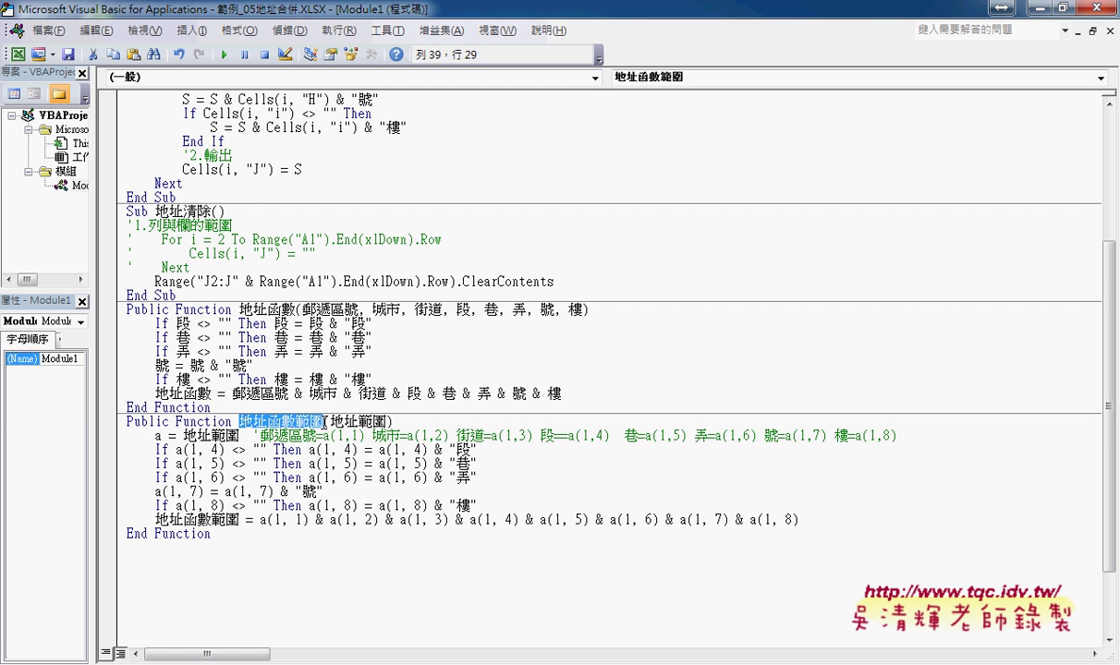
{"action": "left_click", "coordinate": [294, 421]}
{"action": "left_click_drag", "start_coordinate": [322, 422], "coordinate": [238, 421]}
Step: Add blank lines under the 地址函數範圍 header and paste 地址函數's body there
{"action": "left_click", "coordinate": [429, 423]}
{"action": "key", "text": "Return"}
{"action": "key", "text": "Return"}
{"action": "key", "text": "Return"}
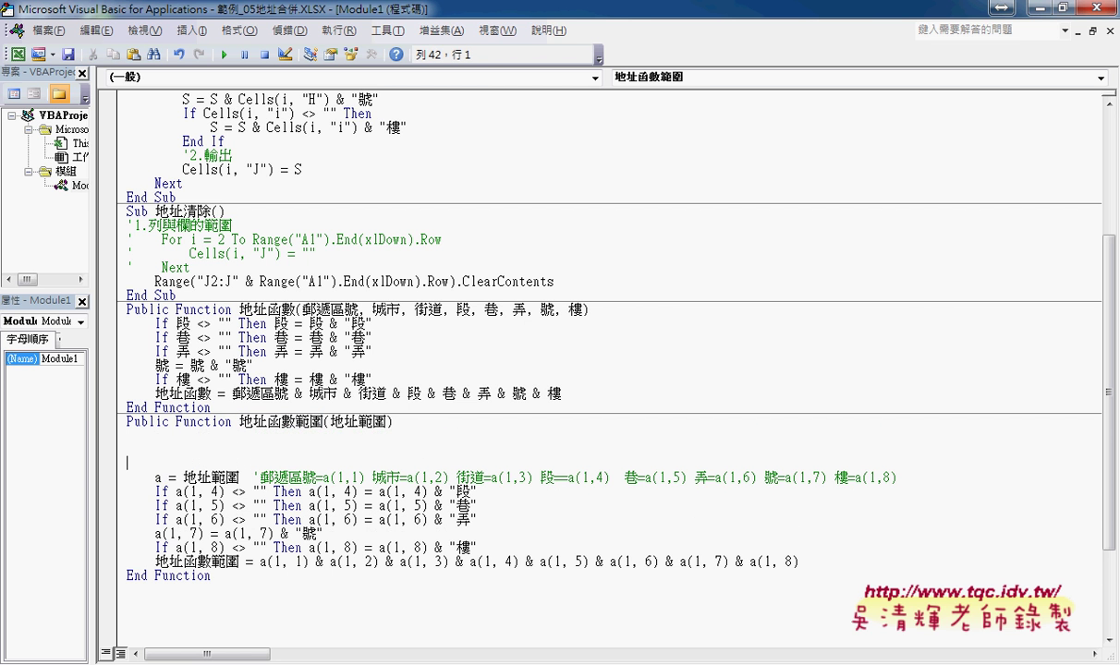
{"action": "key", "text": "Up"}
{"action": "key", "text": "Up"}
{"action": "left_click", "coordinate": [279, 421]}
{"action": "left_click_drag", "start_coordinate": [330, 422], "coordinate": [389, 422]}
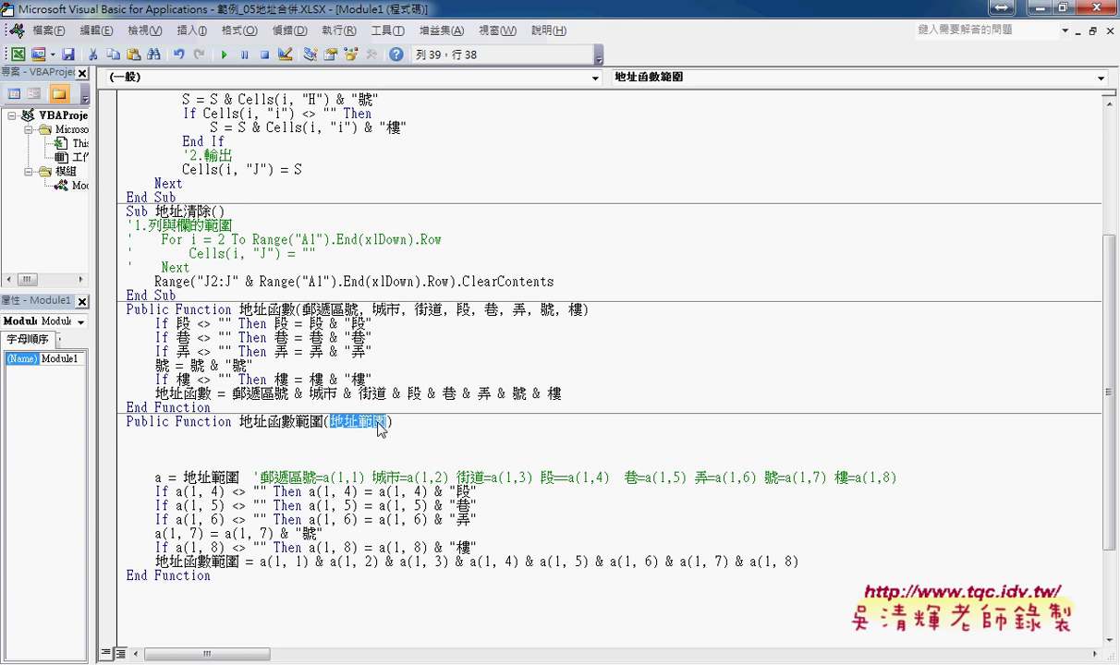
{"action": "left_click_drag", "start_coordinate": [566, 393], "coordinate": [112, 328]}
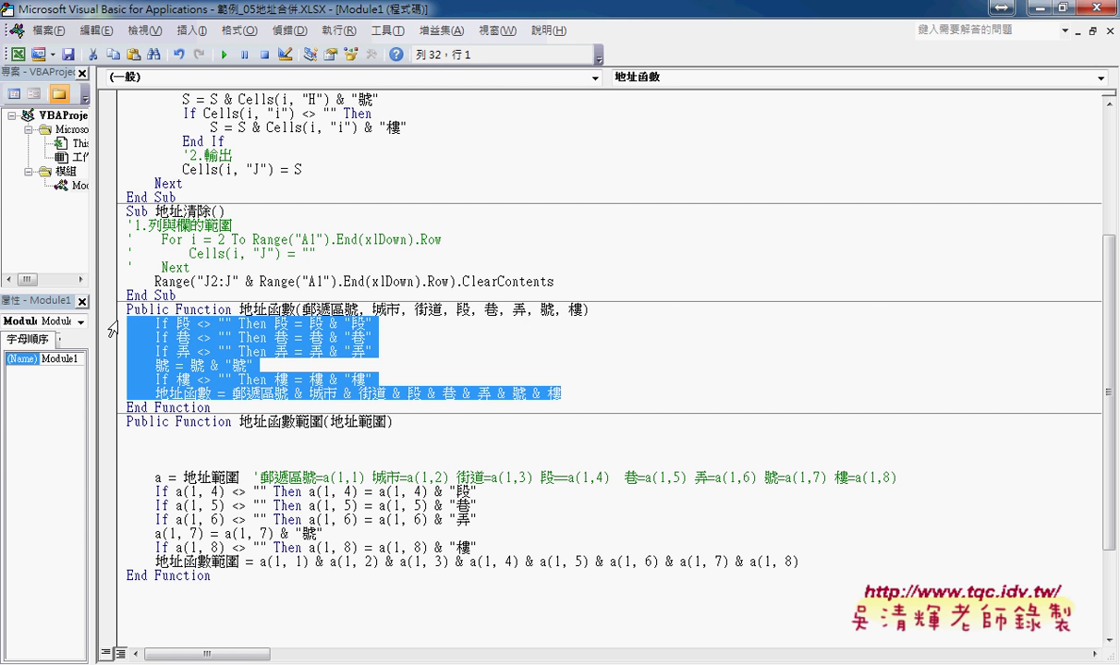
{"action": "left_click", "coordinate": [149, 435]}
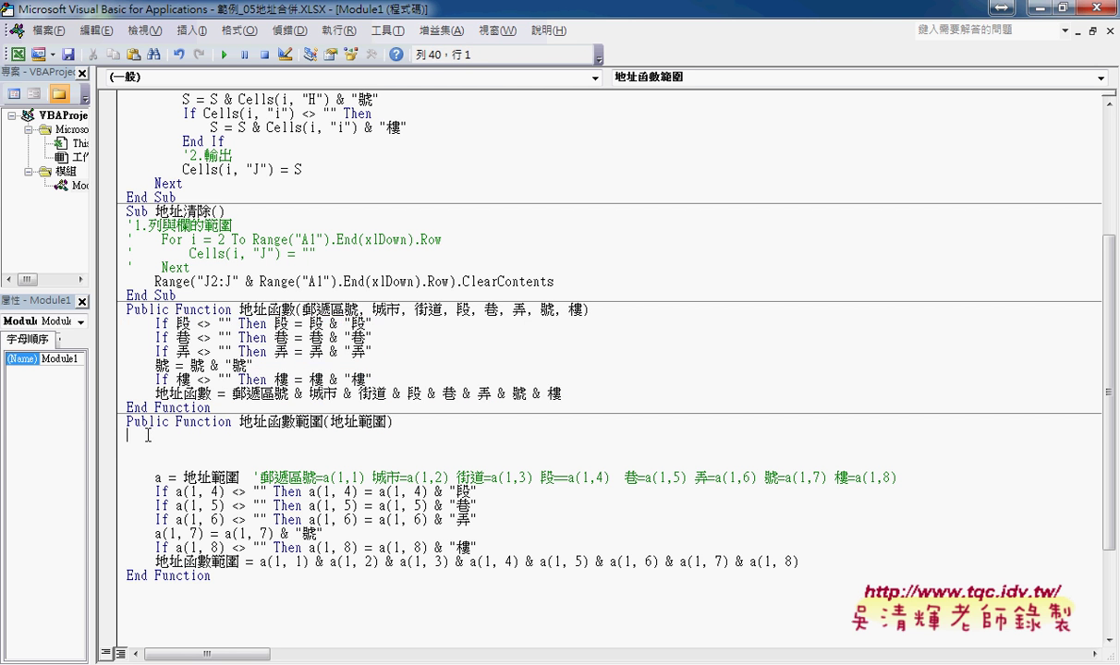
{"action": "type", "text": "If 段 <> \"\" Then 段 = 段 & \"段\"     If 巷 <> \"\" Then 巷 = 巷 & \"巷\"     If 弄 <> \"\" Then 弄 = 弄 & \"弄\"     號 = 號 & \"號\"     If 樓 <> \"\" Then 樓 = 樓 & \"樓\"     地址函數 = 郵遞區號 & 城市 & 街道 & 段 & 巷 & 弄 & 號 & 樓"}
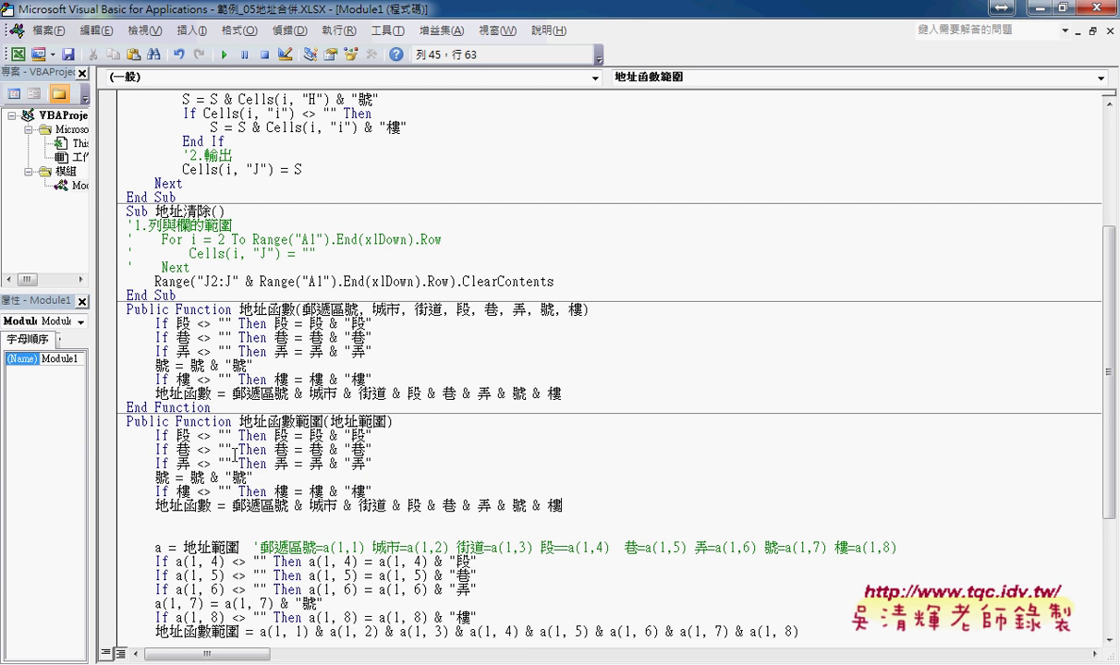
Step: Annotate how parameter 地址範圍 loads into array a, mapping fields to a(1,1) through a(1,8)
{"action": "scroll", "coordinate": [423, 434], "scroll_direction": "down", "scroll_amount": 2}
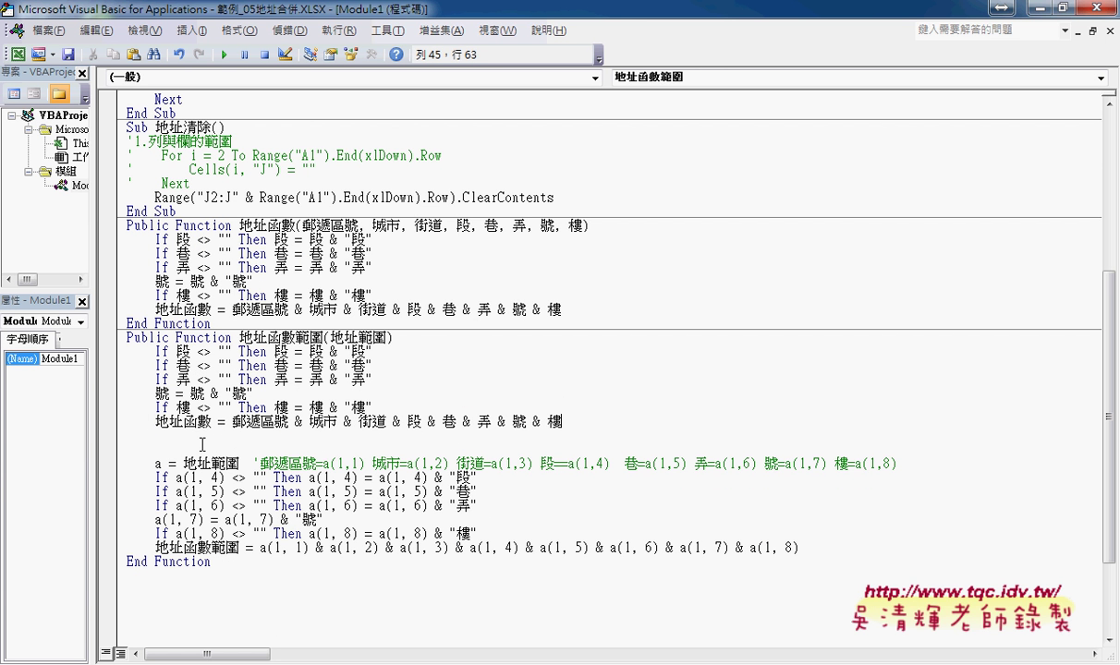
{"action": "double_click", "coordinate": [158, 463]}
{"action": "left_click_drag", "start_coordinate": [183, 463], "coordinate": [240, 463]}
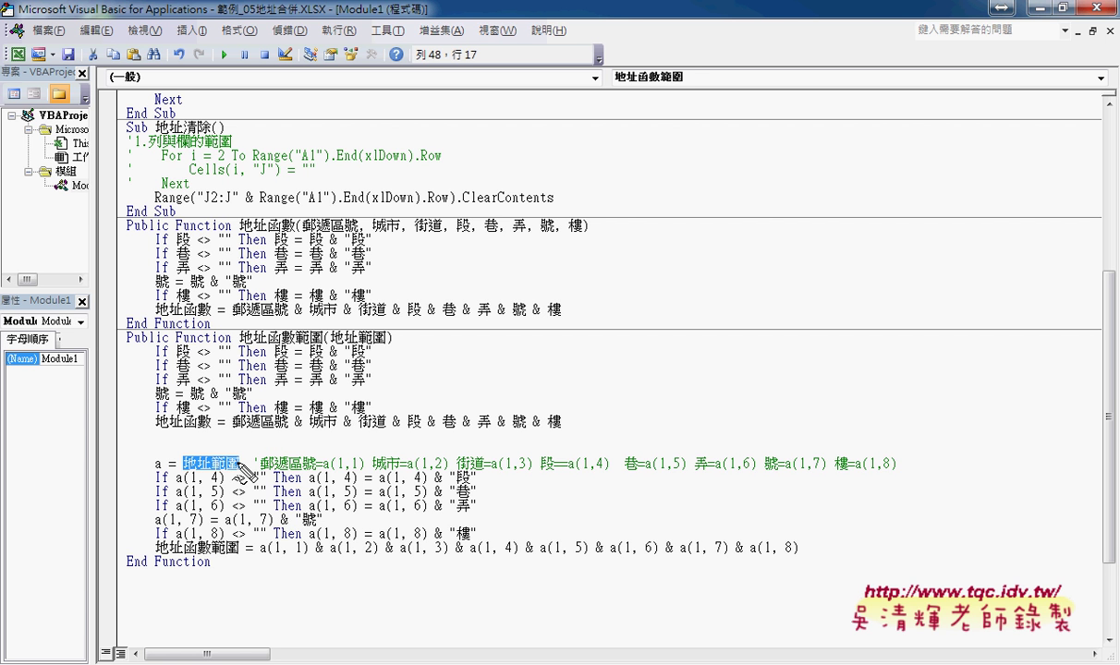
{"action": "mouse_move", "coordinate": [380, 344]}
{"action": "left_mouse_down"}
{"action": "mouse_move", "coordinate": [328, 344]}
{"action": "mouse_move", "coordinate": [214, 462]}
{"action": "left_mouse_up"}
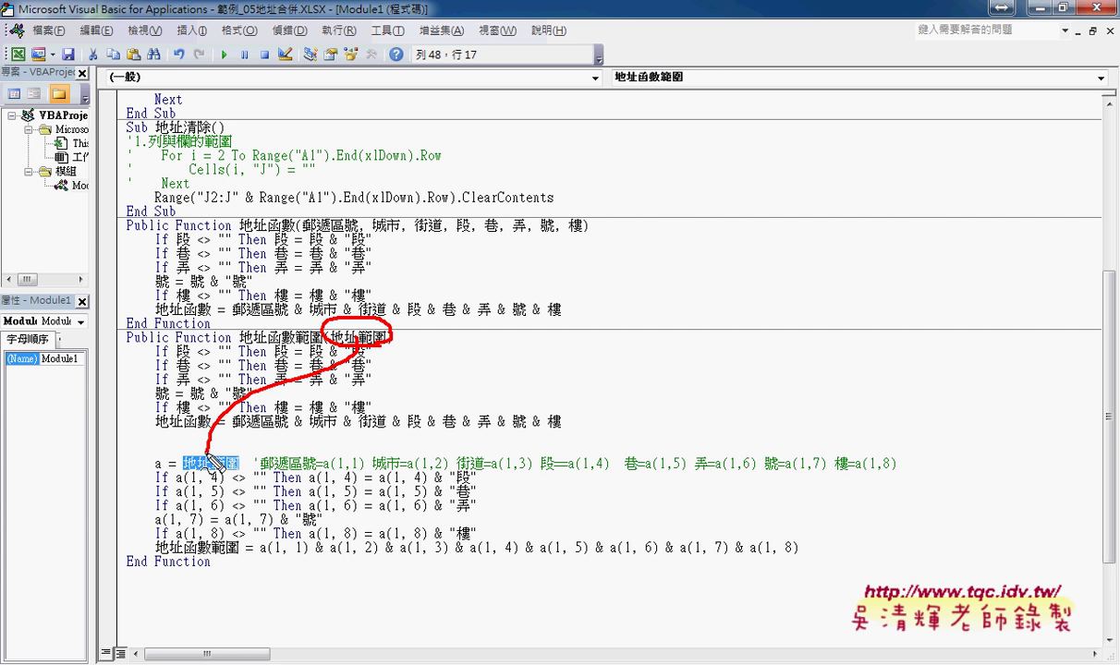
{"action": "mouse_move", "coordinate": [225, 423]}
{"action": "left_mouse_down"}
{"action": "mouse_move", "coordinate": [205, 451]}
{"action": "mouse_move", "coordinate": [157, 465]}
{"action": "mouse_move", "coordinate": [164, 476]}
{"action": "left_mouse_up"}
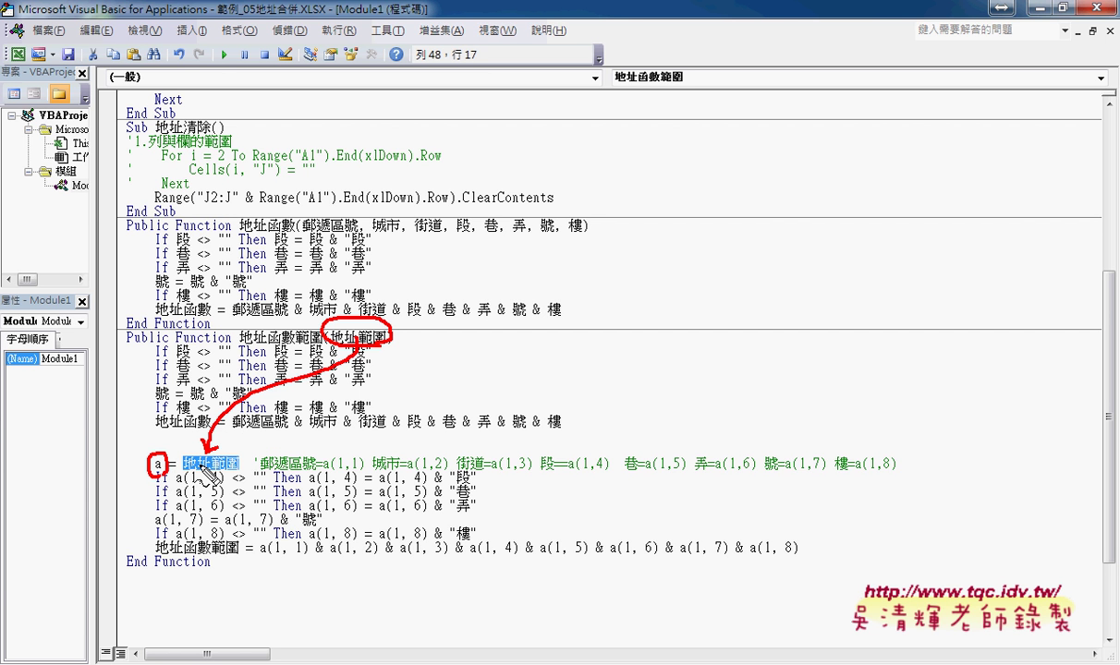
{"action": "left_click_drag", "start_coordinate": [318, 479], "coordinate": [368, 482]}
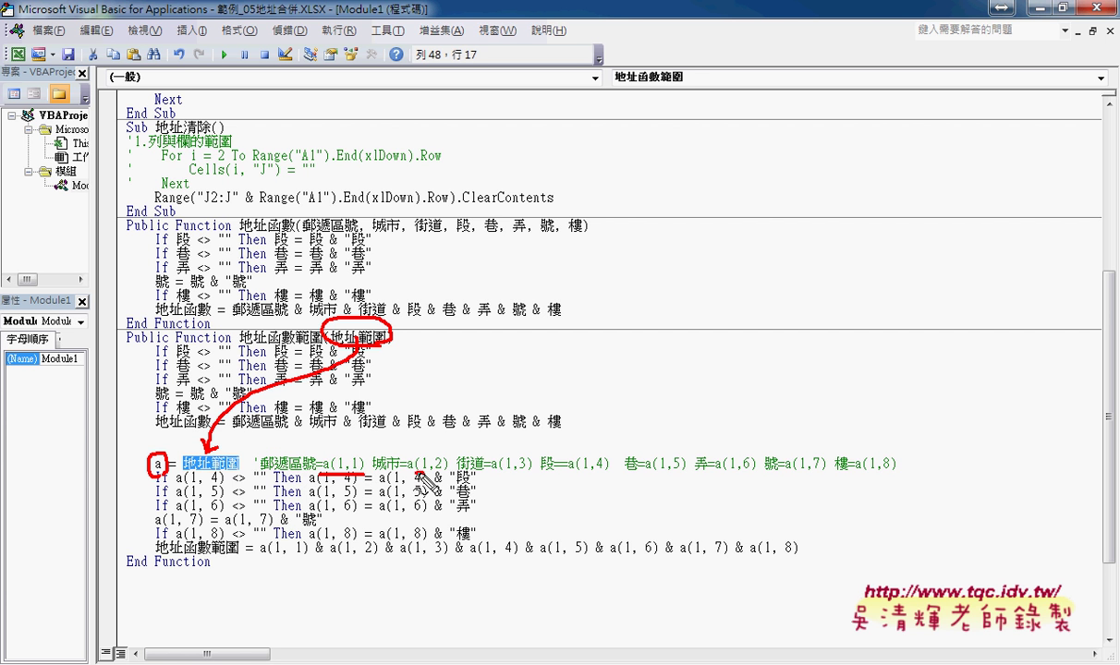
{"action": "left_click_drag", "start_coordinate": [416, 473], "coordinate": [448, 472]}
{"action": "left_click_drag", "start_coordinate": [859, 470], "coordinate": [896, 473]}
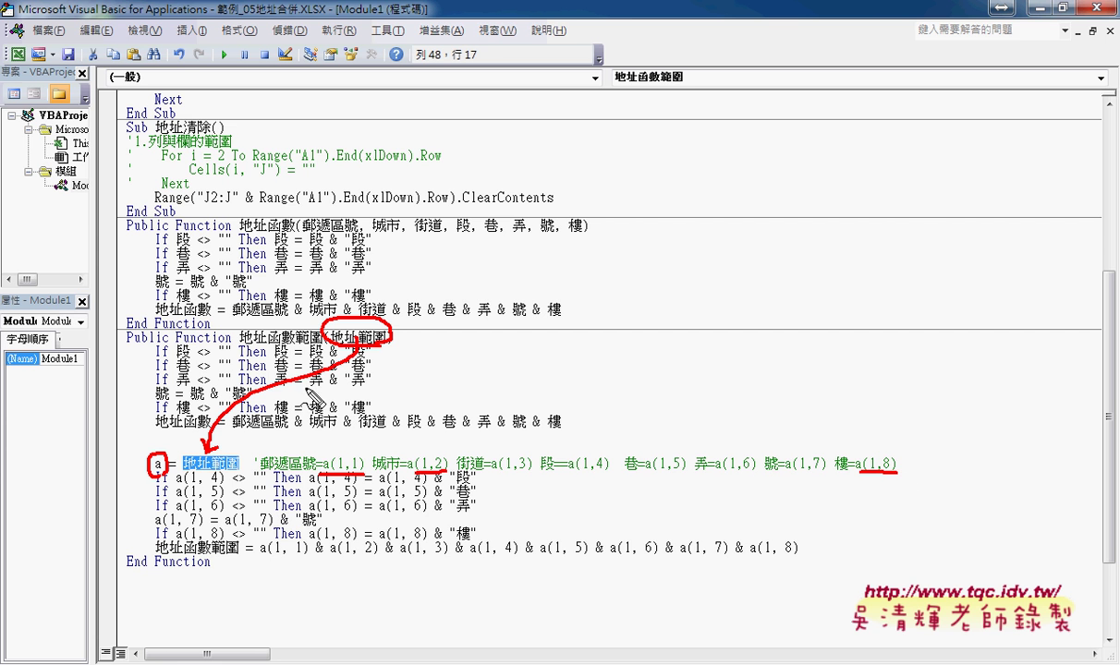
{"action": "left_click_drag", "start_coordinate": [176, 360], "coordinate": [193, 359]}
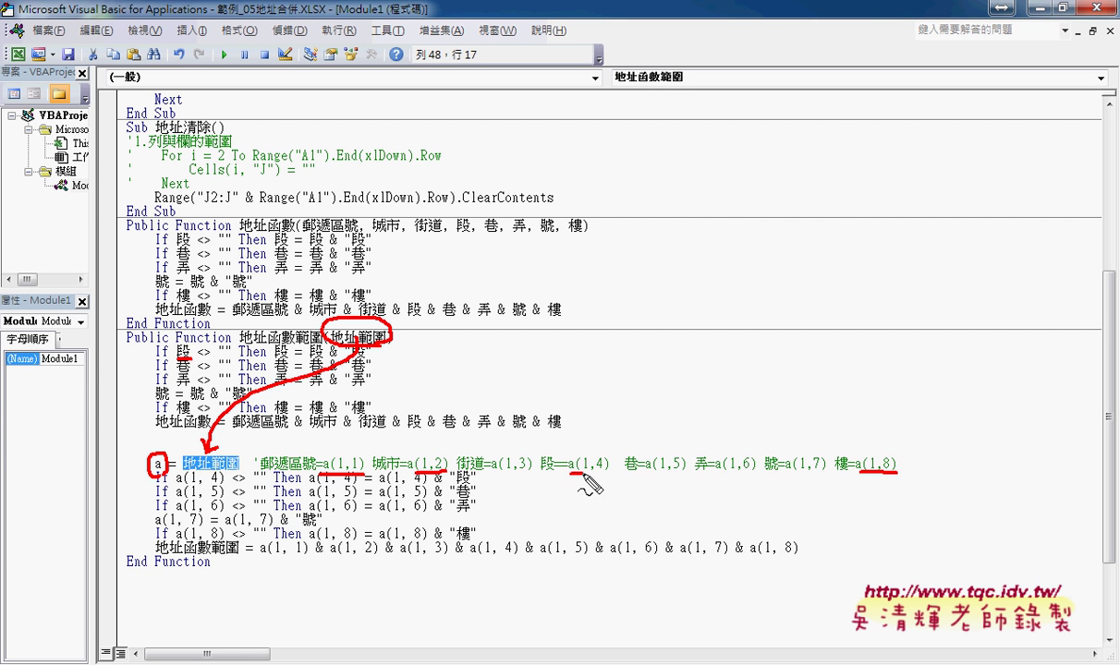
{"action": "left_click_drag", "start_coordinate": [568, 473], "coordinate": [609, 473]}
{"action": "left_click_drag", "start_coordinate": [174, 483], "coordinate": [225, 483]}
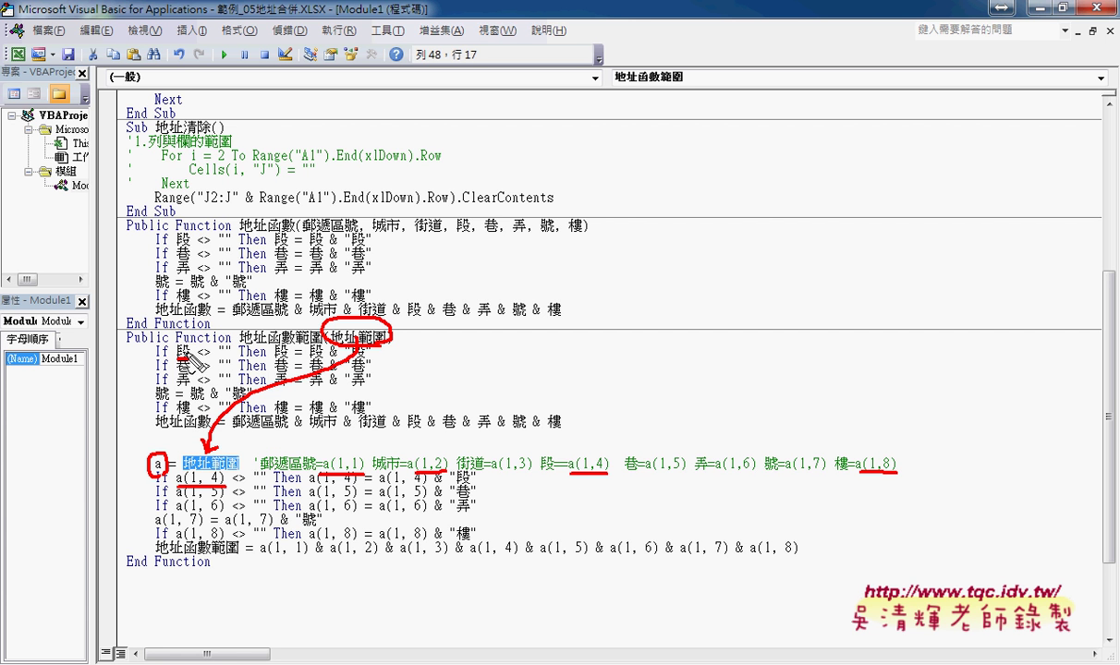
{"action": "left_click_drag", "start_coordinate": [319, 484], "coordinate": [363, 483]}
{"action": "key", "text": "Escape"}
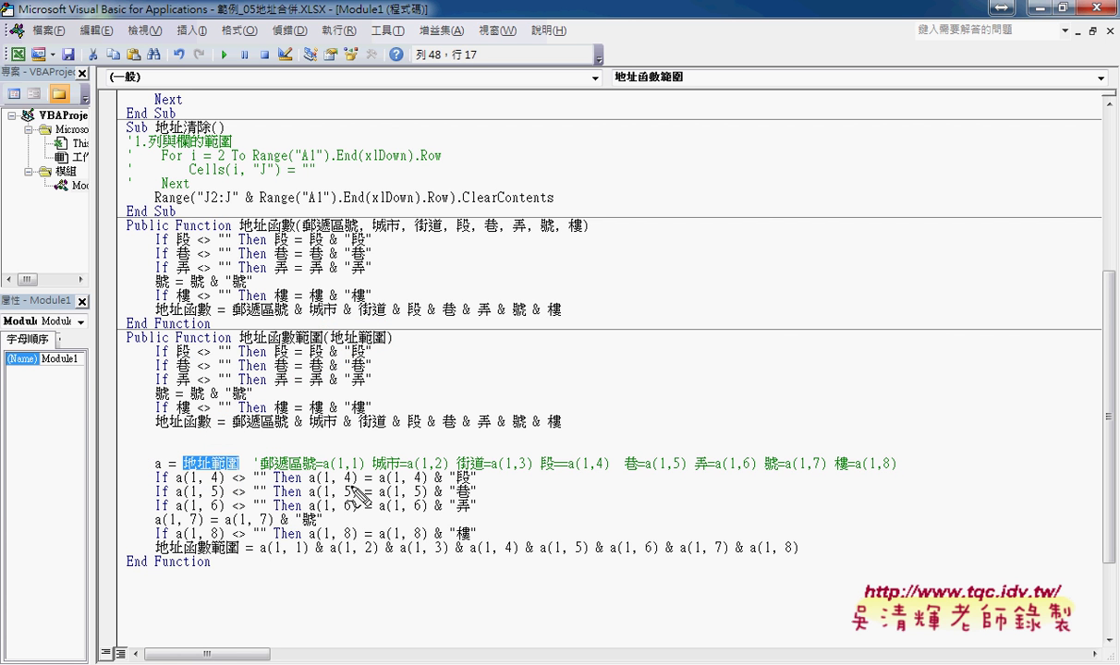
Step: Delete the six leftover 地址函數 lines and add a blank line above a = 地址範圍
{"action": "left_click", "coordinate": [335, 476]}
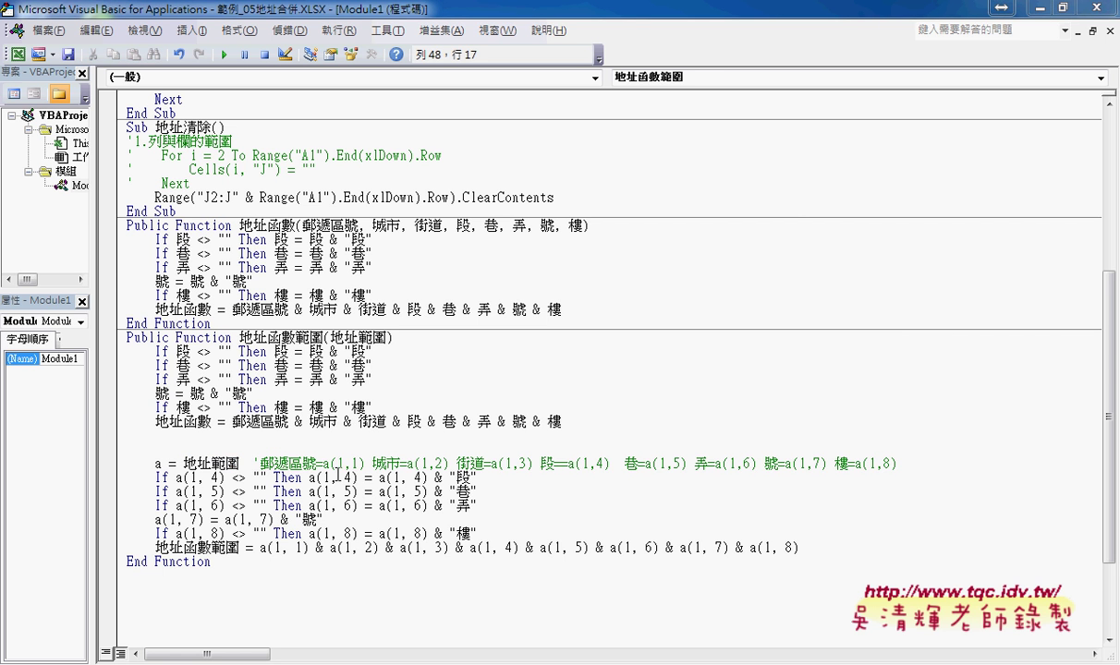
{"action": "left_click_drag", "start_coordinate": [566, 422], "coordinate": [114, 356]}
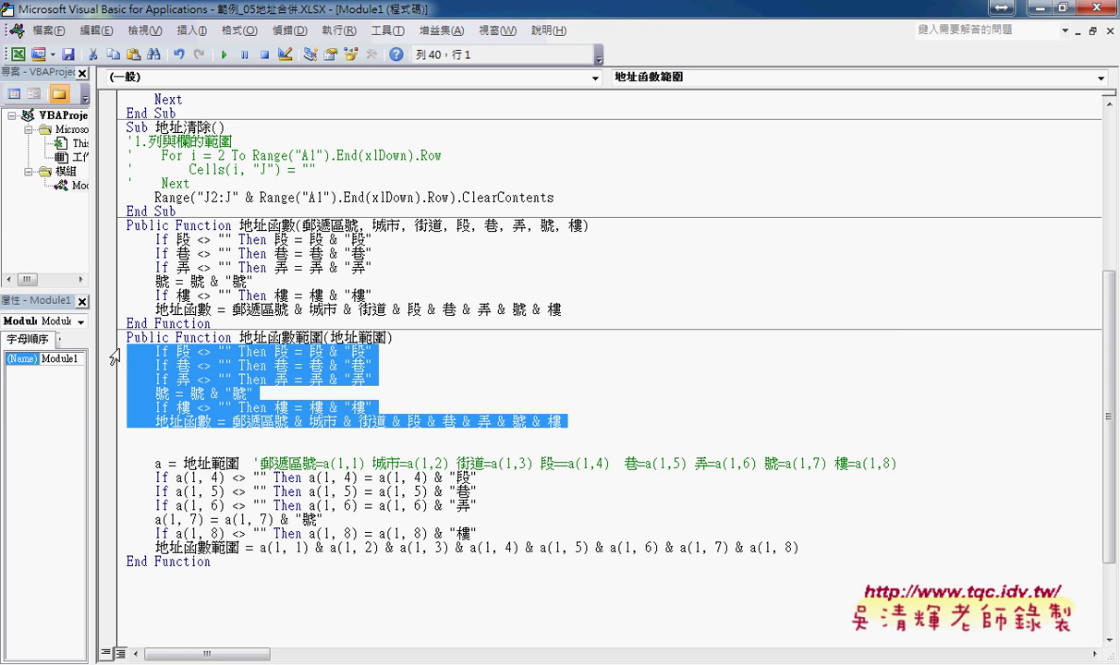
{"action": "key", "text": "Delete"}
{"action": "key", "text": "Delete"}
{"action": "key", "text": "Delete"}
{"action": "key", "text": "Delete"}
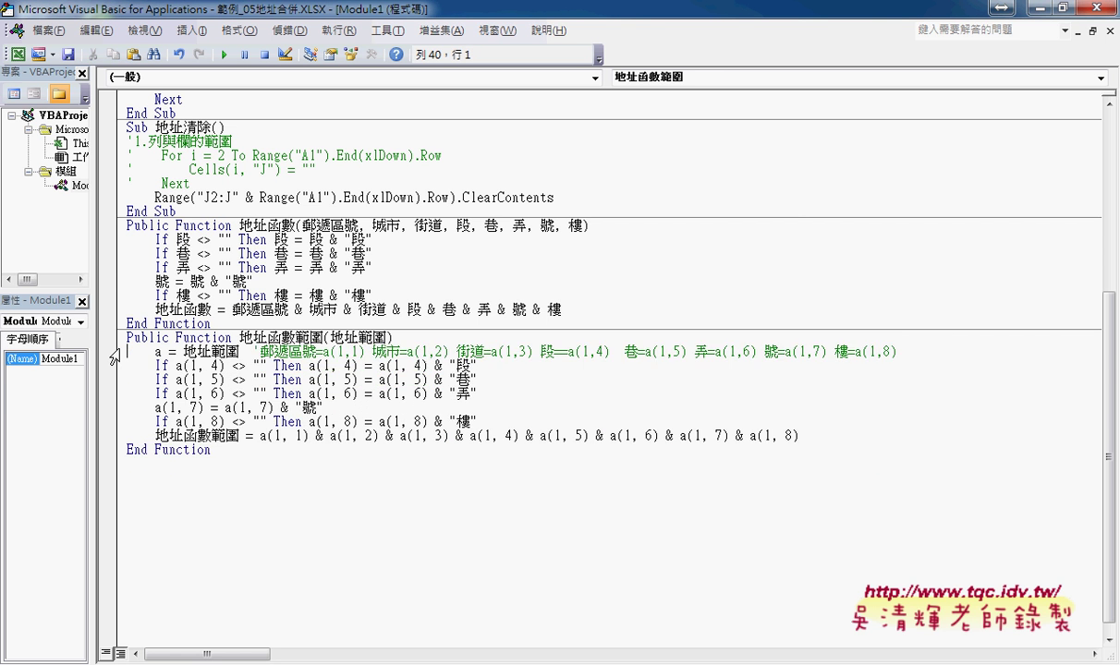
{"action": "key", "text": "Return"}
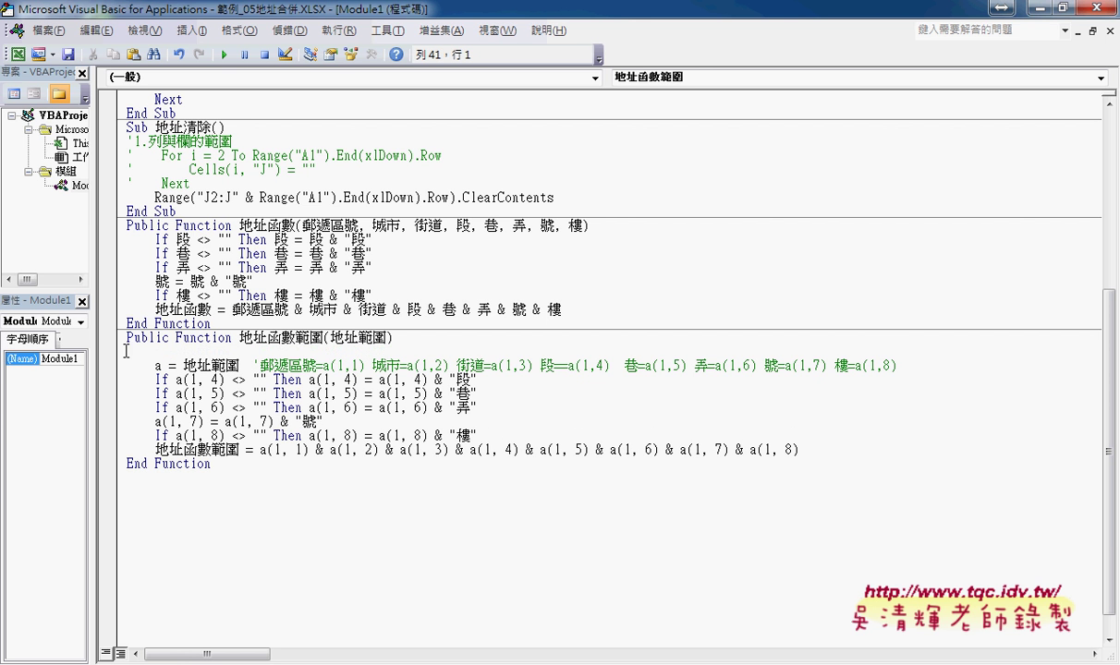
Step: Highlight 地址範圍 after a = and a(1,1) in the comment line
{"action": "left_click_drag", "start_coordinate": [238, 366], "coordinate": [154, 365]}
{"action": "mouse_move", "coordinate": [360, 365]}
{"action": "left_mouse_down"}
{"action": "mouse_move", "coordinate": [425, 366]}
{"action": "mouse_move", "coordinate": [322, 366]}
{"action": "left_mouse_up"}
{"action": "left_click", "coordinate": [360, 366]}
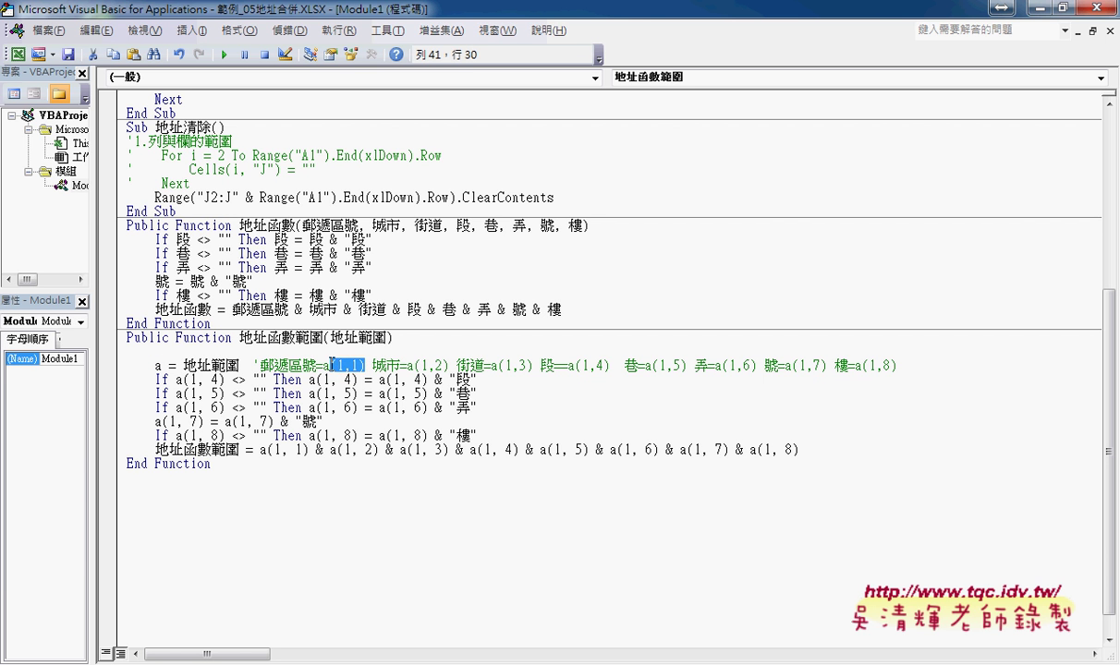
{"action": "left_click", "coordinate": [219, 378]}
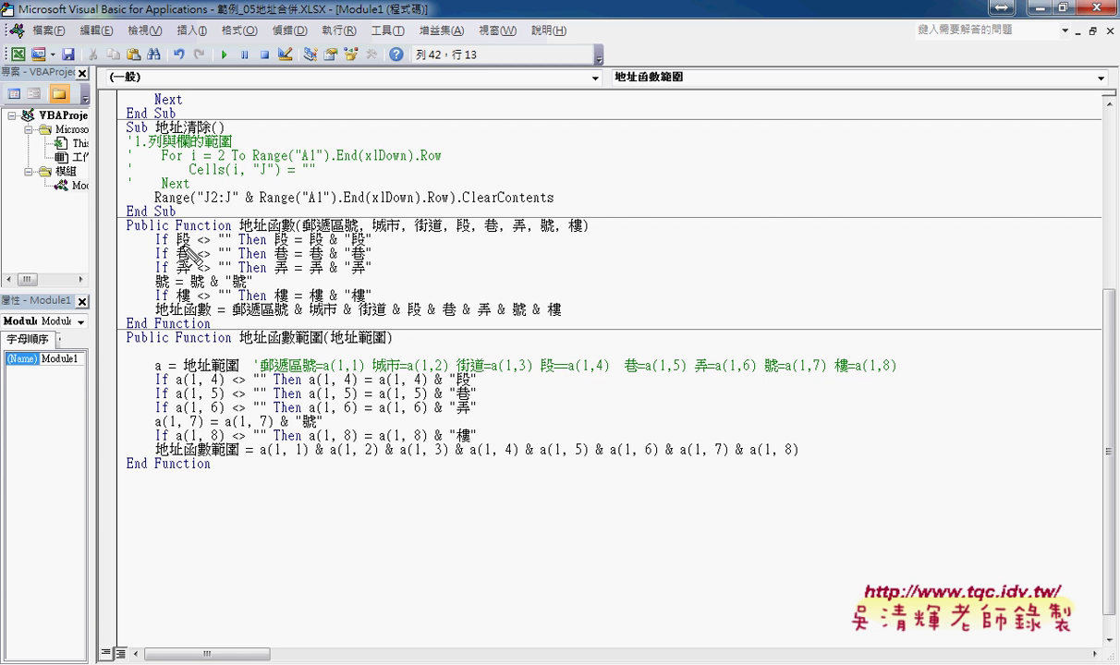
Step: Pen-annotate the array references in 地址函數範圍's code, then clear the ink
{"action": "left_click_drag", "start_coordinate": [173, 246], "coordinate": [191, 245]}
{"action": "left_click_drag", "start_coordinate": [178, 389], "coordinate": [226, 387]}
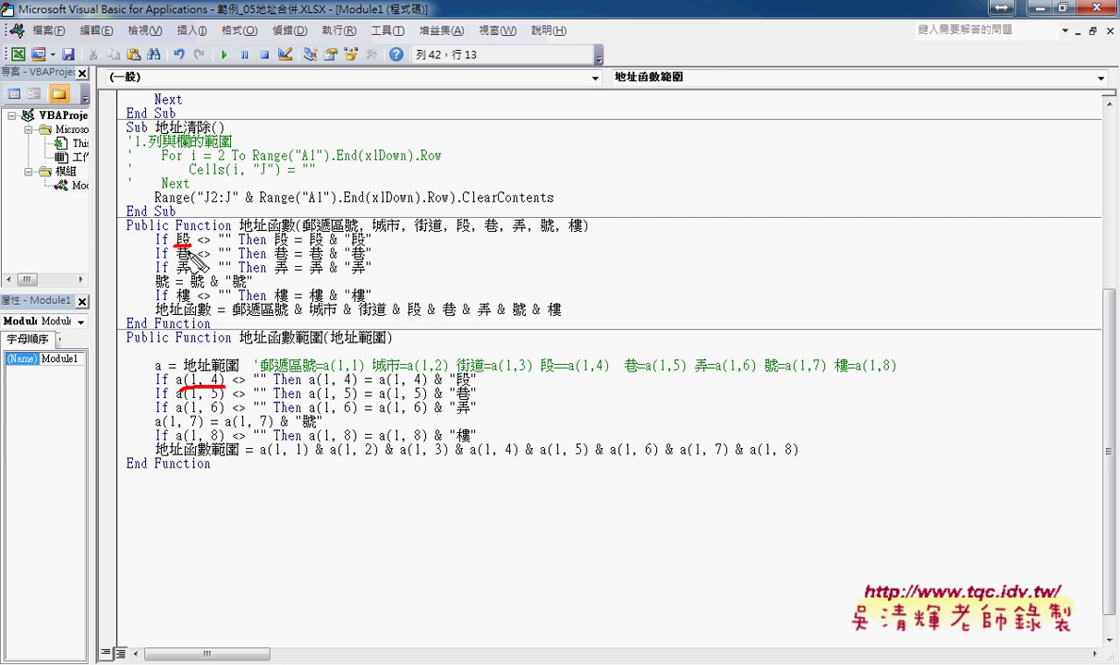
{"action": "left_click_drag", "start_coordinate": [183, 246], "coordinate": [220, 351]}
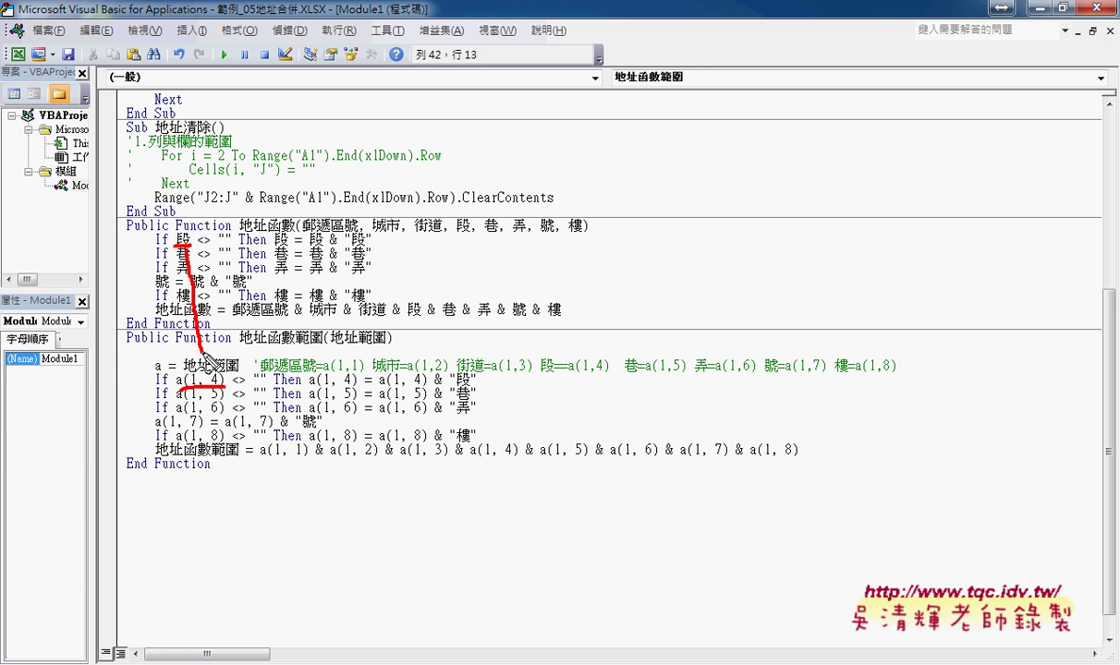
{"action": "left_click_drag", "start_coordinate": [275, 246], "coordinate": [334, 374]}
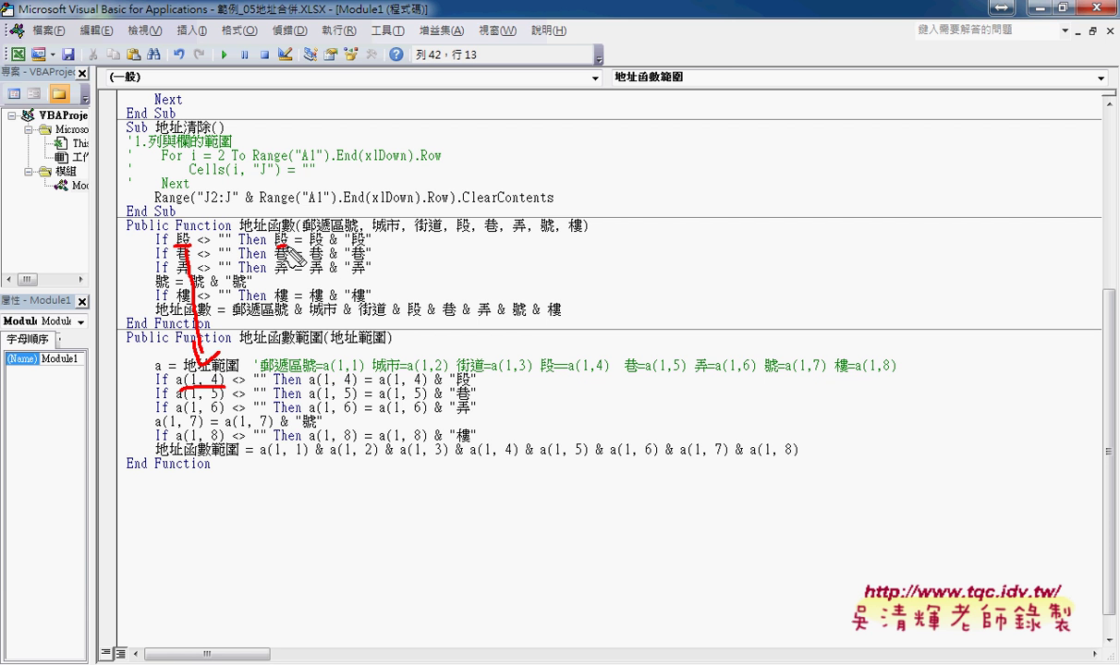
{"action": "mouse_move", "coordinate": [298, 243]}
{"action": "left_mouse_down"}
{"action": "mouse_move", "coordinate": [399, 368]}
{"action": "mouse_move", "coordinate": [407, 347]}
{"action": "left_mouse_up"}
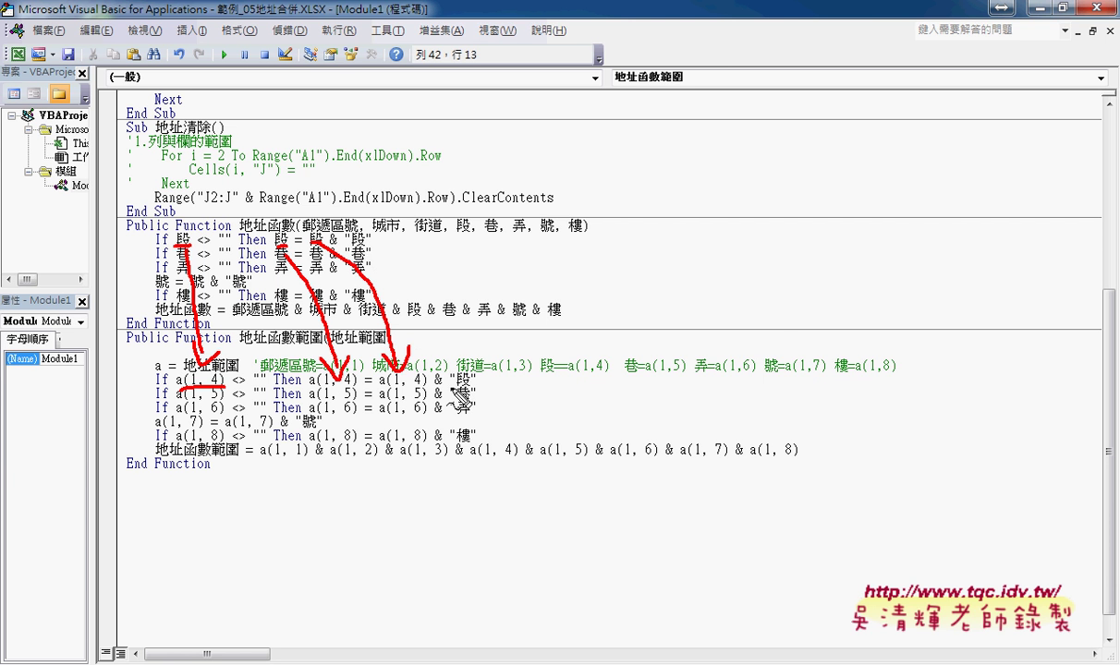
{"action": "left_click_drag", "start_coordinate": [455, 391], "coordinate": [487, 390]}
{"action": "left_click_drag", "start_coordinate": [648, 377], "coordinate": [698, 377]}
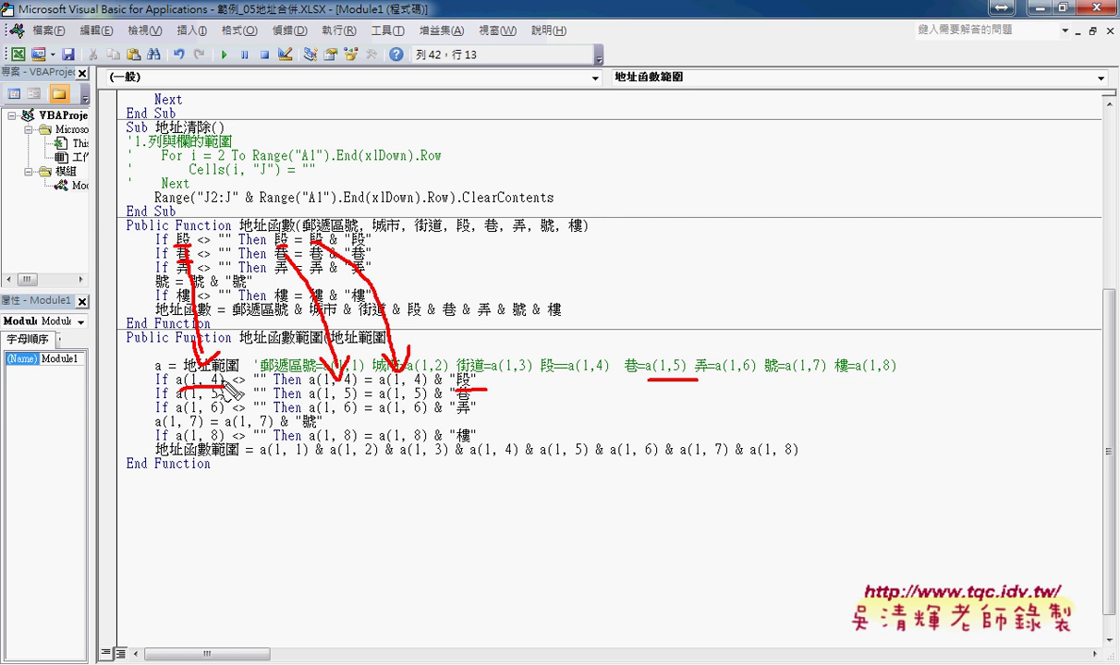
{"action": "left_click_drag", "start_coordinate": [184, 398], "coordinate": [224, 395]}
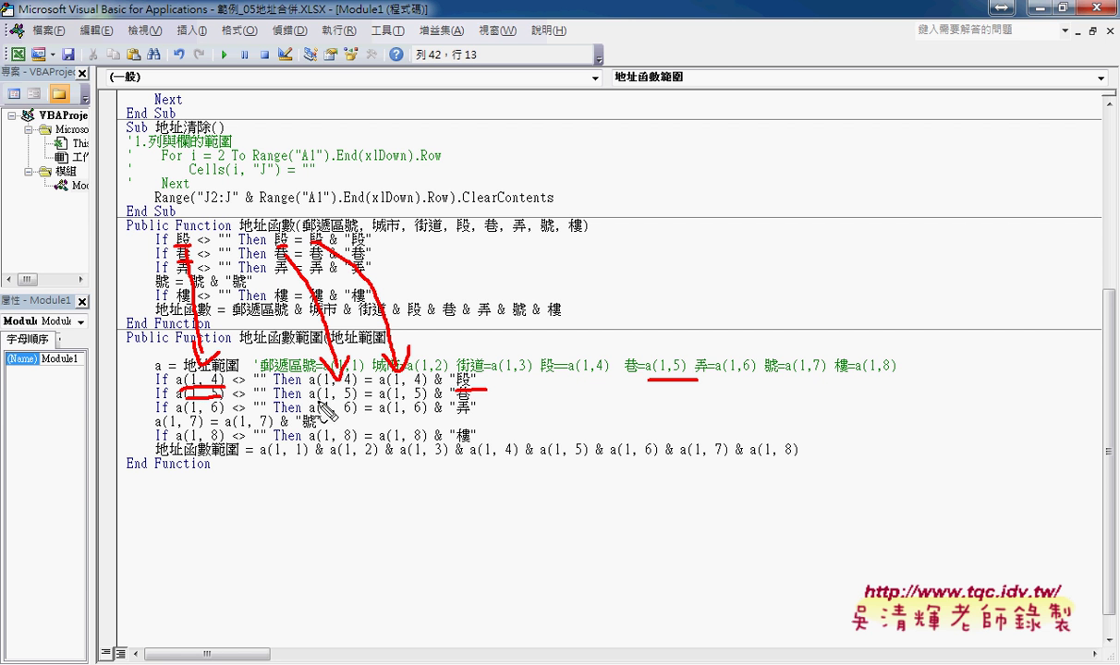
{"action": "left_click_drag", "start_coordinate": [318, 400], "coordinate": [421, 398]}
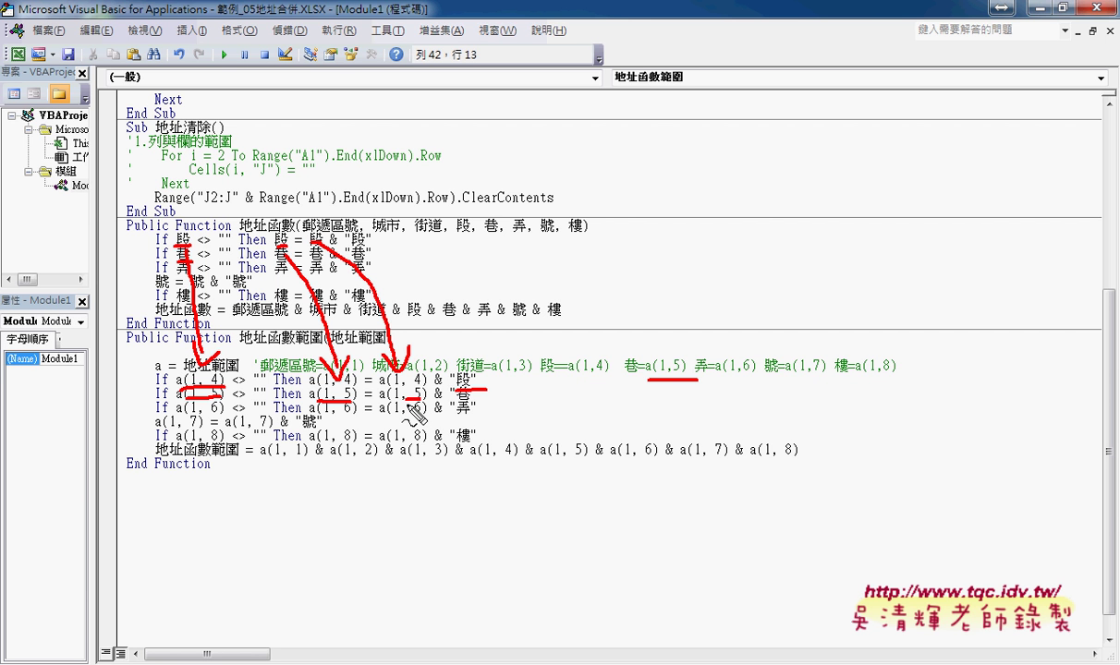
{"action": "key", "text": "Escape"}
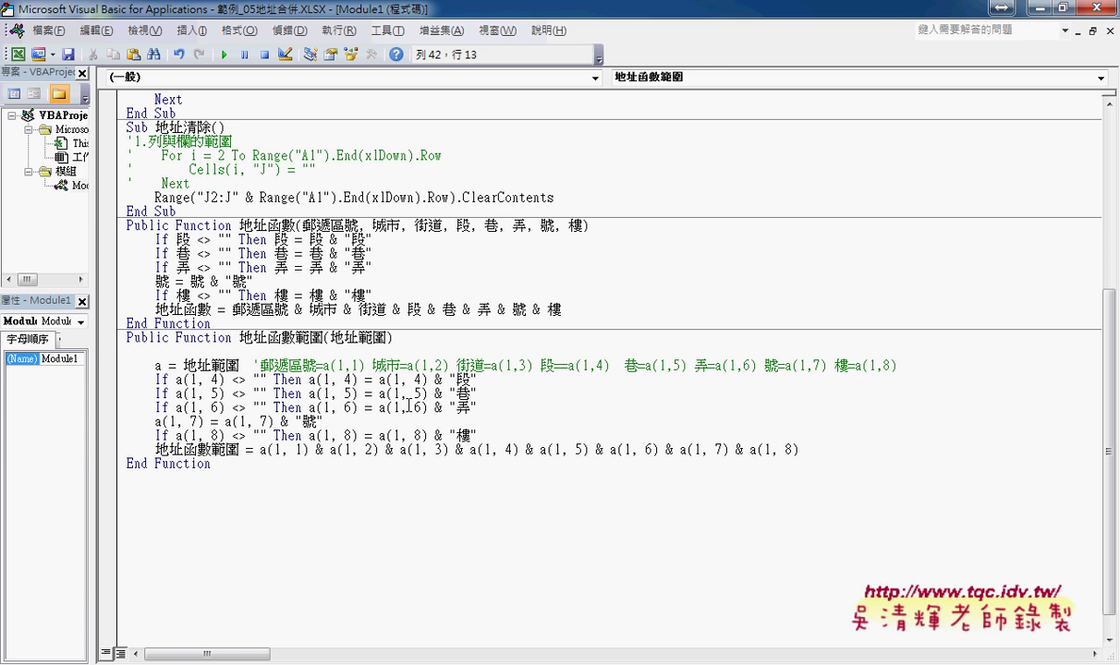
Step: Review the a(1,1)–a(1,8) concatenation in 地址函數範圍, set a breakpoint at If a(1, 4), and return to the sheet
{"action": "left_click", "coordinate": [183, 267]}
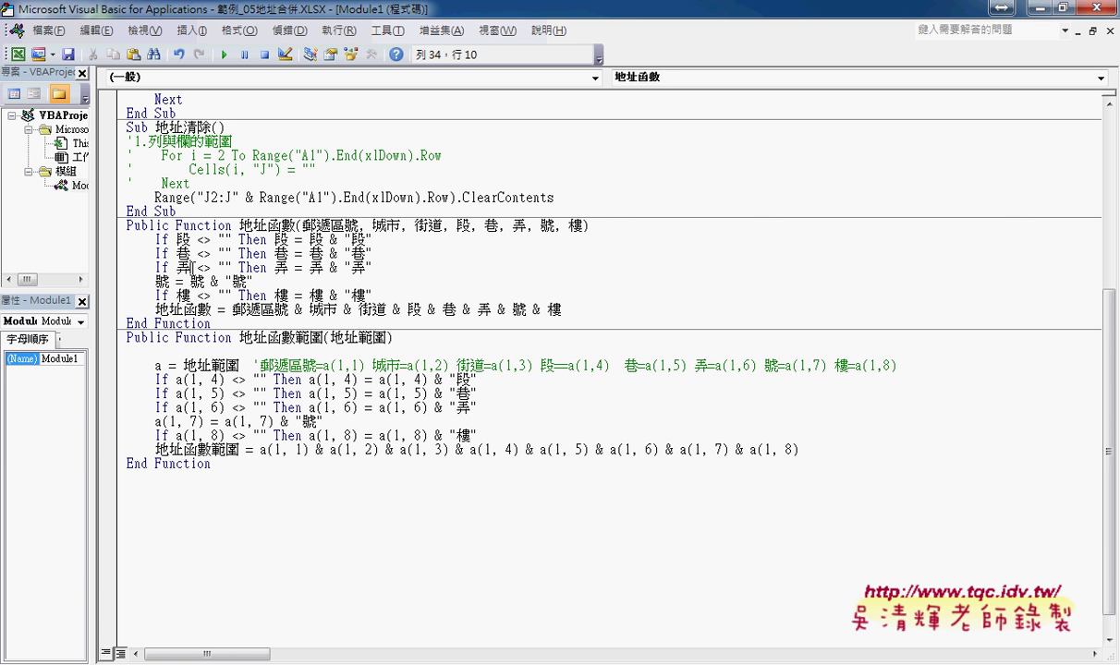
{"action": "left_click", "coordinate": [189, 421]}
{"action": "left_click_drag", "start_coordinate": [260, 451], "coordinate": [307, 453]}
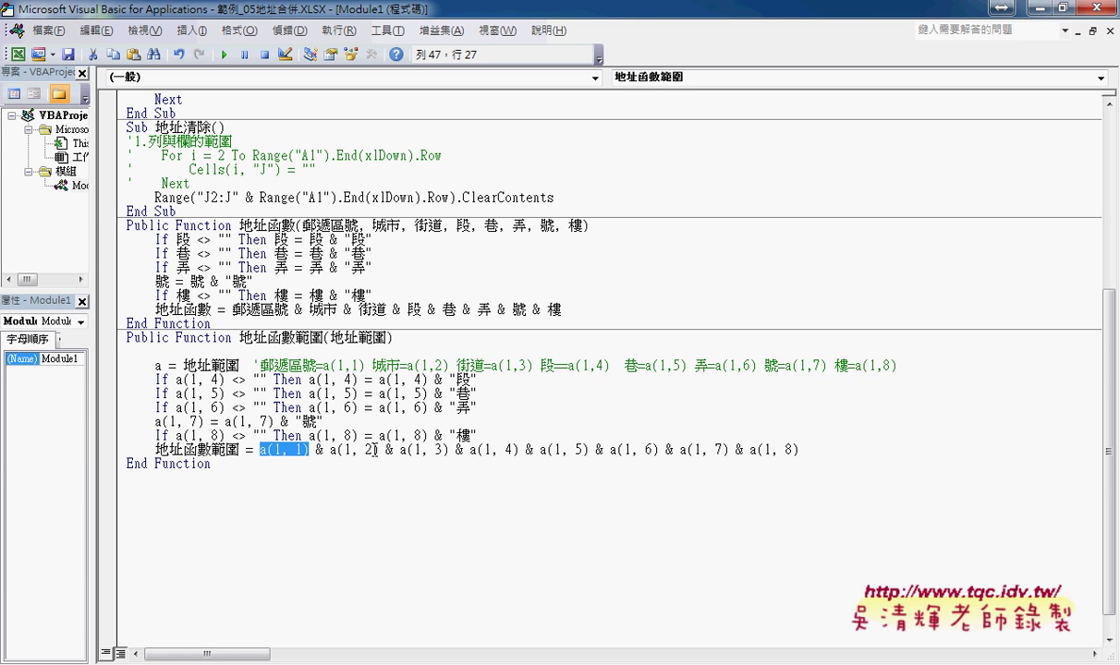
{"action": "left_click_drag", "start_coordinate": [799, 451], "coordinate": [262, 440]}
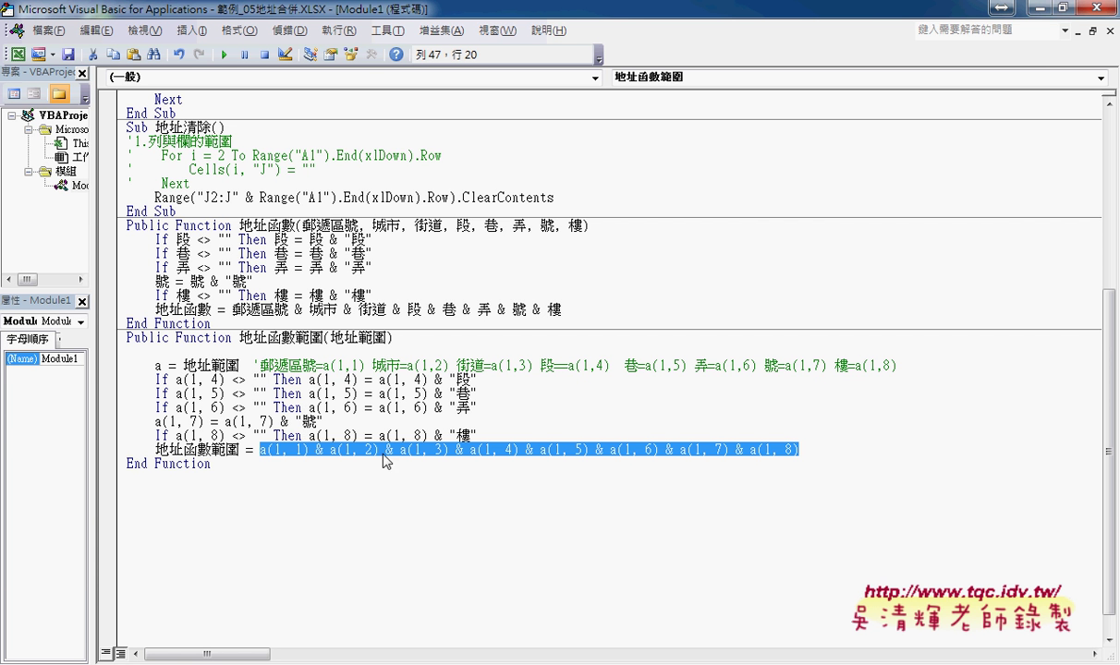
{"action": "left_click", "coordinate": [106, 378]}
{"action": "left_click", "coordinate": [1030, 8]}
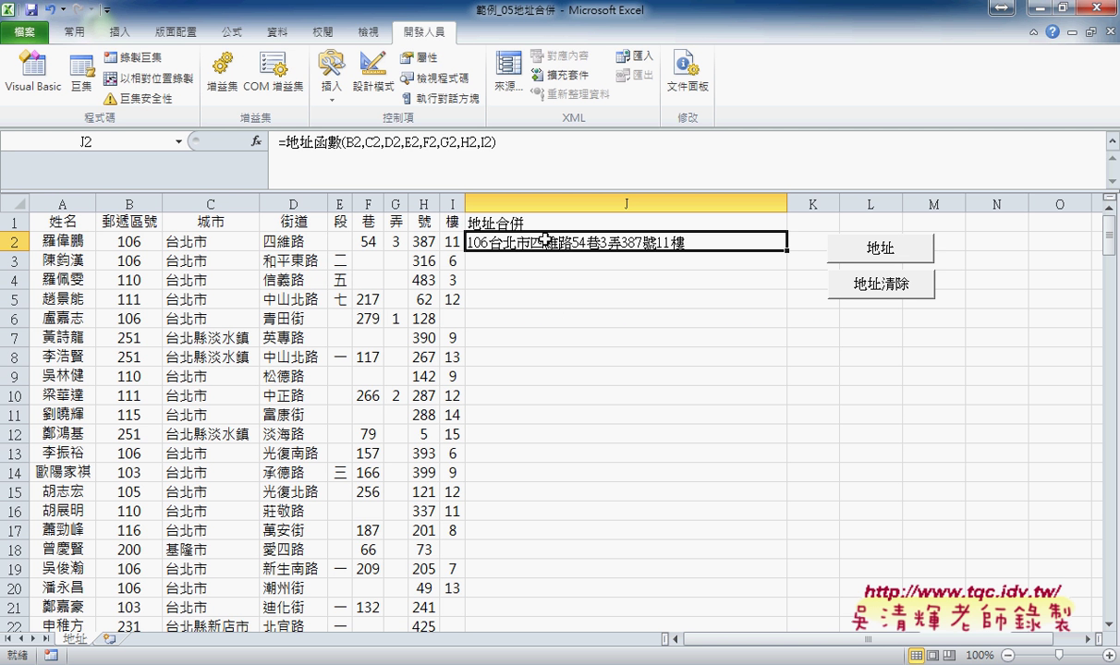
Step: Replace J2's formula with =地址函數範圍(B2:I2) through the Insert Function dialog to trigger the breakpoint
{"action": "key", "text": "Delete"}
{"action": "left_click", "coordinate": [256, 141]}
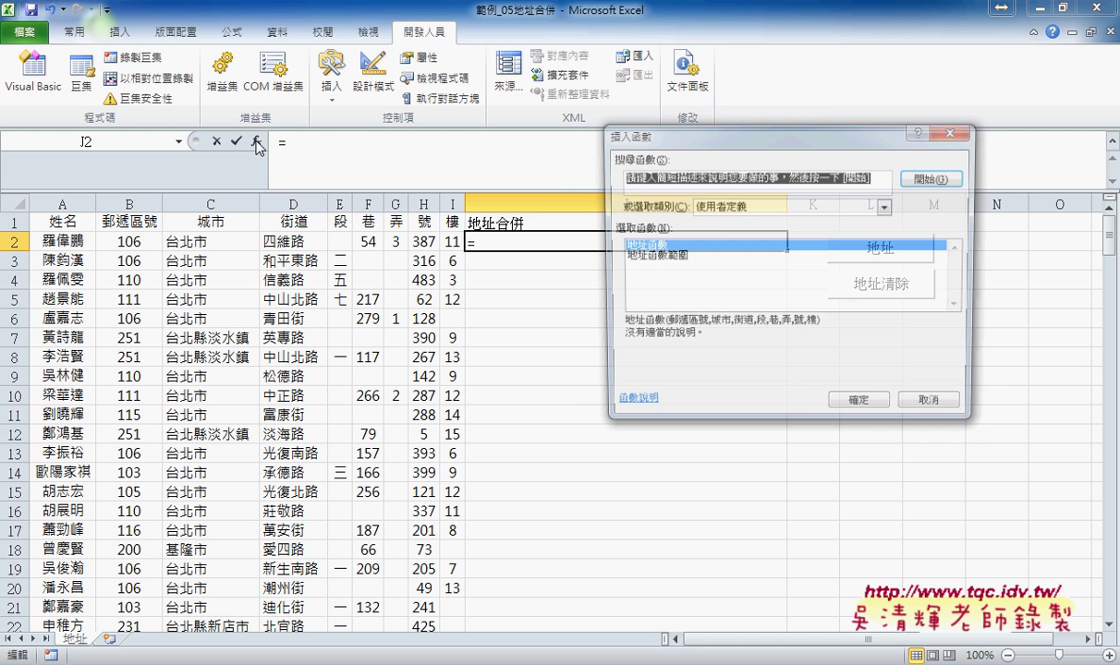
{"action": "left_click", "coordinate": [638, 256]}
{"action": "left_click", "coordinate": [860, 407]}
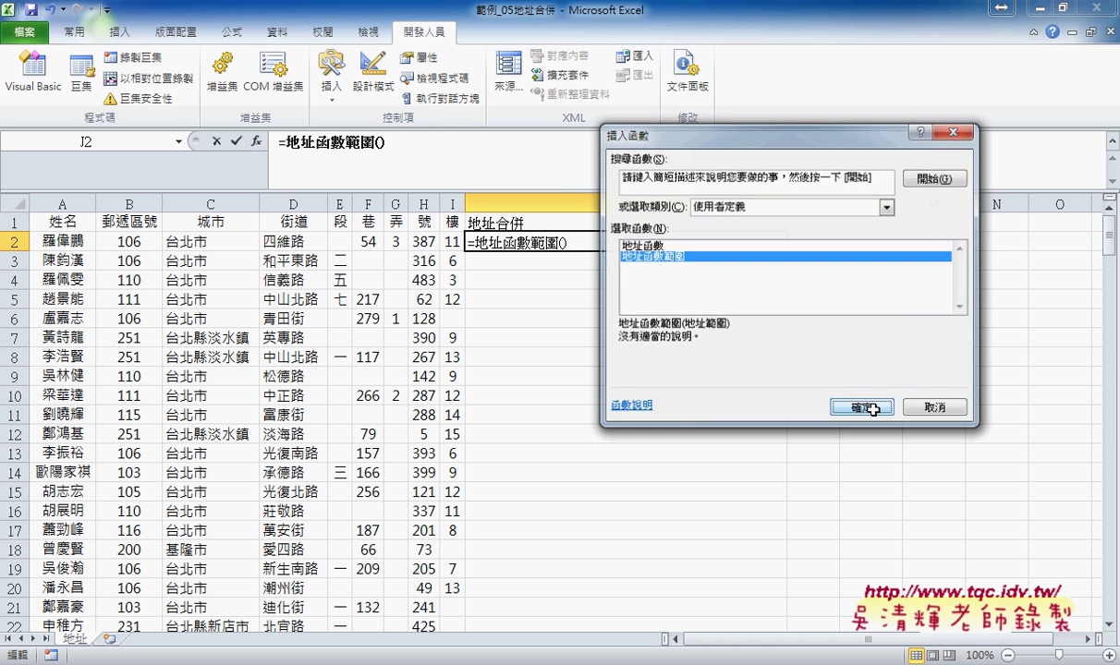
{"action": "left_click_drag", "start_coordinate": [120, 243], "coordinate": [430, 238]}
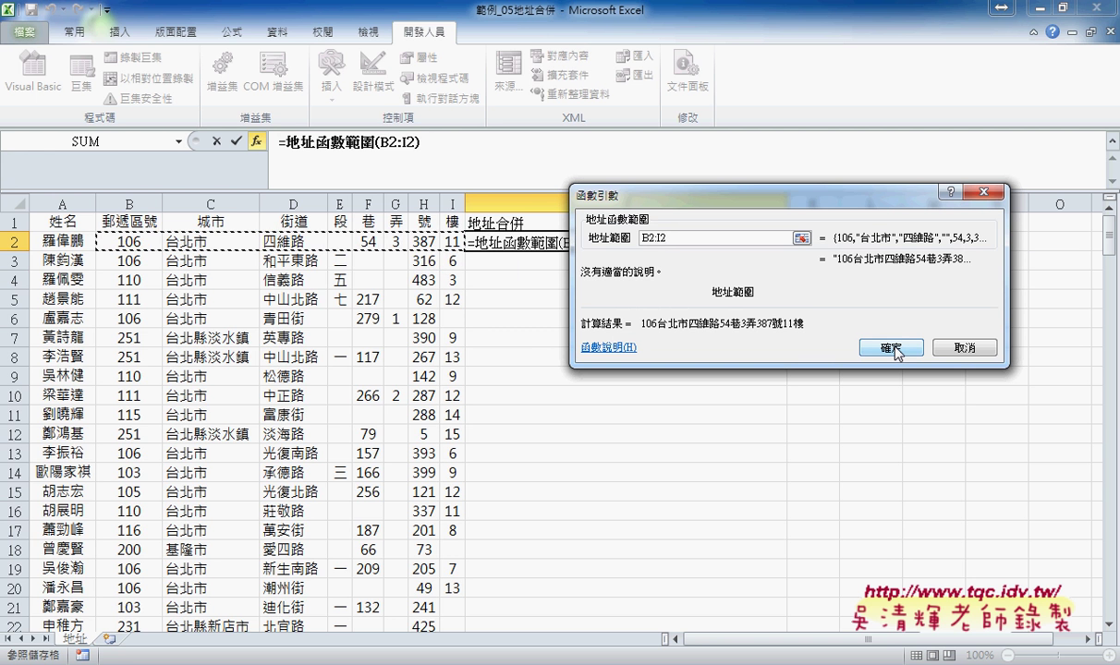
{"action": "left_click", "coordinate": [879, 344]}
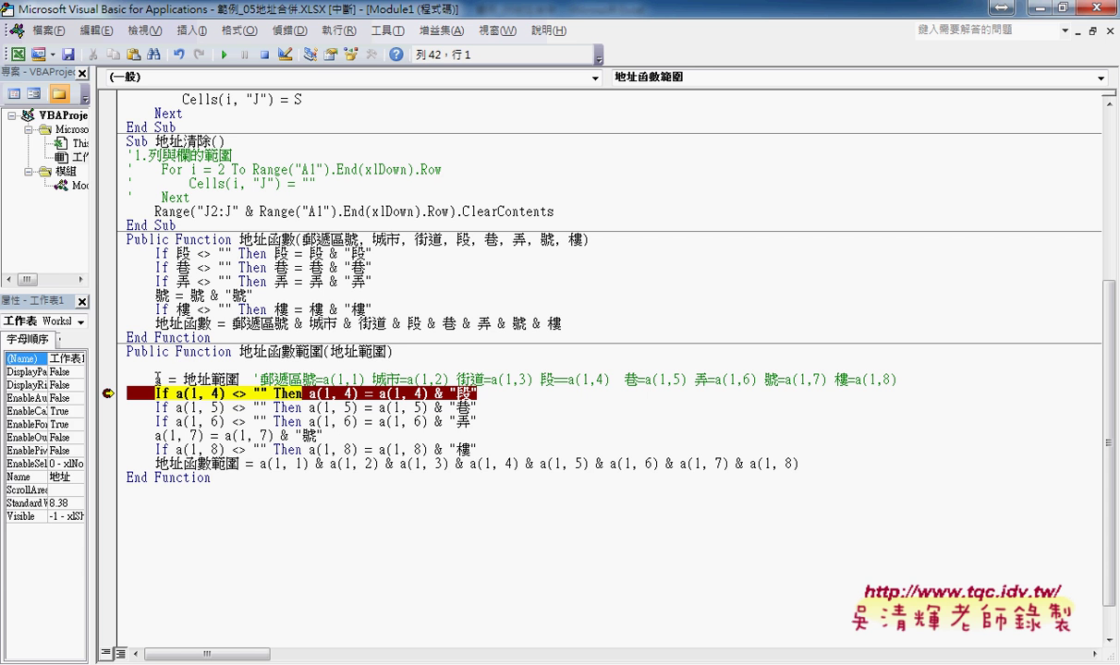
Step: Add a watch on array a and expand it to show a(1,1)=106 through a(1,8)=11
{"action": "double_click", "coordinate": [158, 379]}
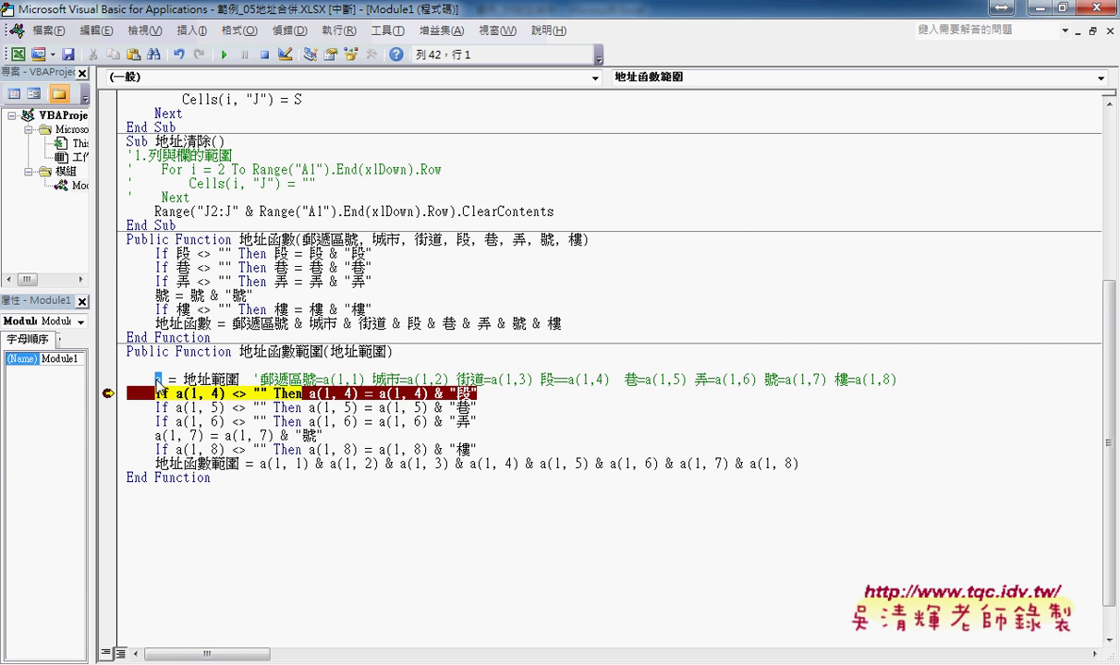
{"action": "right_click", "coordinate": [156, 378]}
{"action": "left_click", "coordinate": [216, 499]}
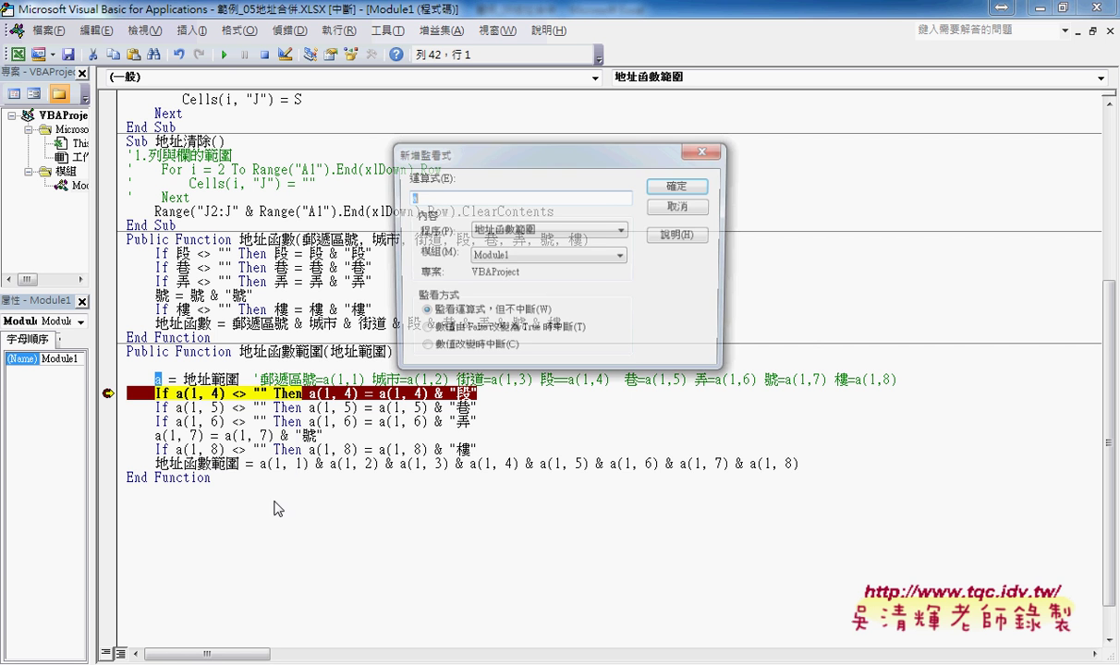
{"action": "left_click", "coordinate": [691, 189]}
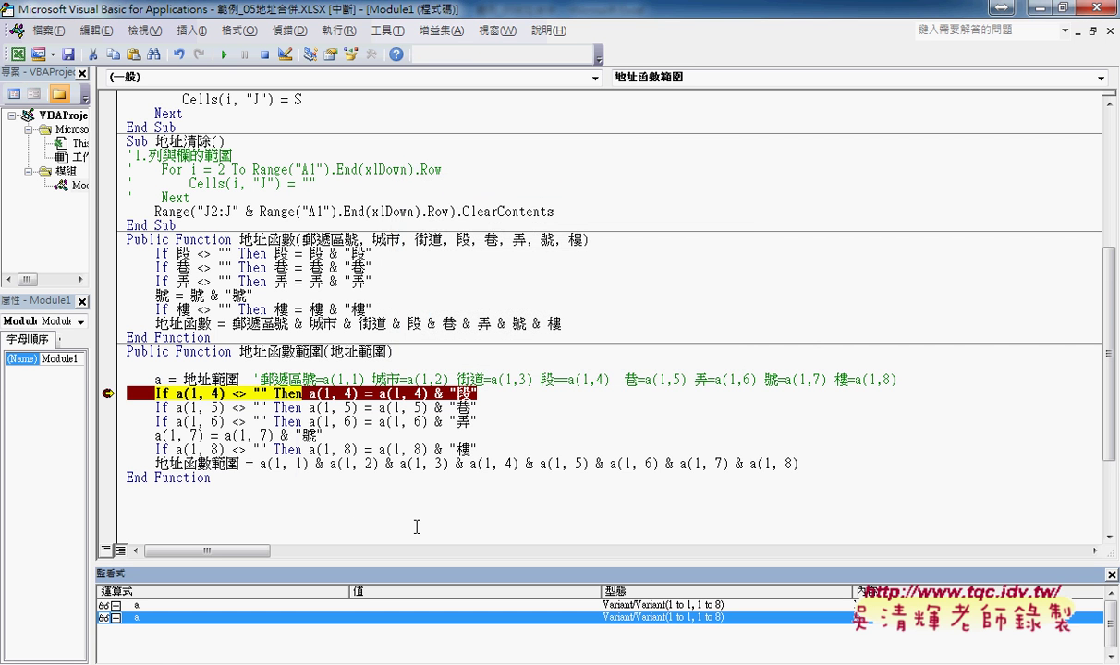
{"action": "left_click_drag", "start_coordinate": [387, 533], "coordinate": [419, 469]}
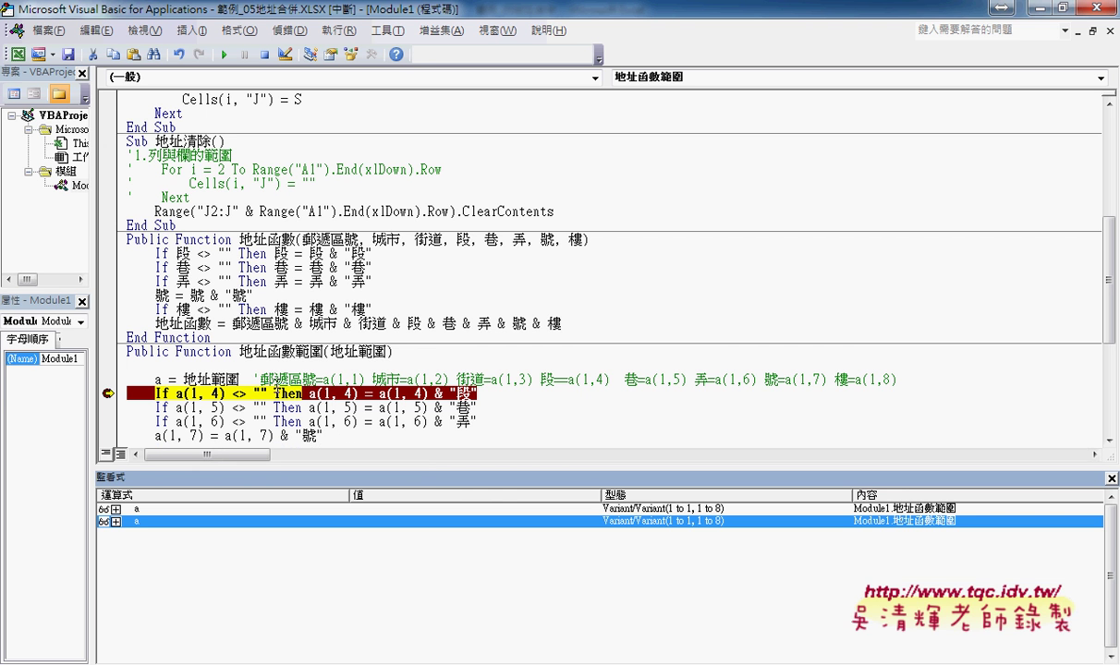
{"action": "left_click", "coordinate": [115, 521]}
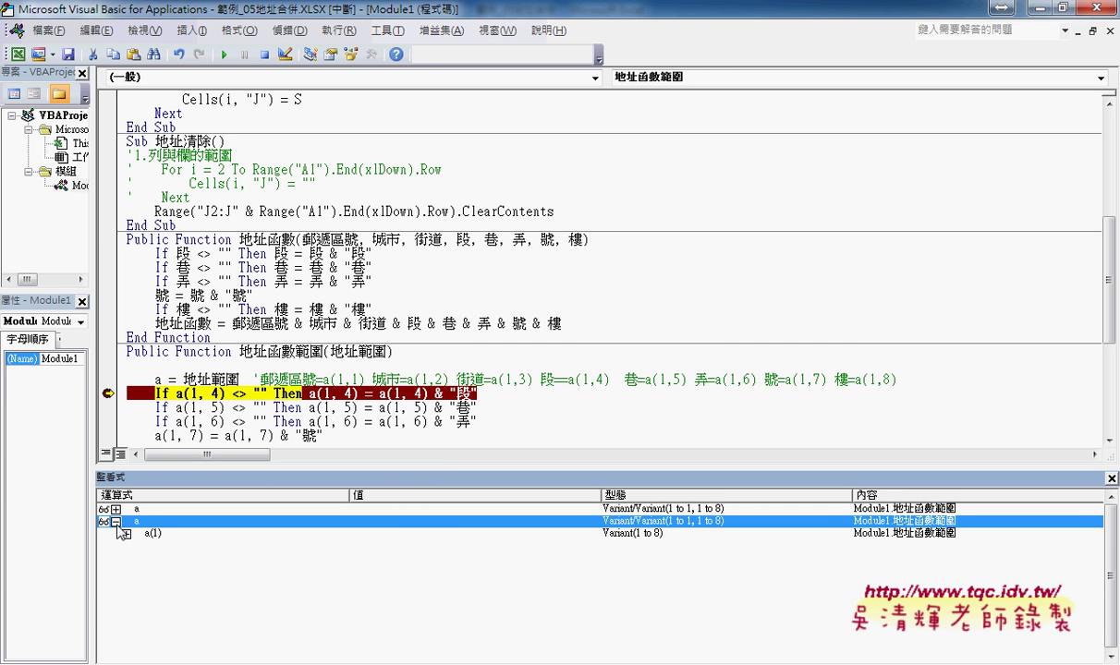
{"action": "left_click", "coordinate": [126, 534]}
{"action": "left_click", "coordinate": [260, 546]}
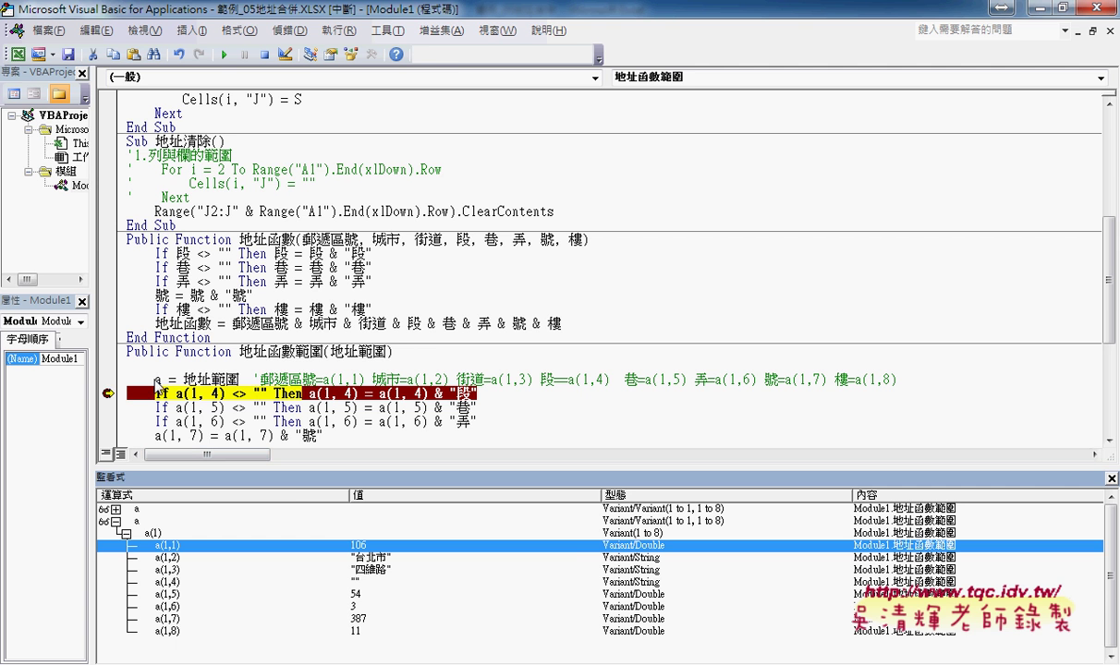
Step: Reopen the context menu on variable a, then dismiss it without adding another watch
{"action": "left_click", "coordinate": [159, 379]}
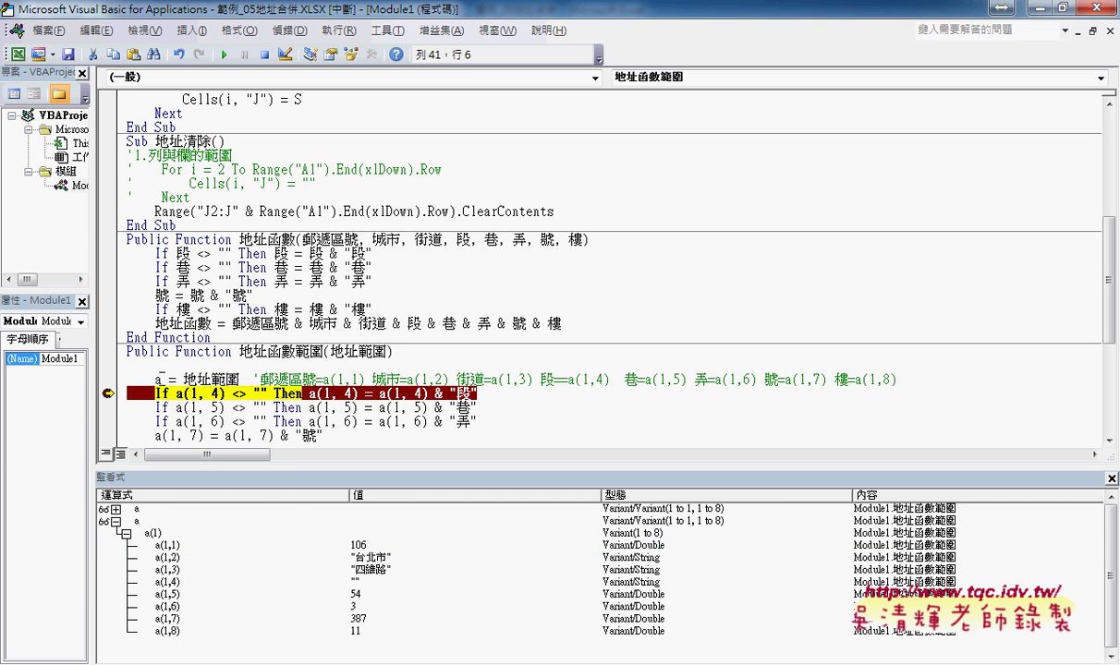
{"action": "right_click", "coordinate": [158, 383]}
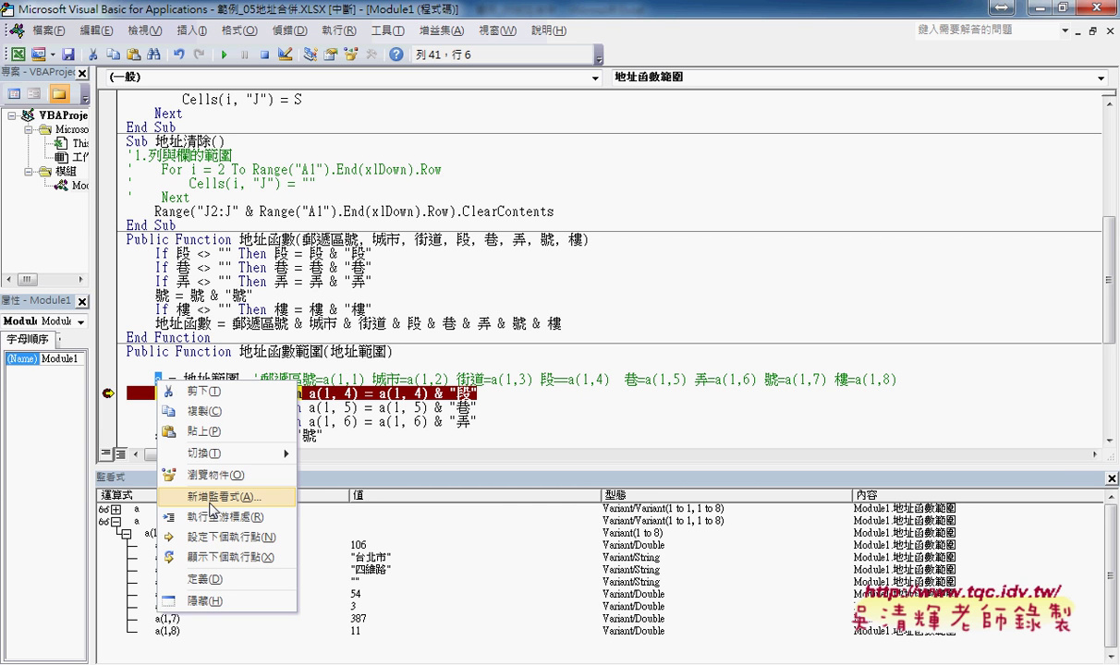
{"action": "key", "text": "Escape"}
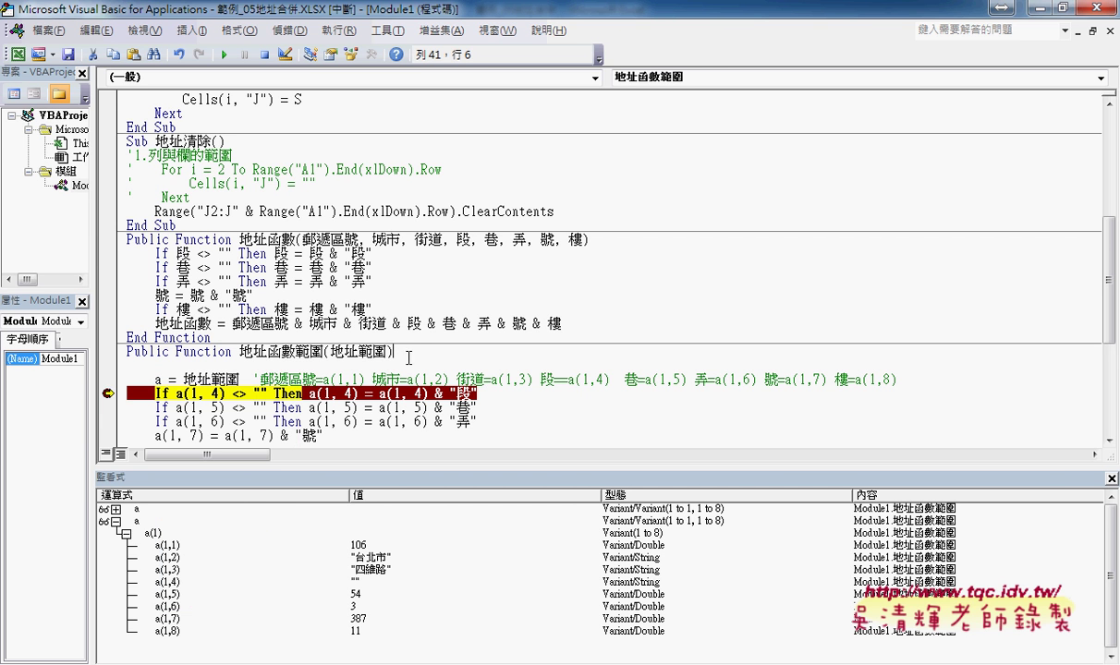
Step: Close the Watches window and step through 地址函數範圍 with F8, checking its computed value
{"action": "left_click_drag", "start_coordinate": [1064, 474], "coordinate": [1053, 647]}
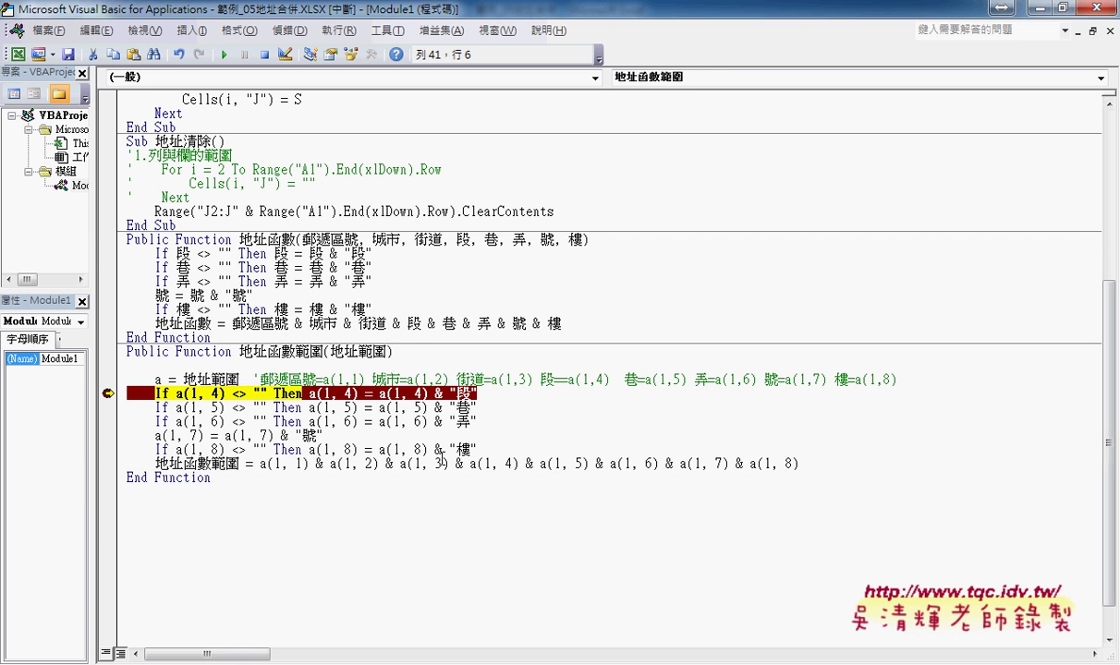
{"action": "key", "text": "F8"}
{"action": "key", "text": "F8"}
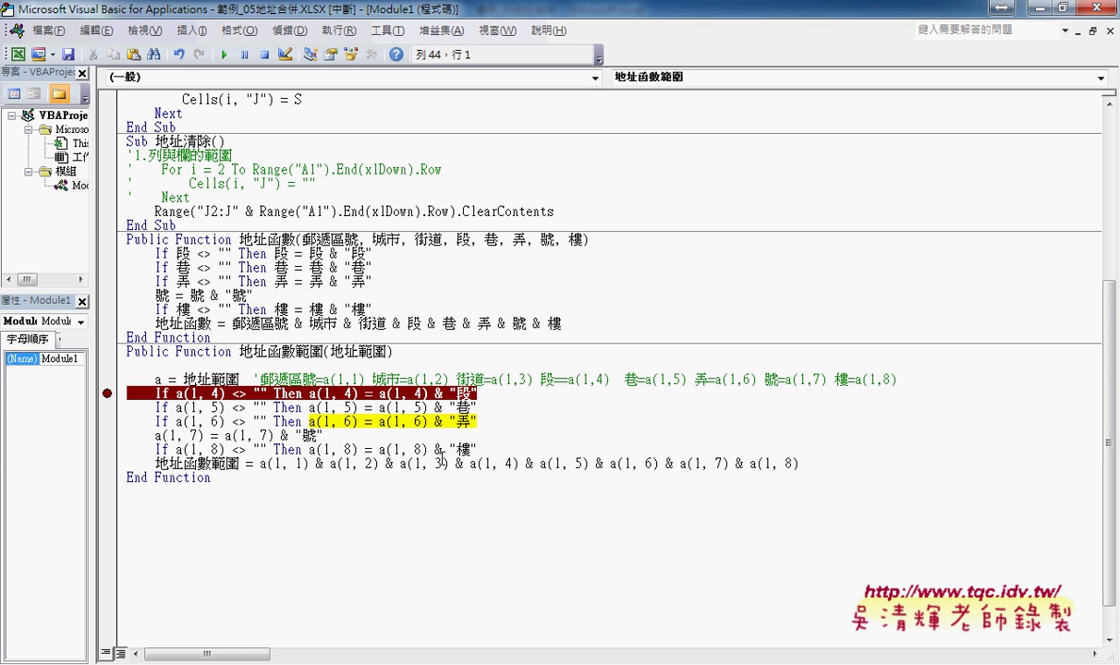
{"action": "key", "text": "F8"}
{"action": "key", "text": "F8"}
{"action": "key", "text": "F8"}
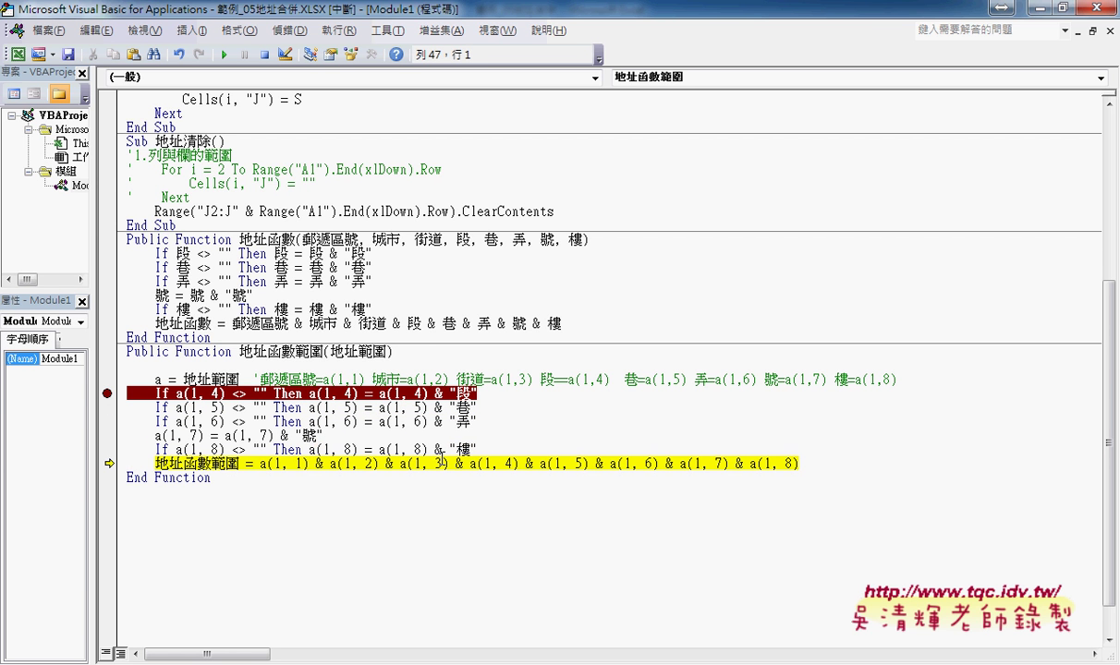
{"action": "left_click_drag", "start_coordinate": [238, 463], "coordinate": [154, 463]}
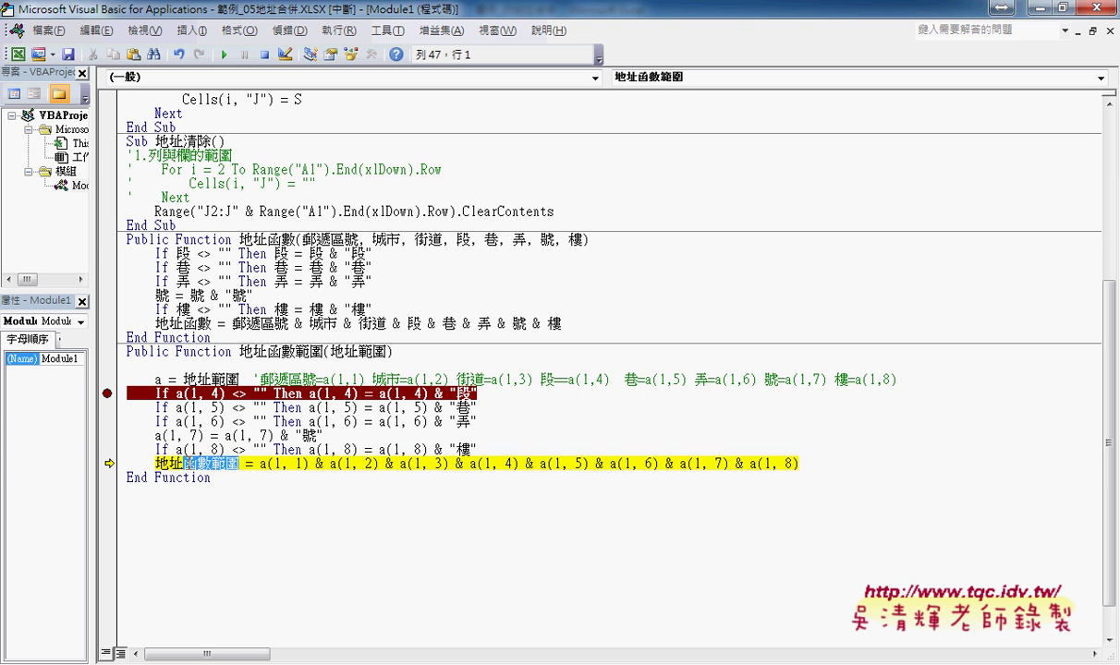
{"action": "mouse_move", "coordinate": [227, 470]}
{"action": "key", "text": "F8"}
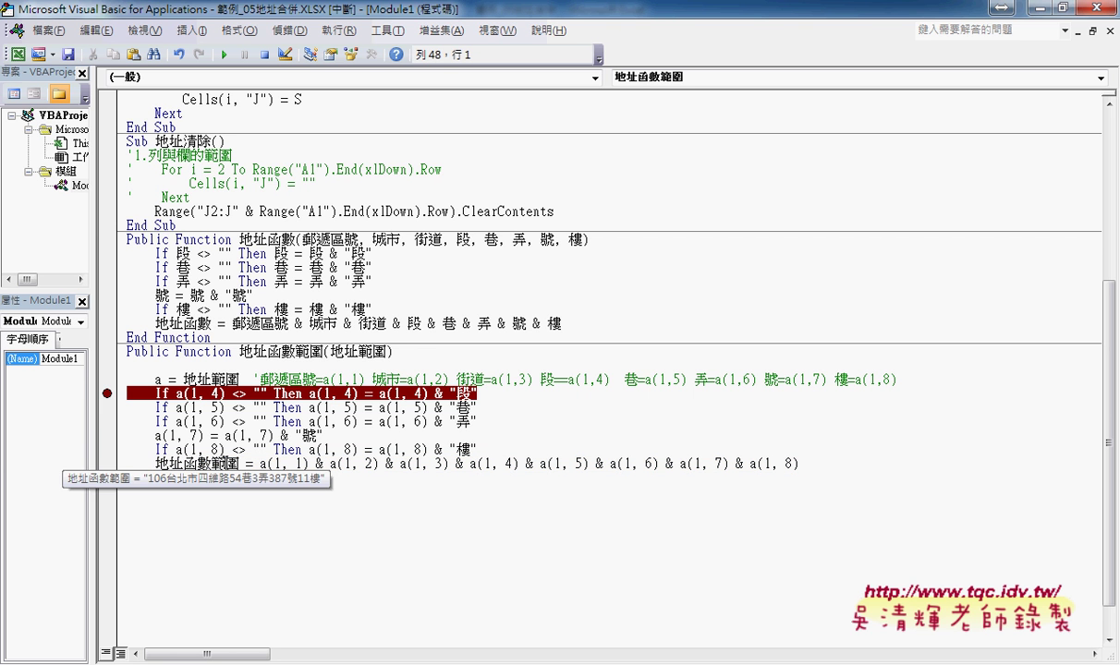
Step: Clear the breakpoints, resume execution, and fill J2's formula down column J
{"action": "left_click", "coordinate": [105, 406]}
{"action": "left_click", "coordinate": [106, 394]}
{"action": "left_click", "coordinate": [105, 407]}
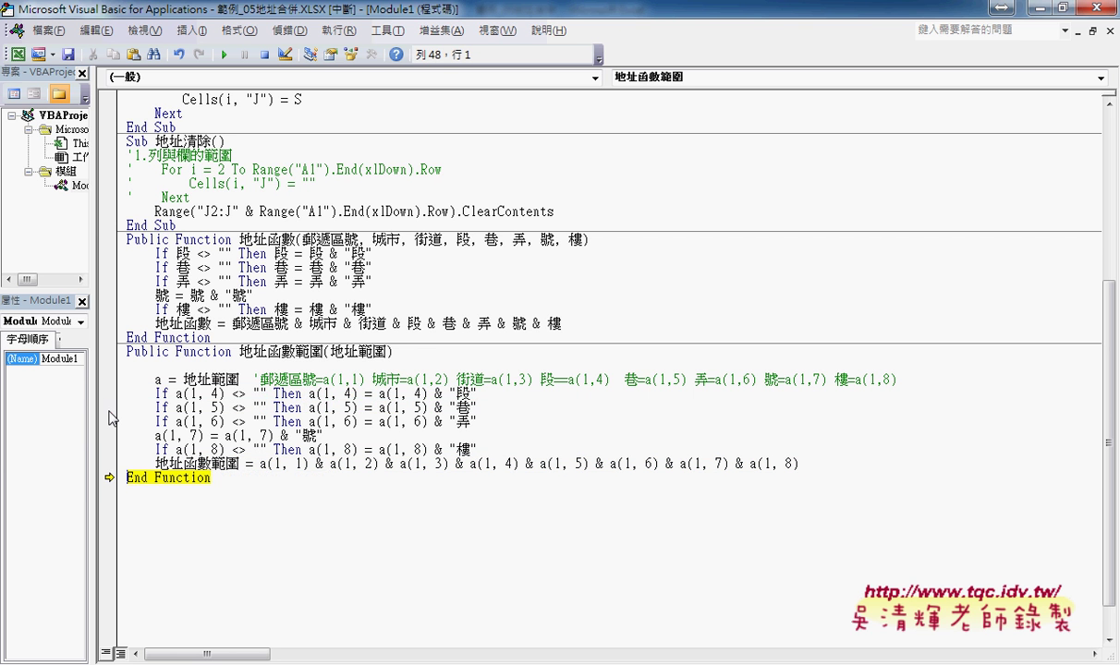
{"action": "left_click", "coordinate": [224, 58]}
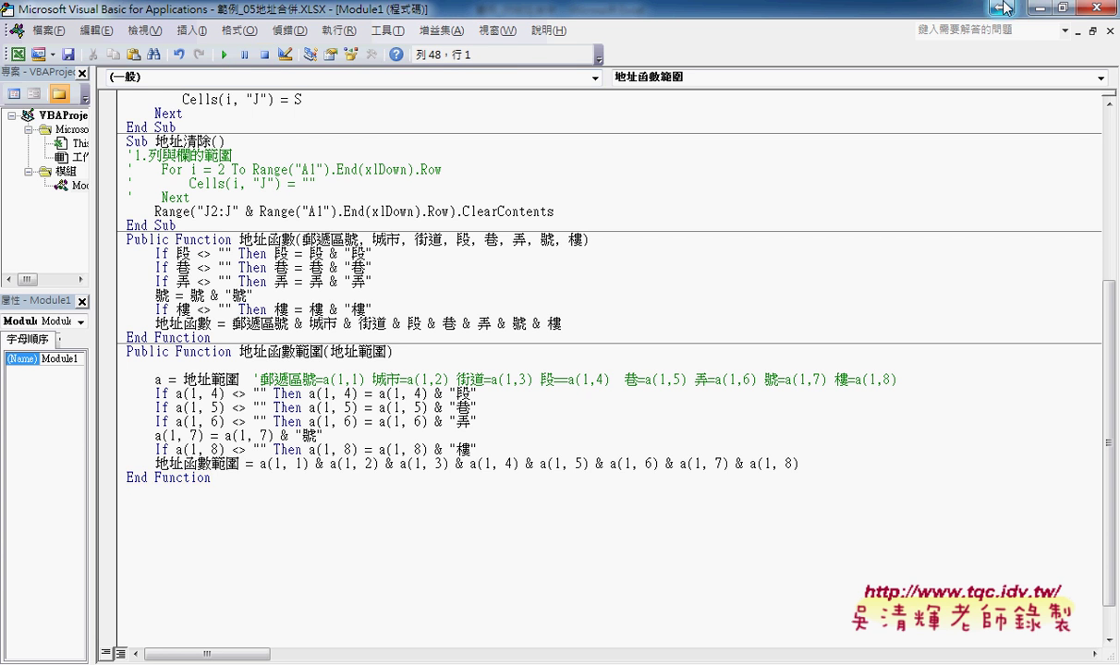
{"action": "left_click", "coordinate": [1037, 8]}
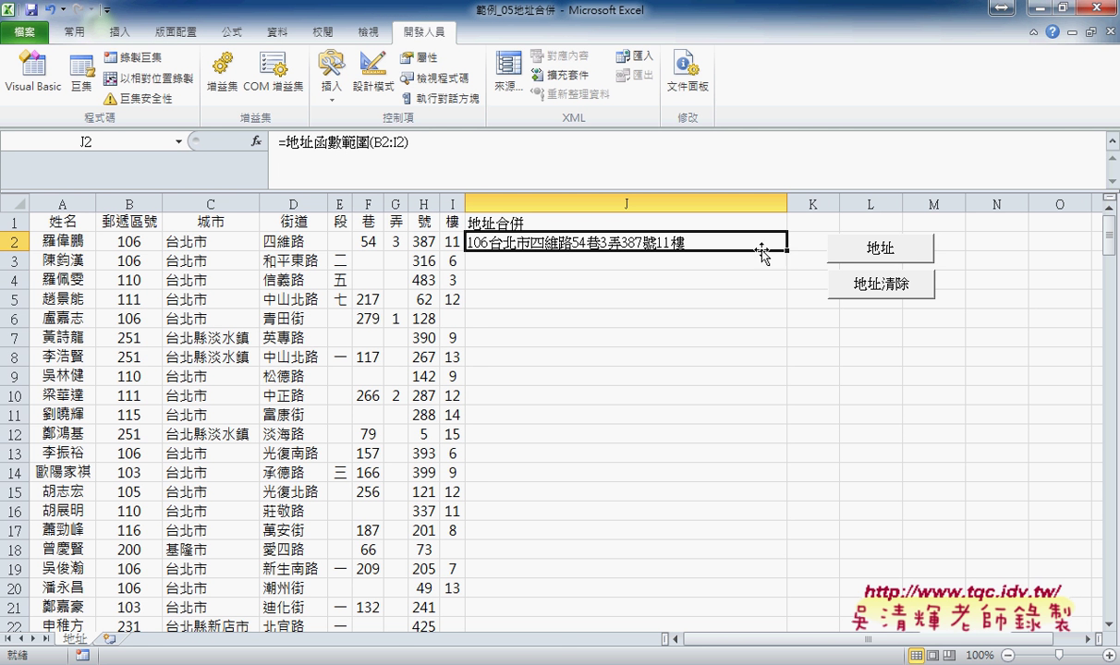
{"action": "double_click", "coordinate": [786, 249]}
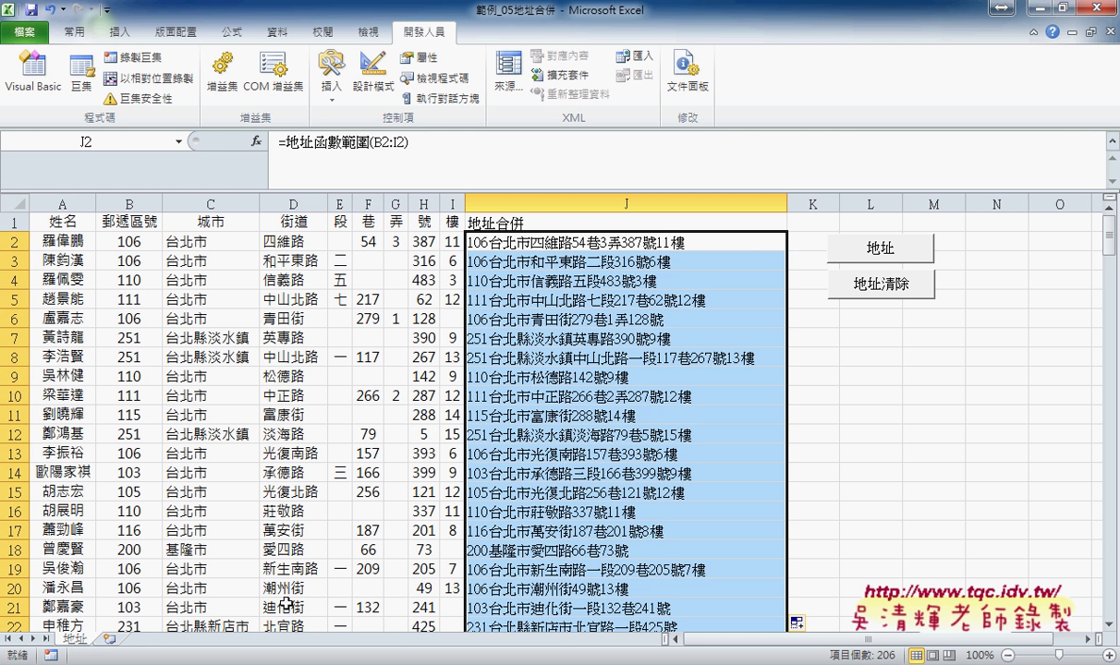
Step: Select the Public Function 地址函數 code through End Function in the 程式碼 document, then switch to Excel
{"action": "scroll", "coordinate": [524, 449], "scroll_direction": "down", "scroll_amount": 4}
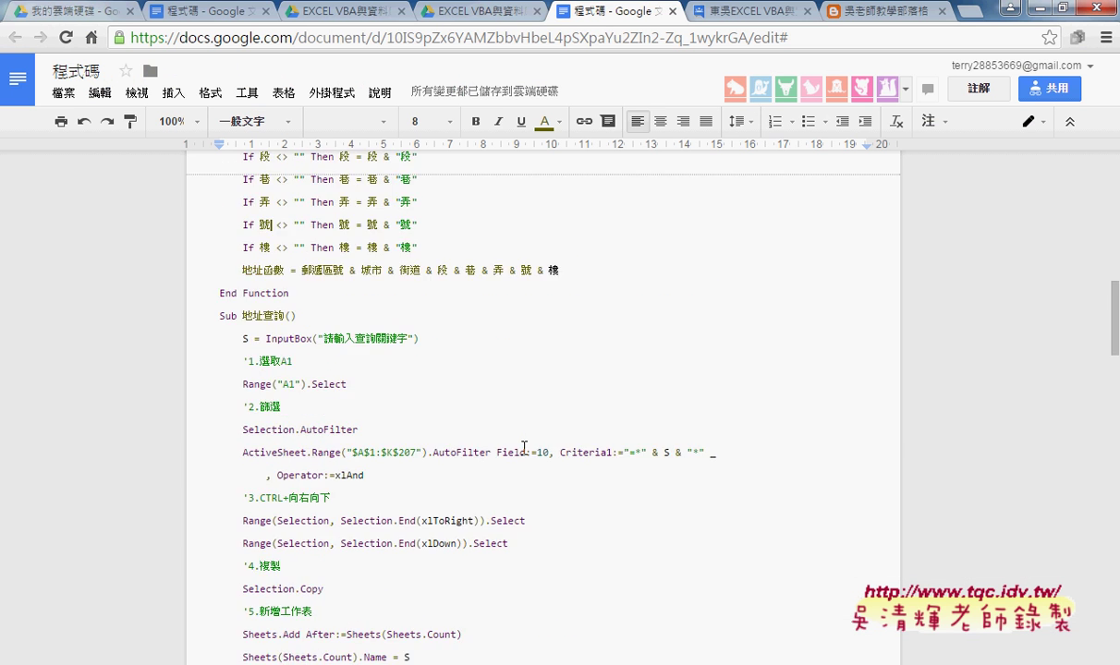
{"action": "scroll", "coordinate": [524, 449], "scroll_direction": "down", "scroll_amount": 2}
{"action": "scroll", "coordinate": [523, 448], "scroll_direction": "up", "scroll_amount": 2}
{"action": "scroll", "coordinate": [523, 450], "scroll_direction": "up", "scroll_amount": 3}
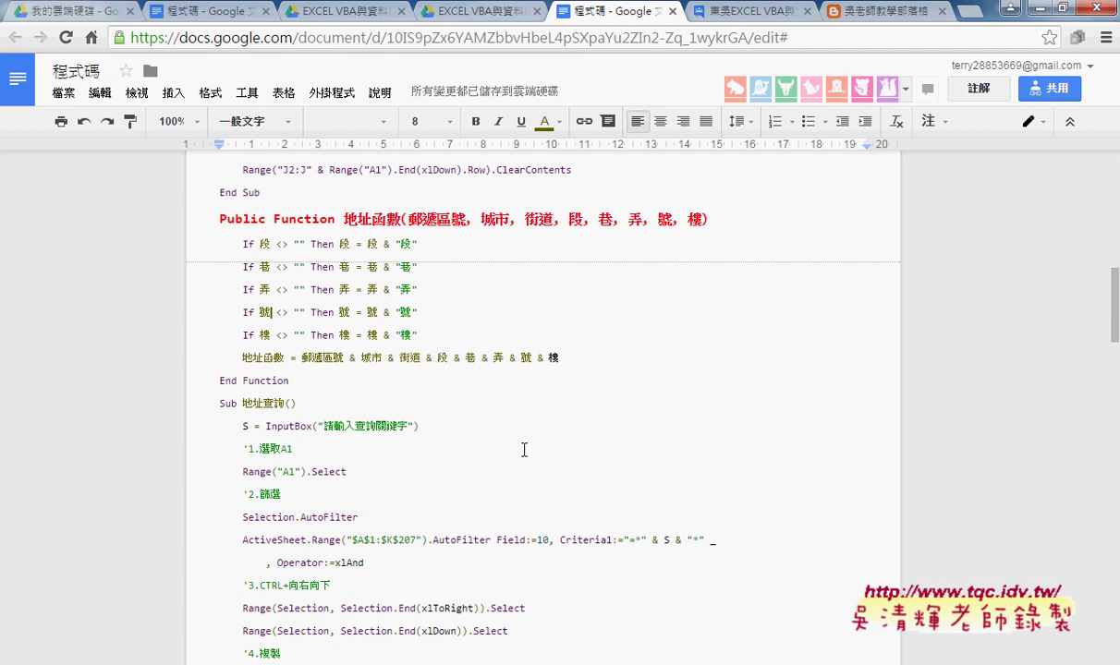
{"action": "left_click_drag", "start_coordinate": [289, 381], "coordinate": [209, 220]}
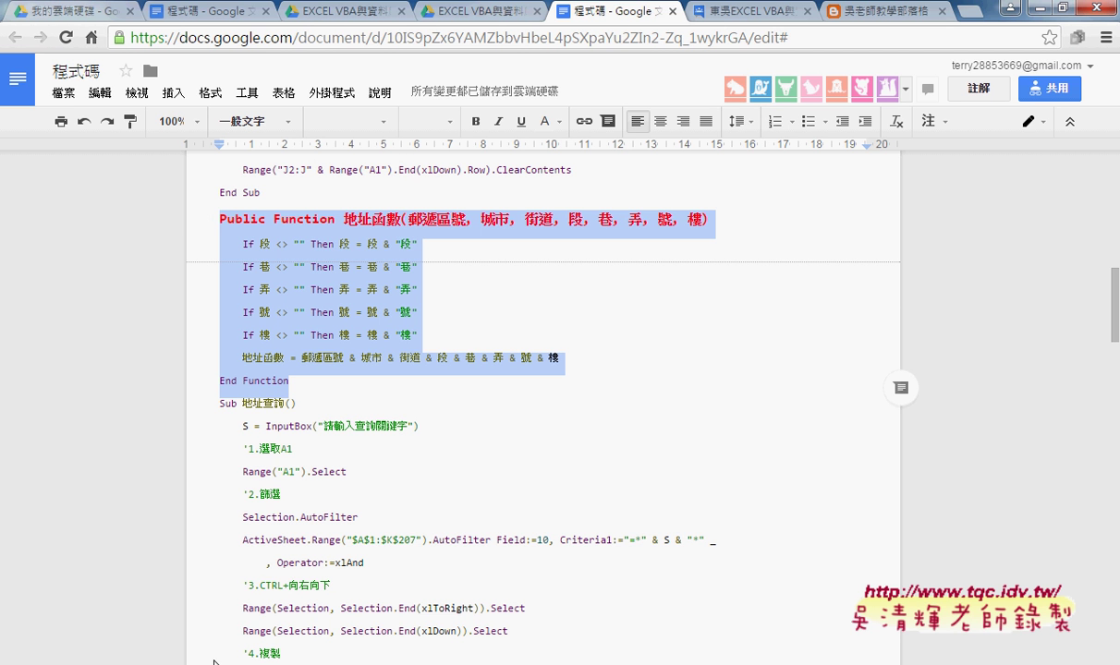
{"action": "key", "text": "alt+Tab"}
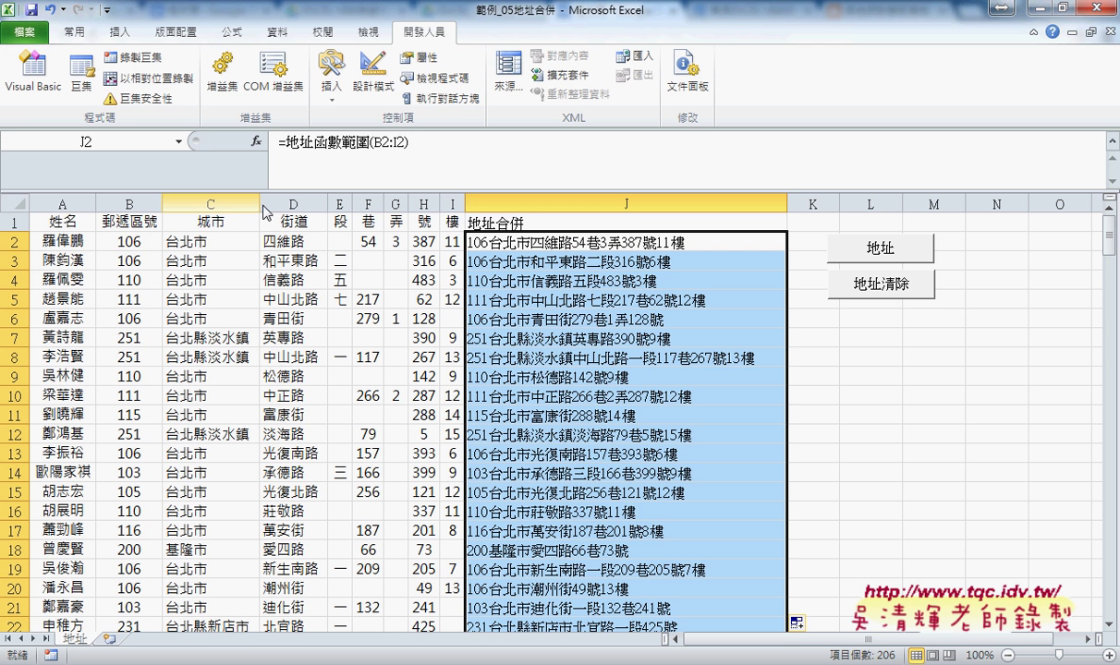
Step: Copy the entire 地址函數範圍 function from the VBA editor and switch back to Google Docs
{"action": "left_click", "coordinate": [35, 84]}
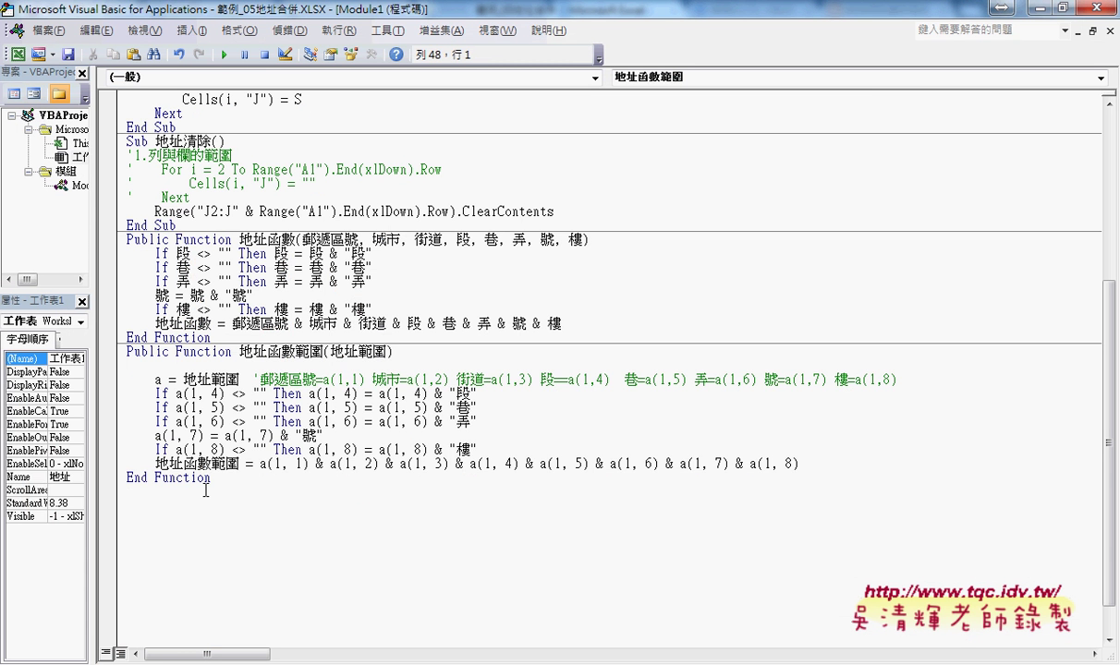
{"action": "left_click_drag", "start_coordinate": [235, 483], "coordinate": [118, 354]}
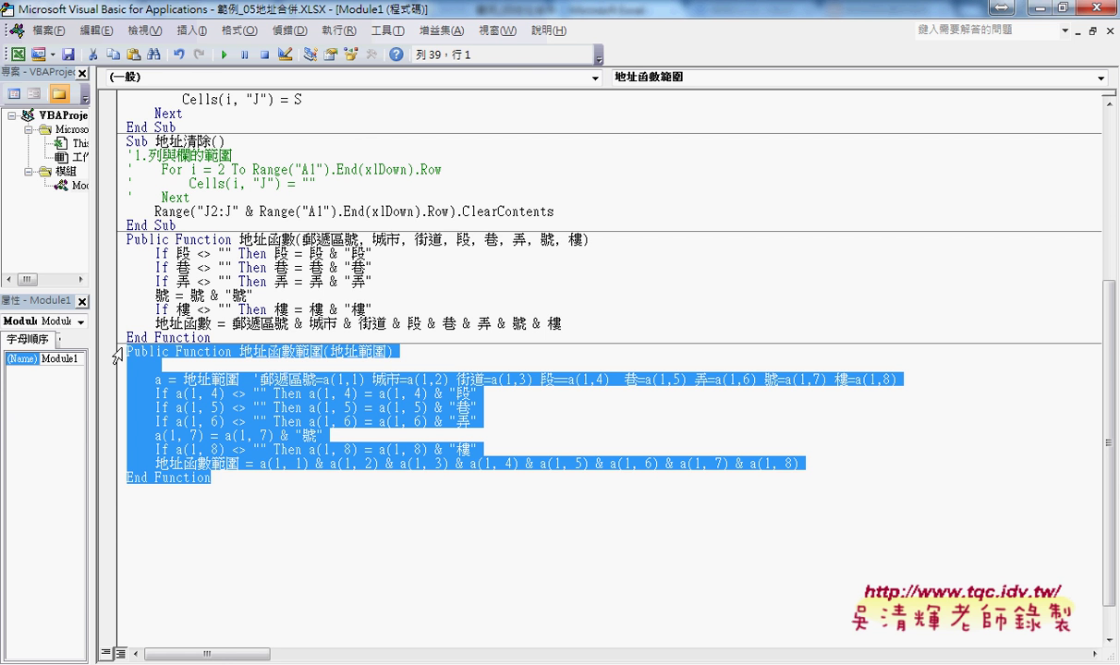
{"action": "left_click", "coordinate": [1000, 7]}
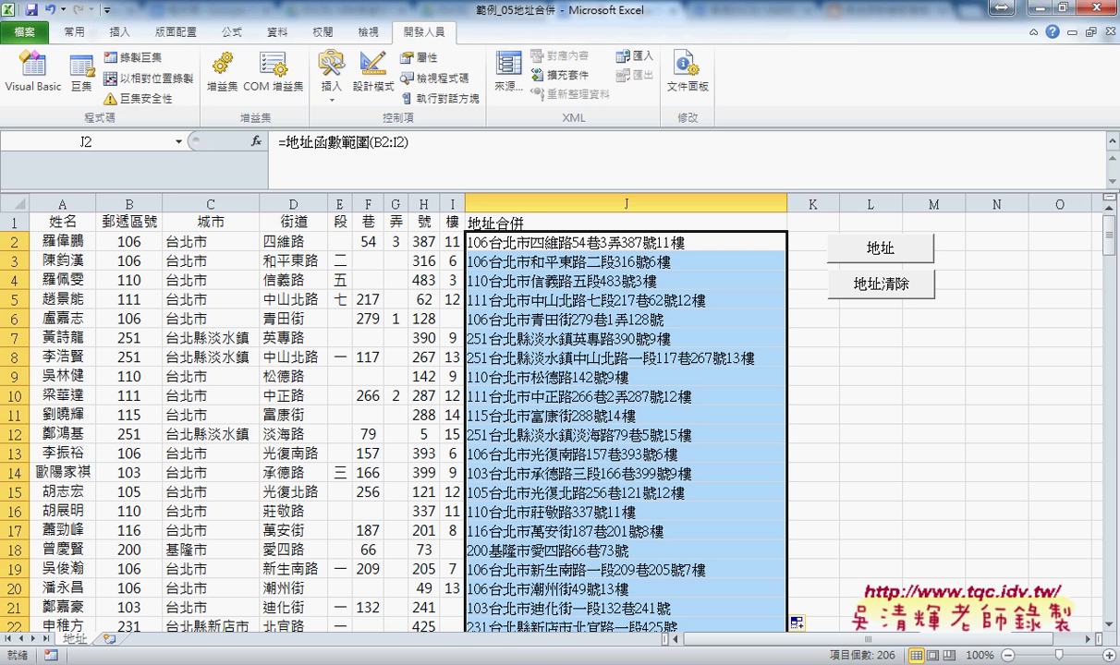
{"action": "key", "text": "alt+Tab"}
Step: Paste the 地址函數範圍 function below 地址函數's End Function
{"action": "left_click", "coordinate": [316, 382]}
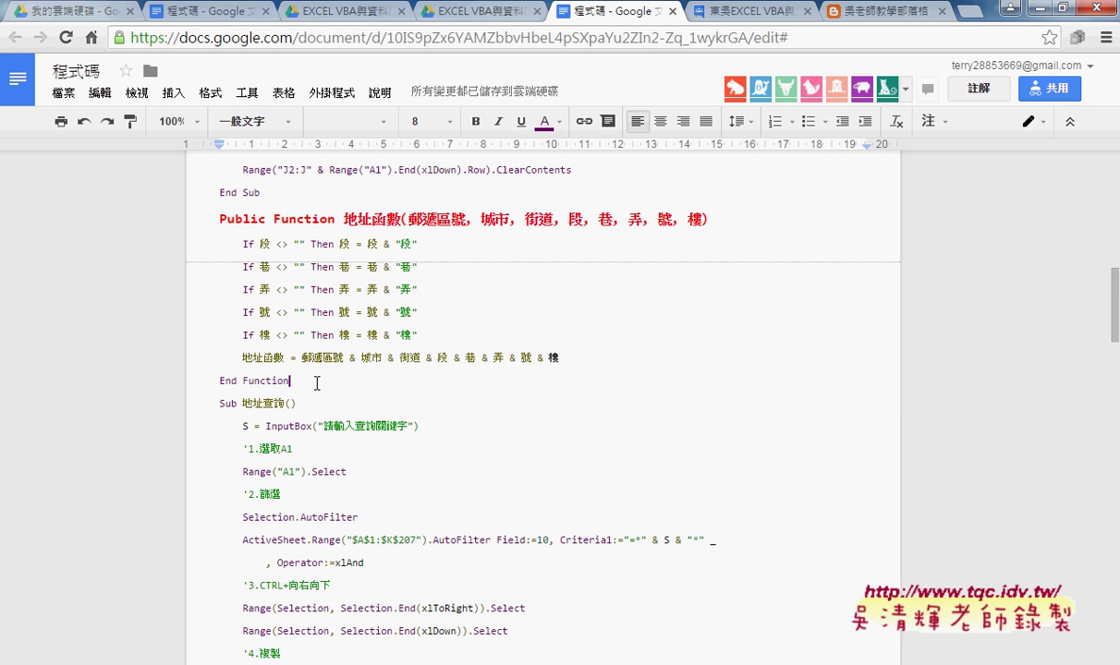
{"action": "key", "text": "Return"}
{"action": "key", "text": "Return"}
{"action": "key", "text": "ctrl+v"}
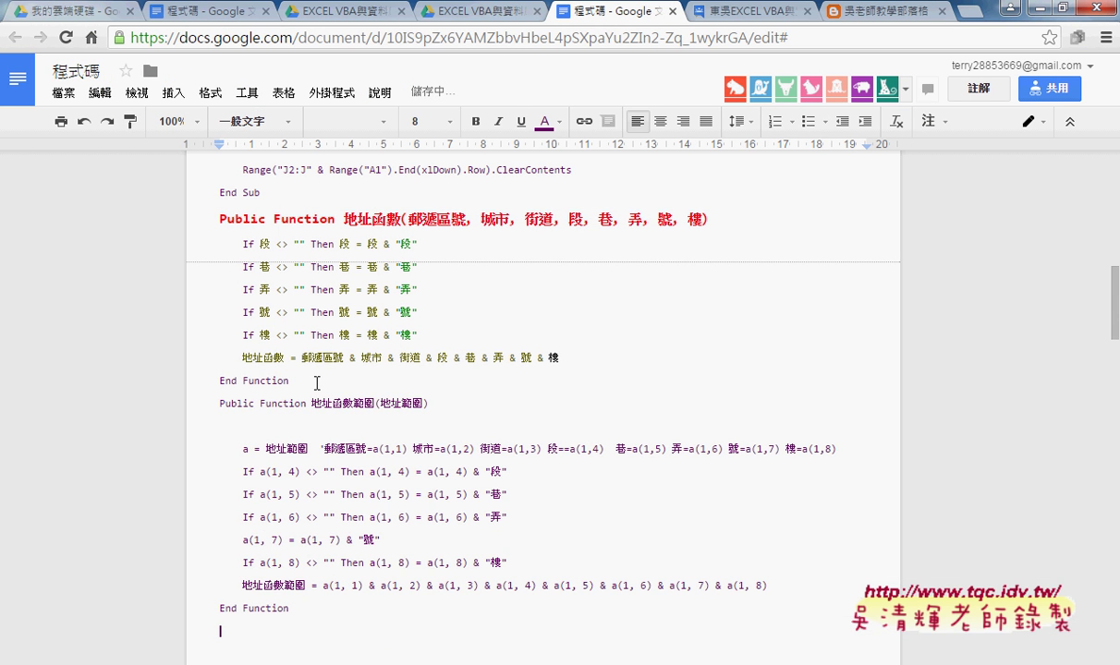
{"action": "left_click", "coordinate": [318, 611]}
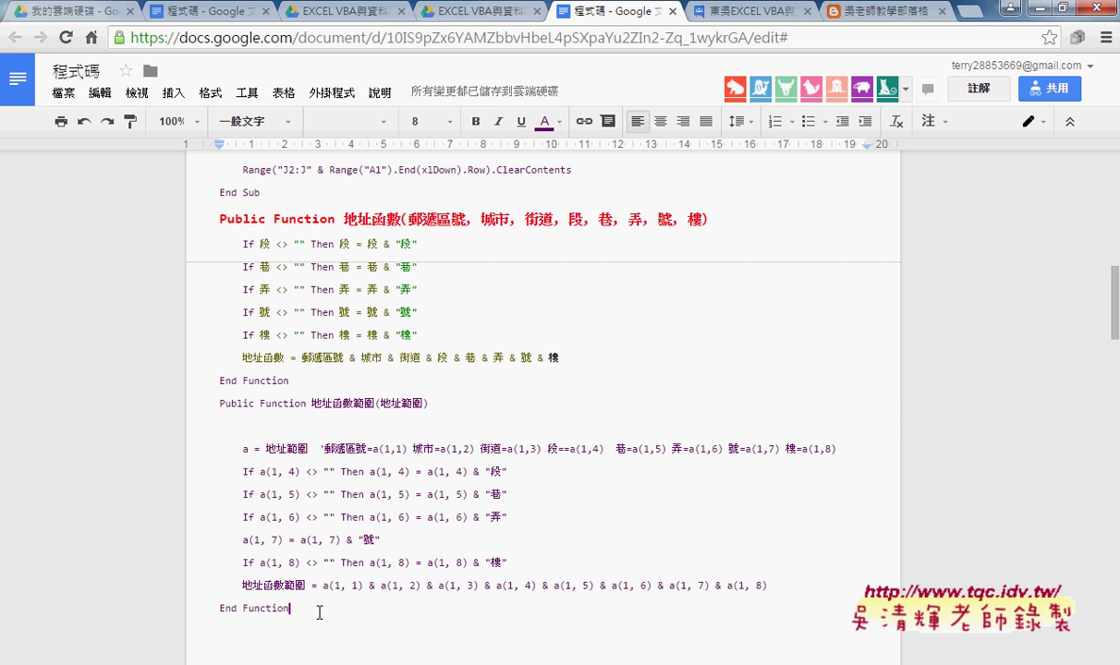
Step: Make the Public Function 地址函數範圍 line a 標題 2 heading, delete the blank line, and select the body
{"action": "left_click_drag", "start_coordinate": [430, 404], "coordinate": [200, 406]}
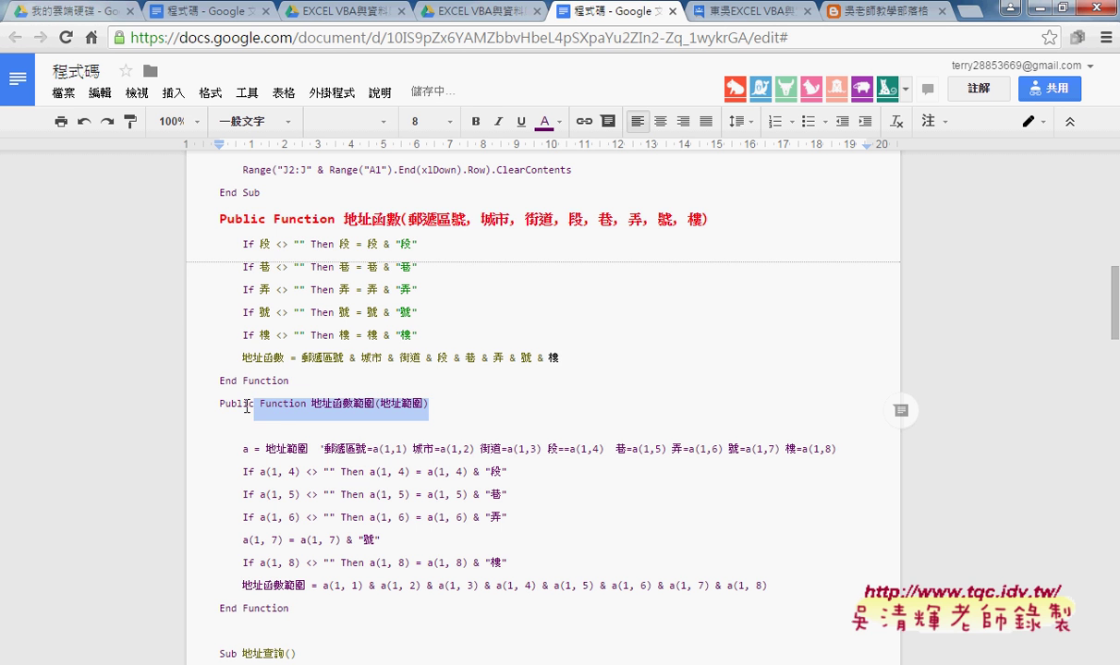
{"action": "left_click", "coordinate": [249, 121]}
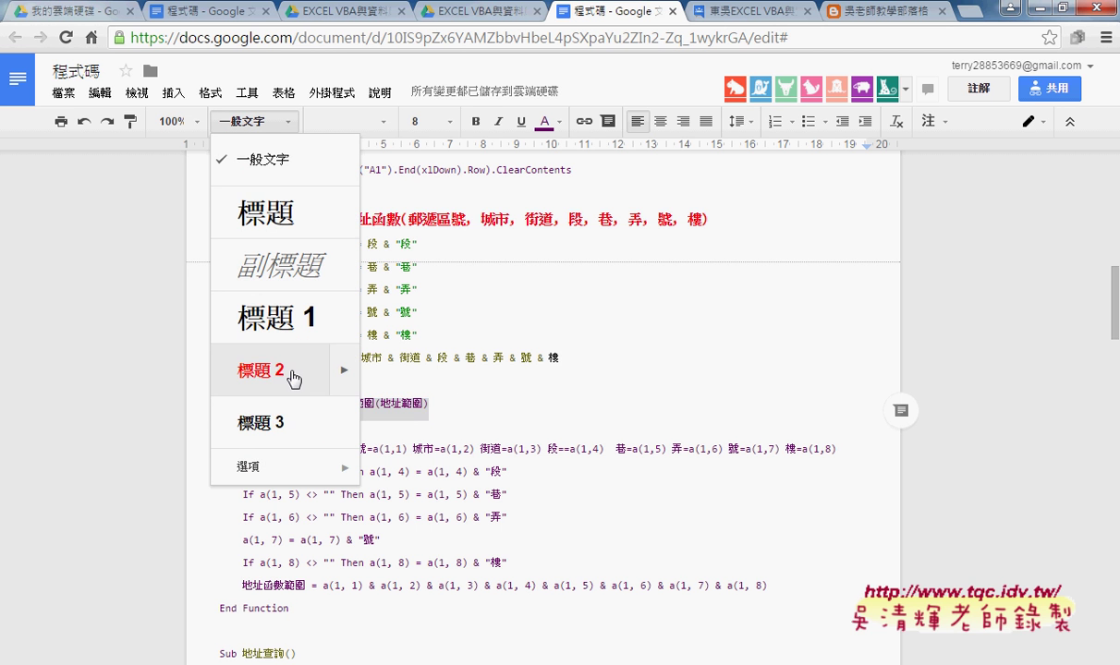
{"action": "left_click", "coordinate": [261, 362]}
{"action": "left_click", "coordinate": [341, 434]}
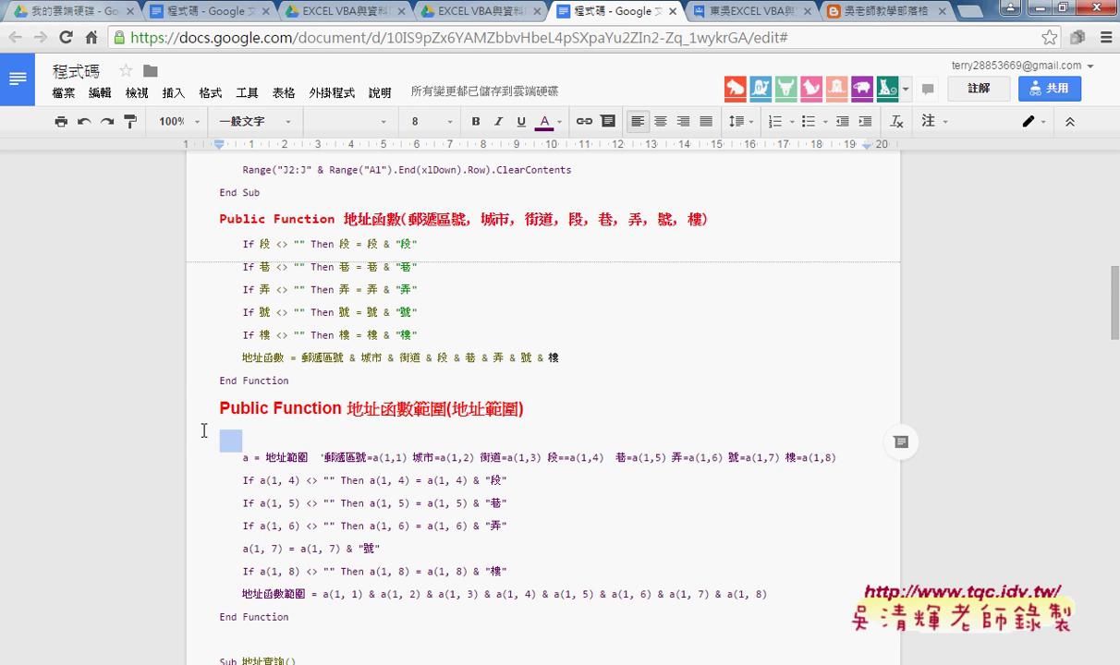
{"action": "key", "text": "BackSpace"}
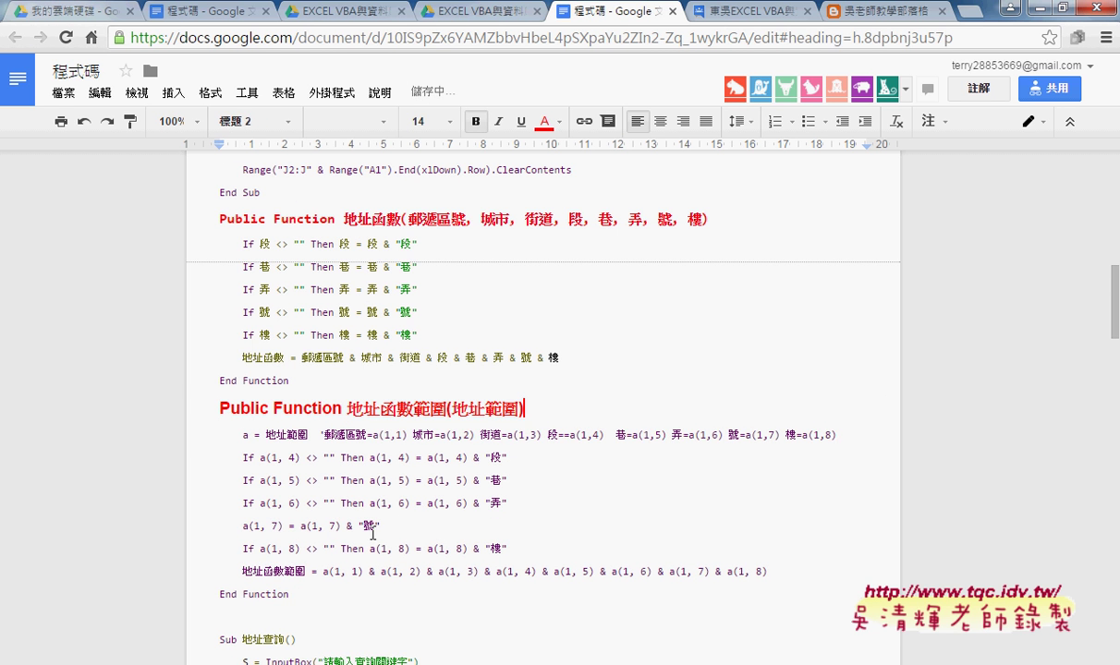
{"action": "left_click_drag", "start_coordinate": [289, 595], "coordinate": [204, 440]}
{"action": "left_click", "coordinate": [332, 92]}
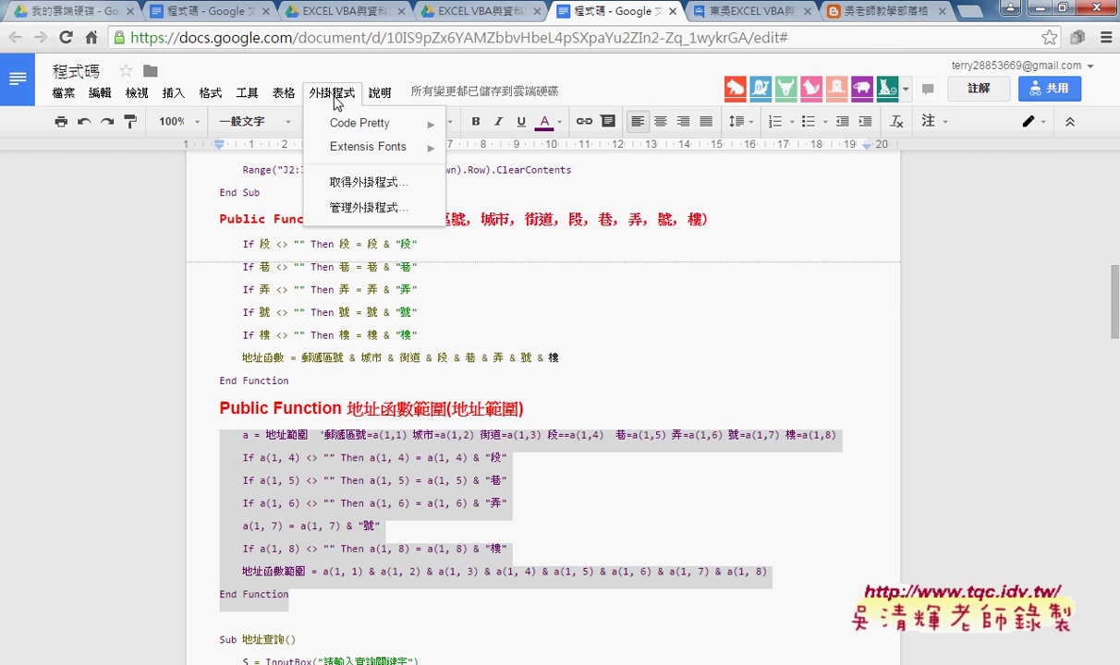